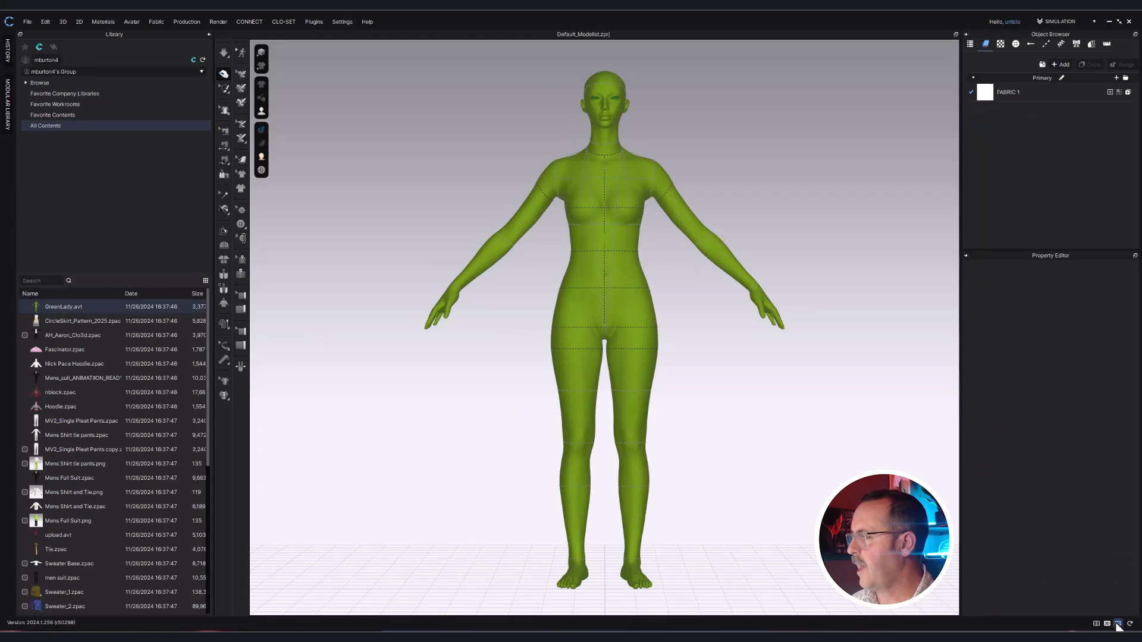
- Draw a rectangular pattern piece about 11.8 in wide and 1.35 in high across the avatar's waist in the 2D pattern view
click(1117, 623)
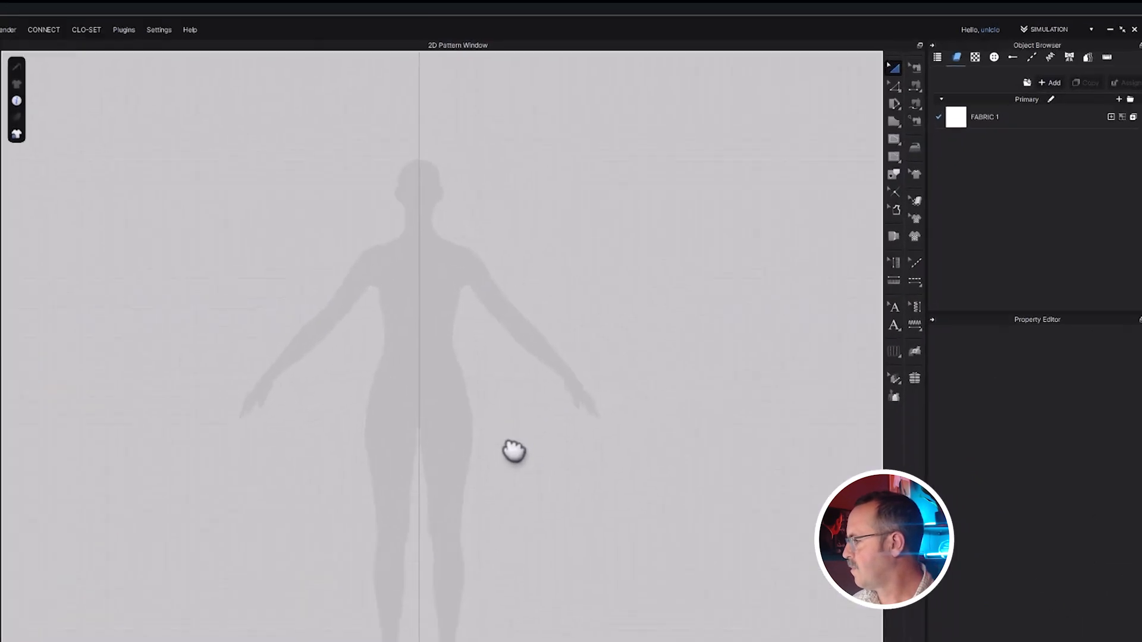
click(815, 174)
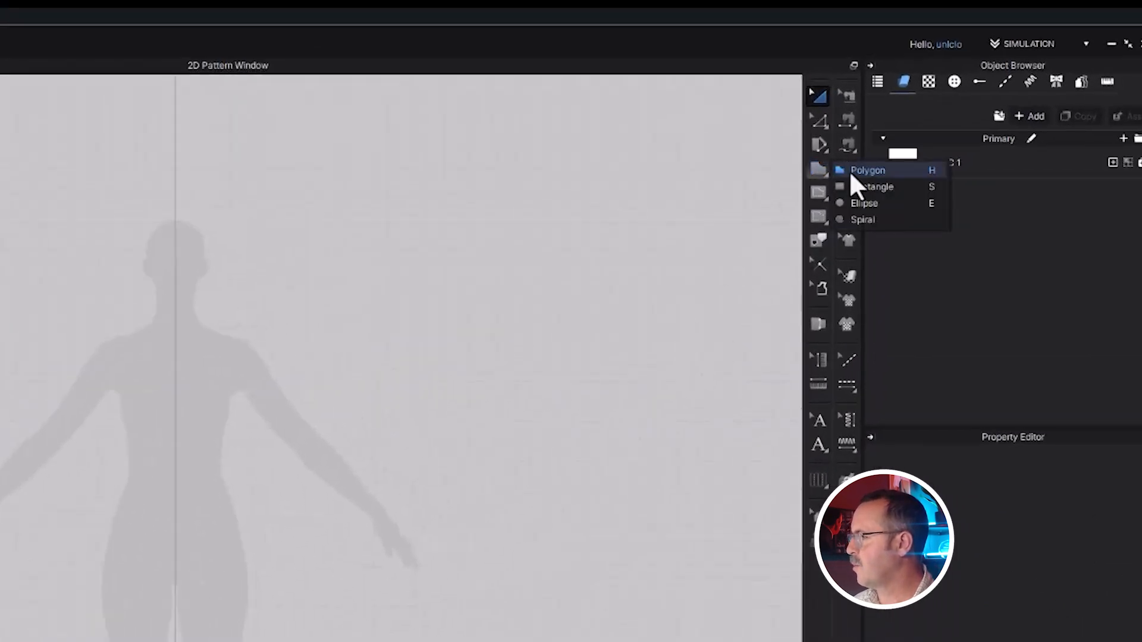
click(882, 189)
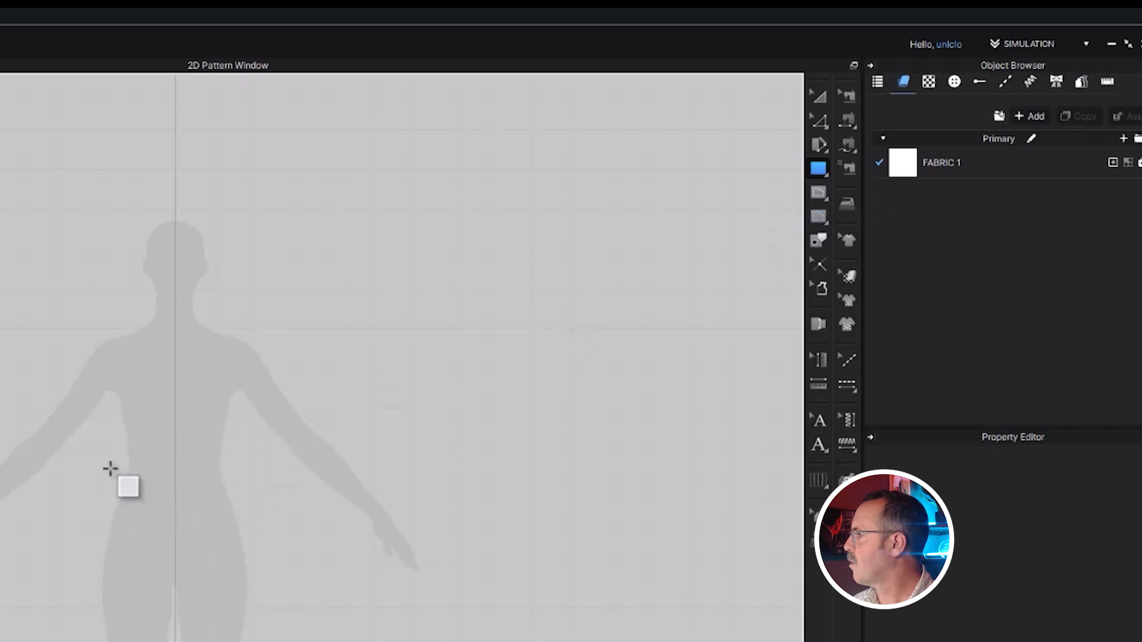
scroll(146, 497, up, 4)
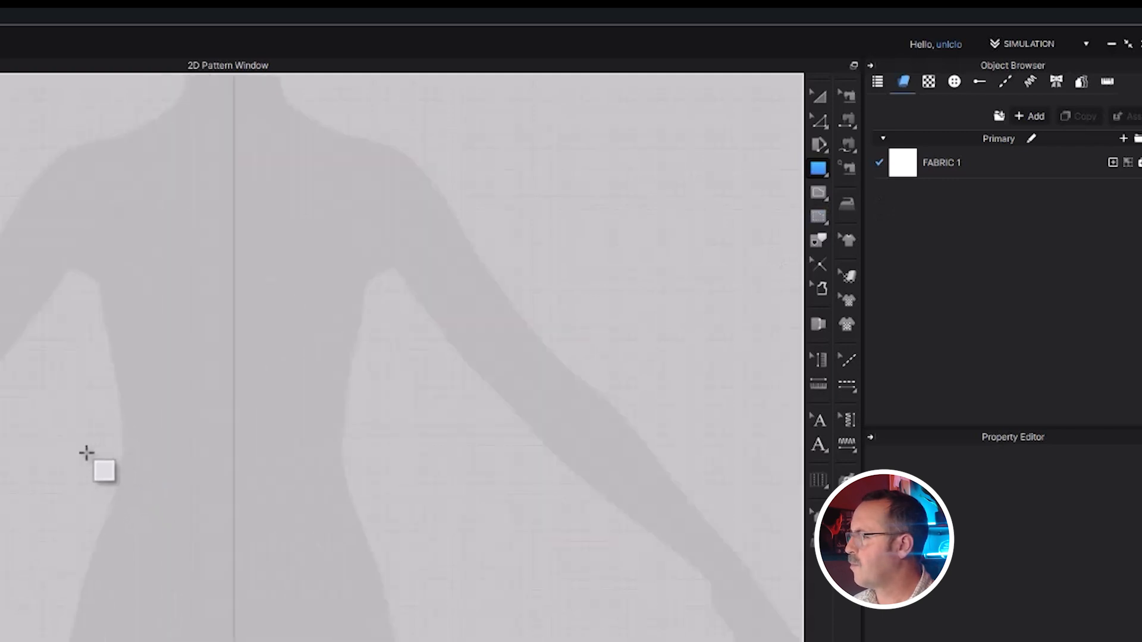
drag(86, 444, 373, 478)
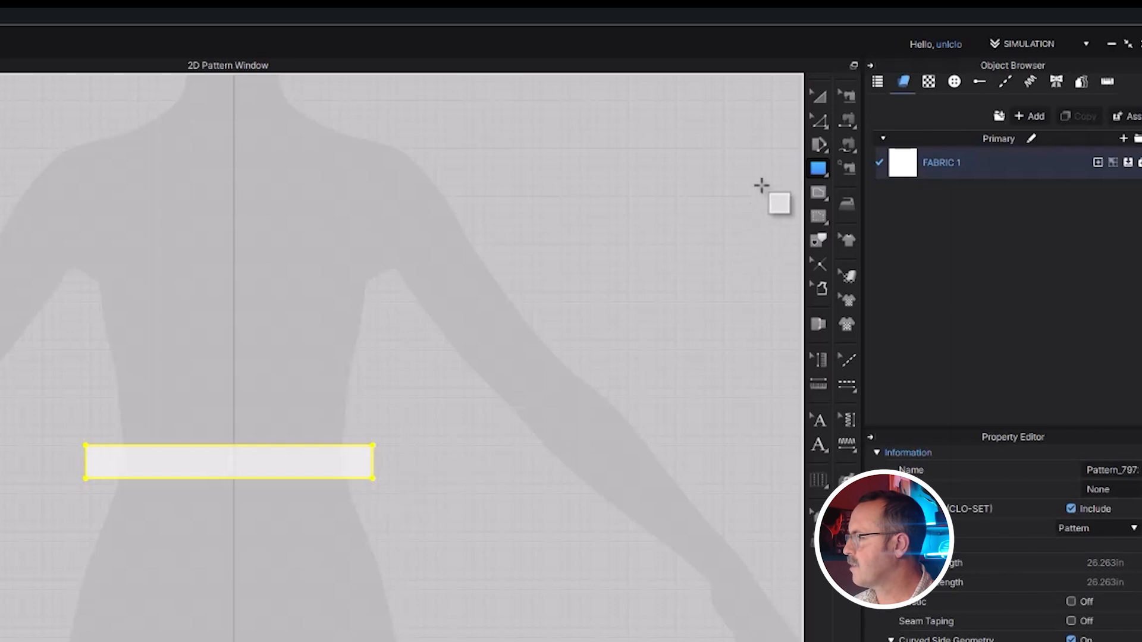
- Start Fullness (Line) on the rectangle with its upper edge as the fullness line and its lower edge as the slash line
click(814, 146)
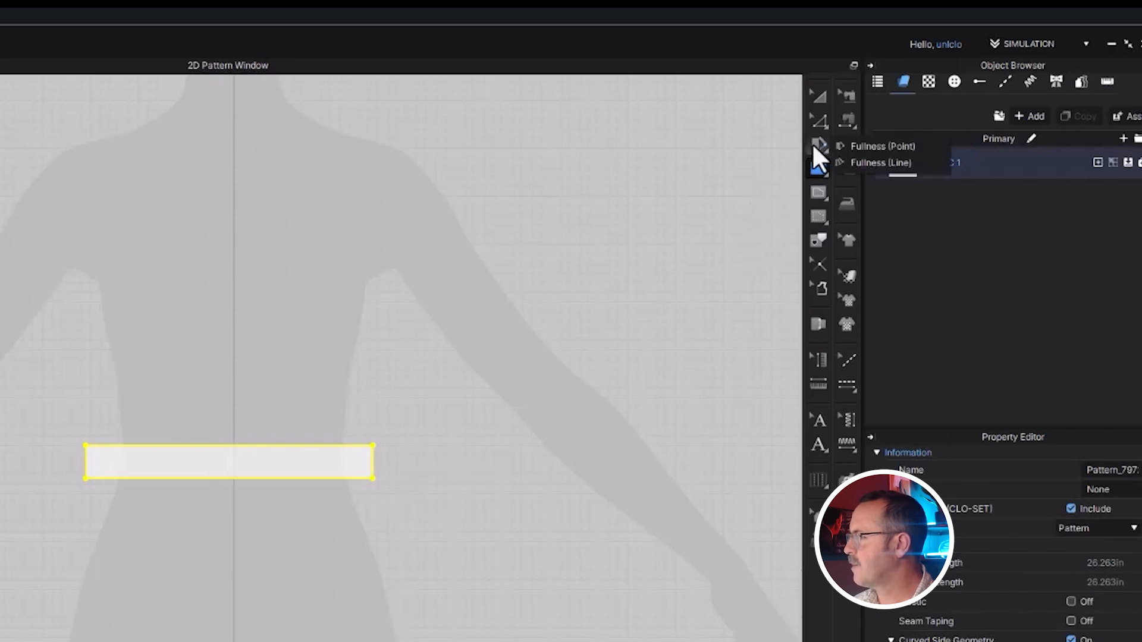
click(870, 162)
click(86, 445)
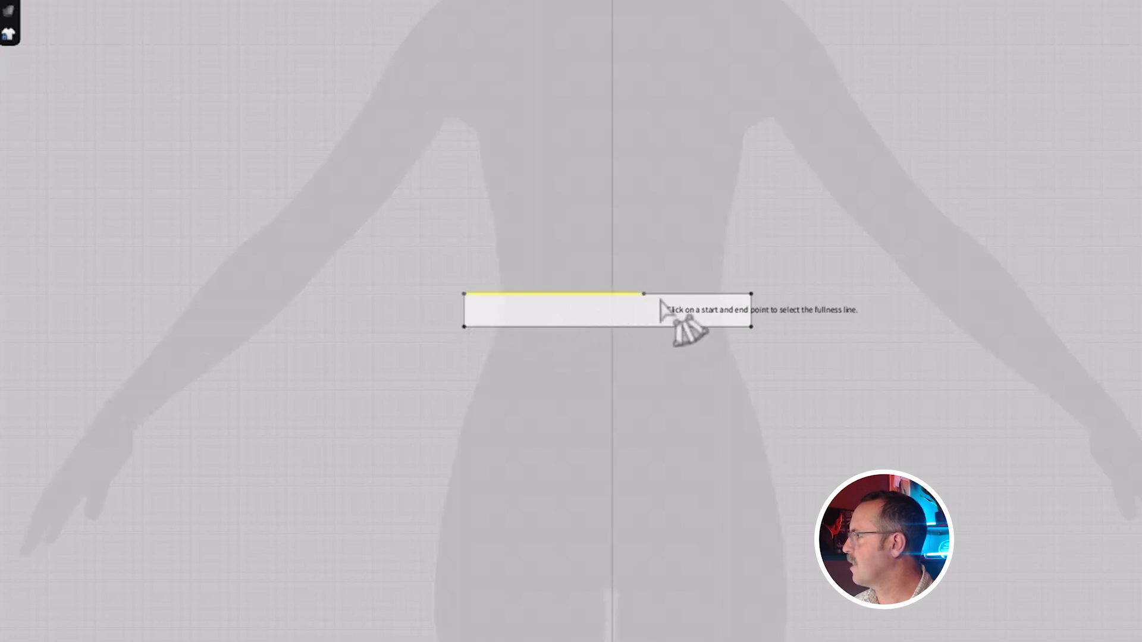
click(751, 295)
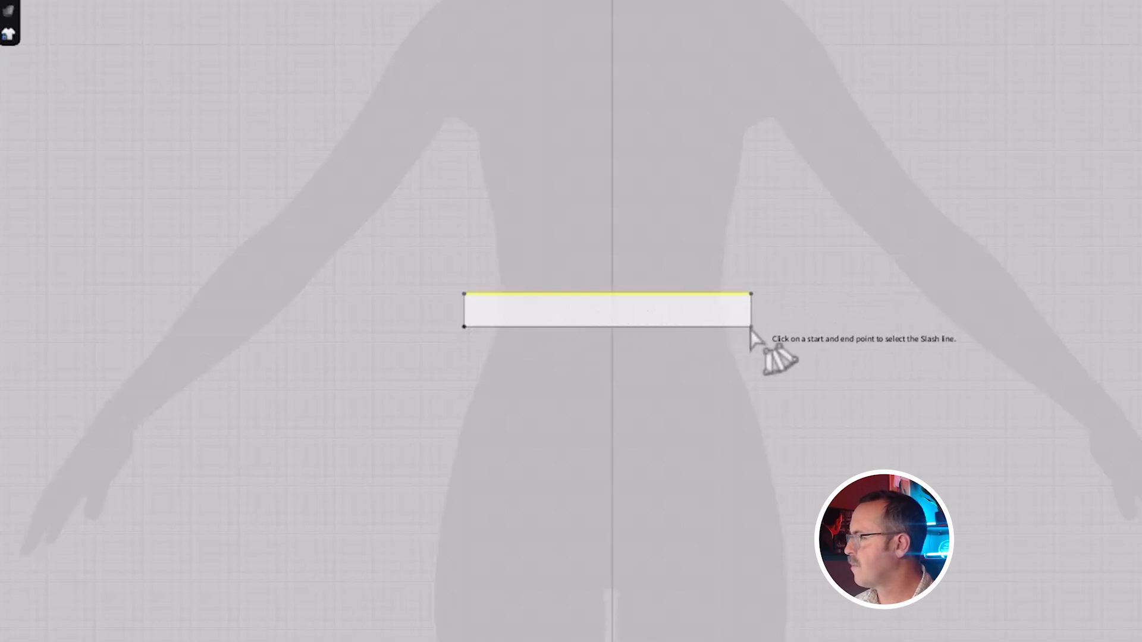
click(750, 327)
click(465, 326)
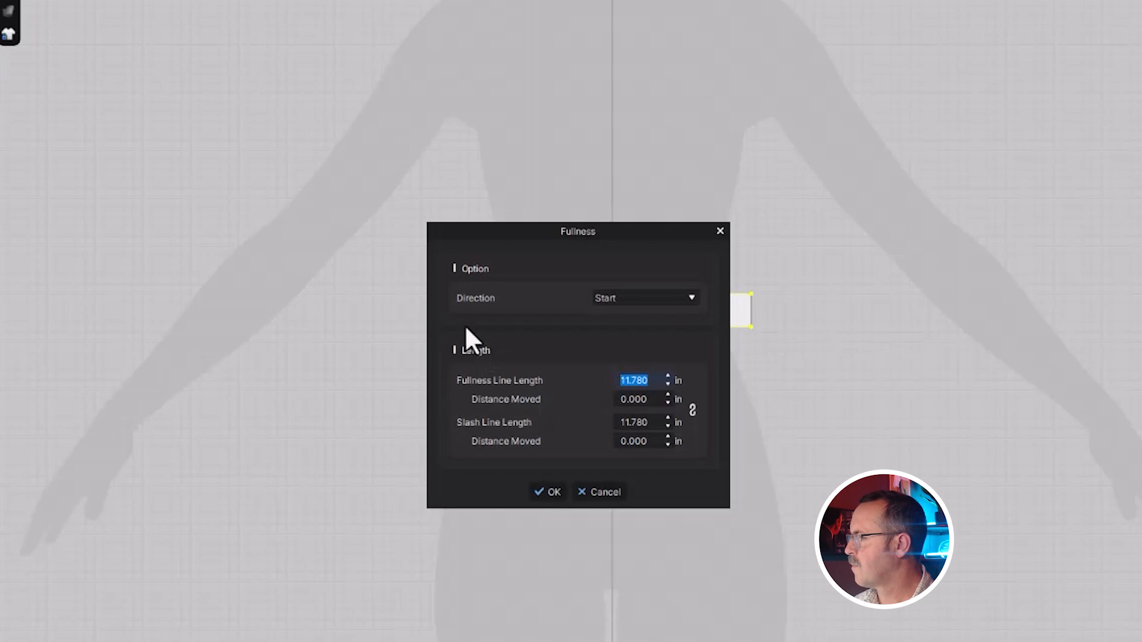
- Curve the waistband with fullness direction Both and a fullness line length of 10.780 in, and apply it
click(615, 297)
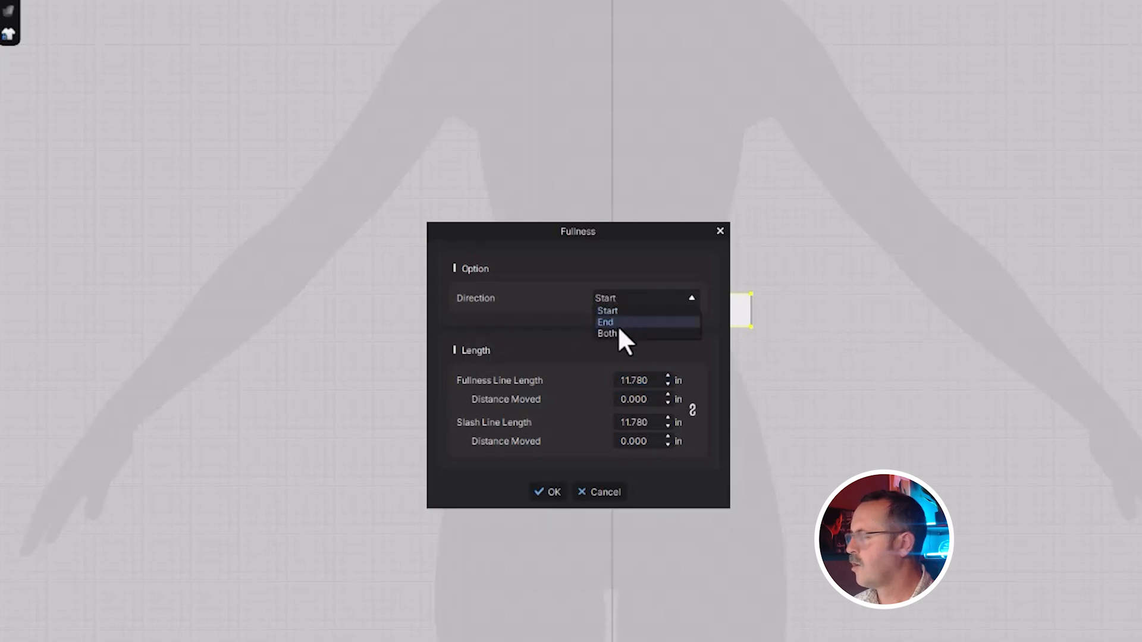
click(617, 324)
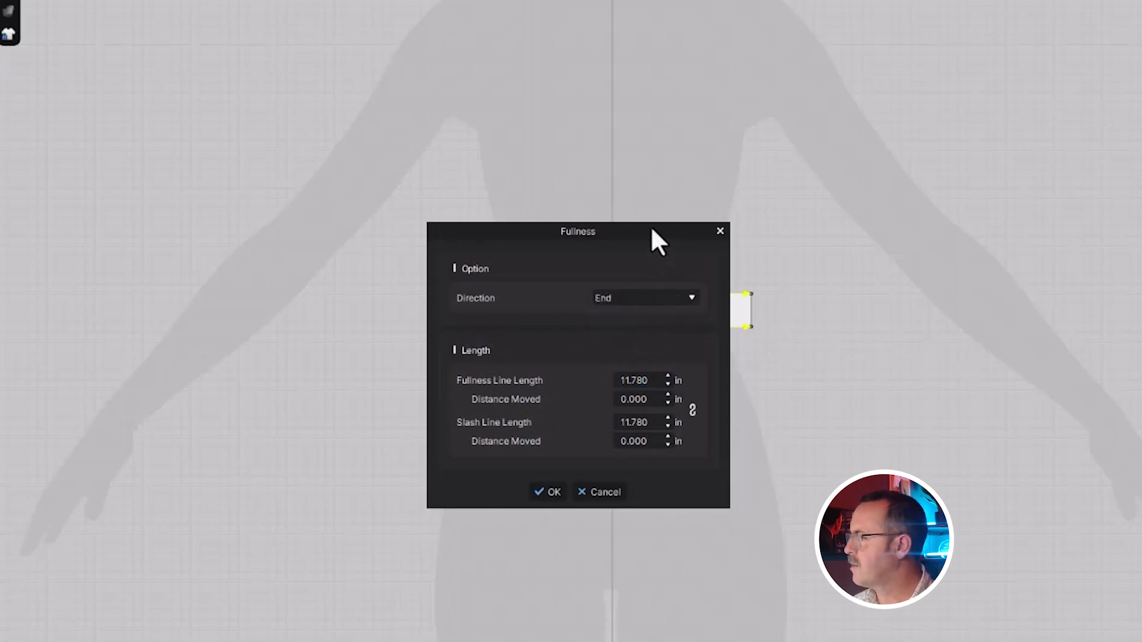
drag(652, 229, 405, 209)
click(419, 365)
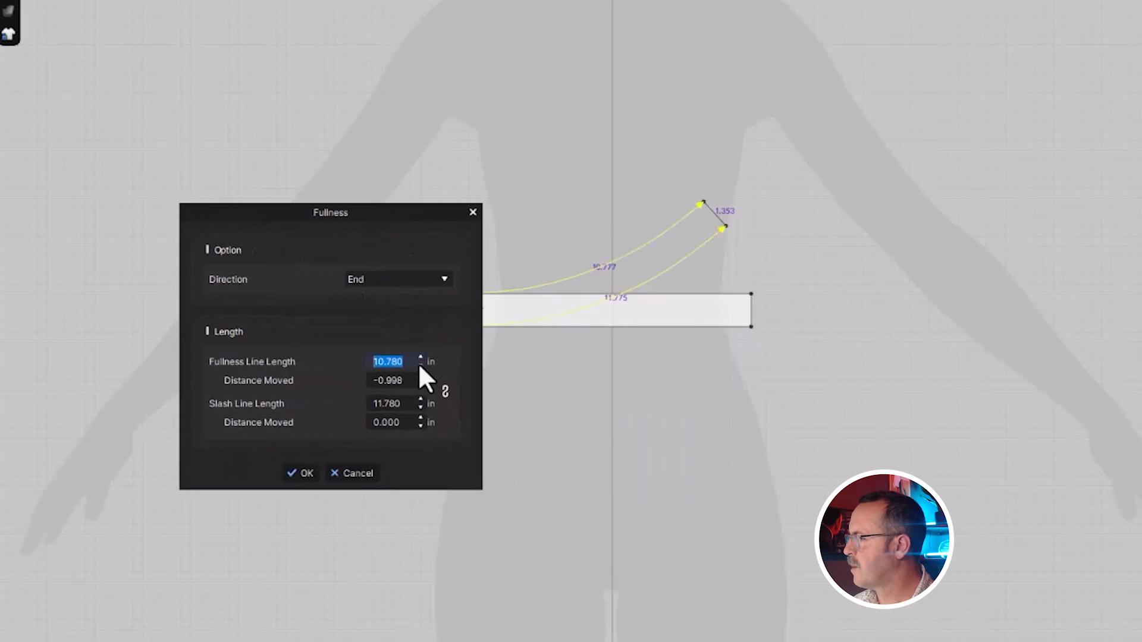
drag(380, 204, 239, 179)
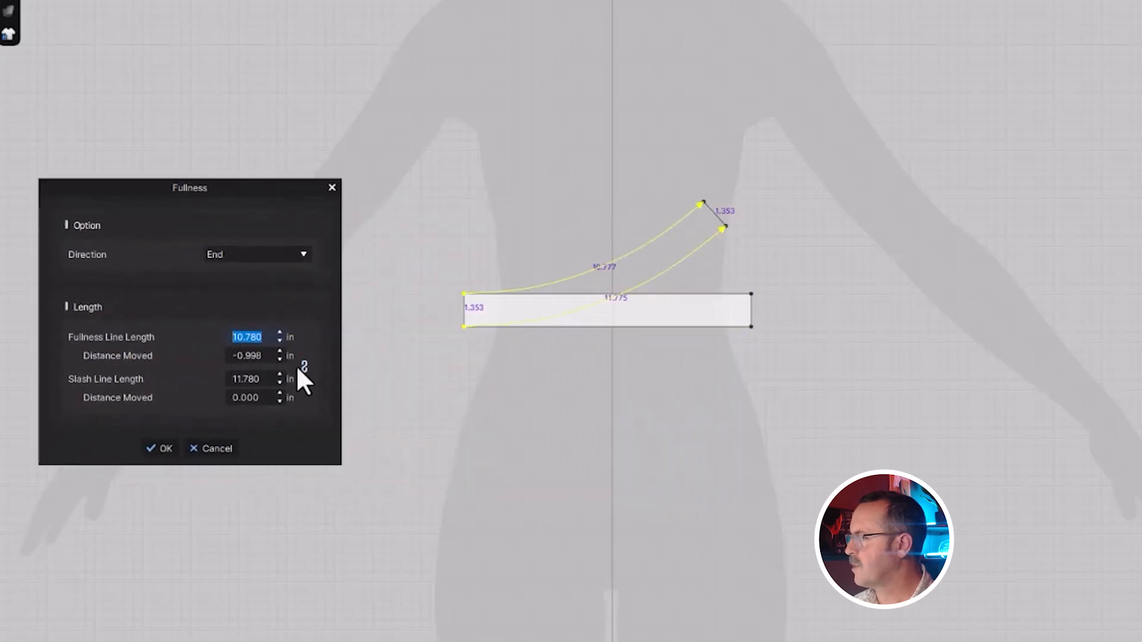
click(286, 255)
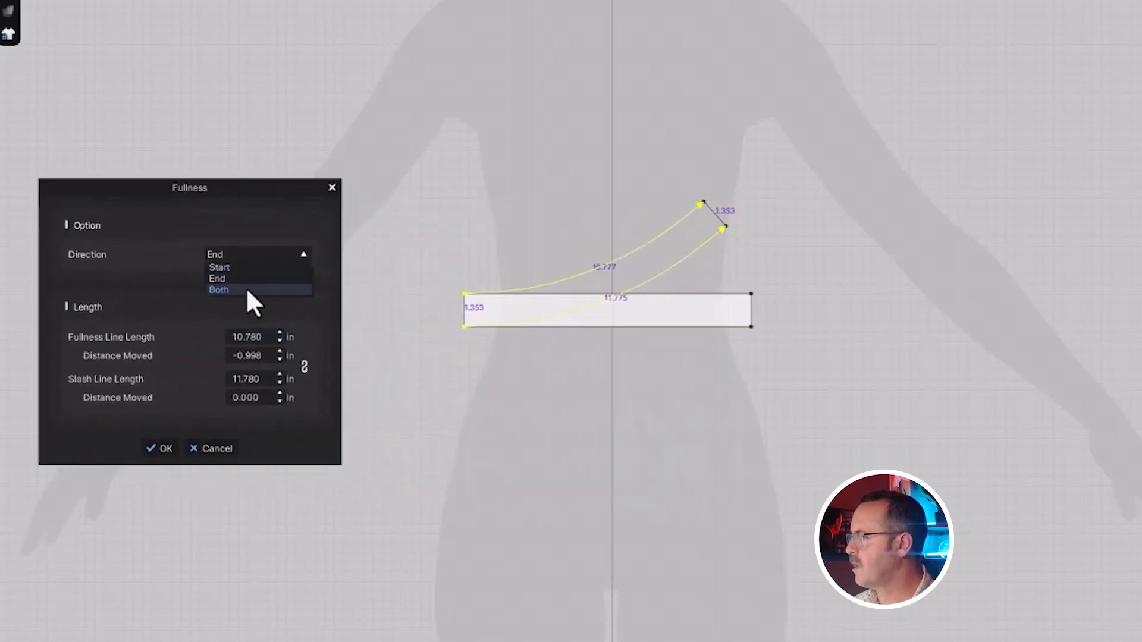
click(248, 291)
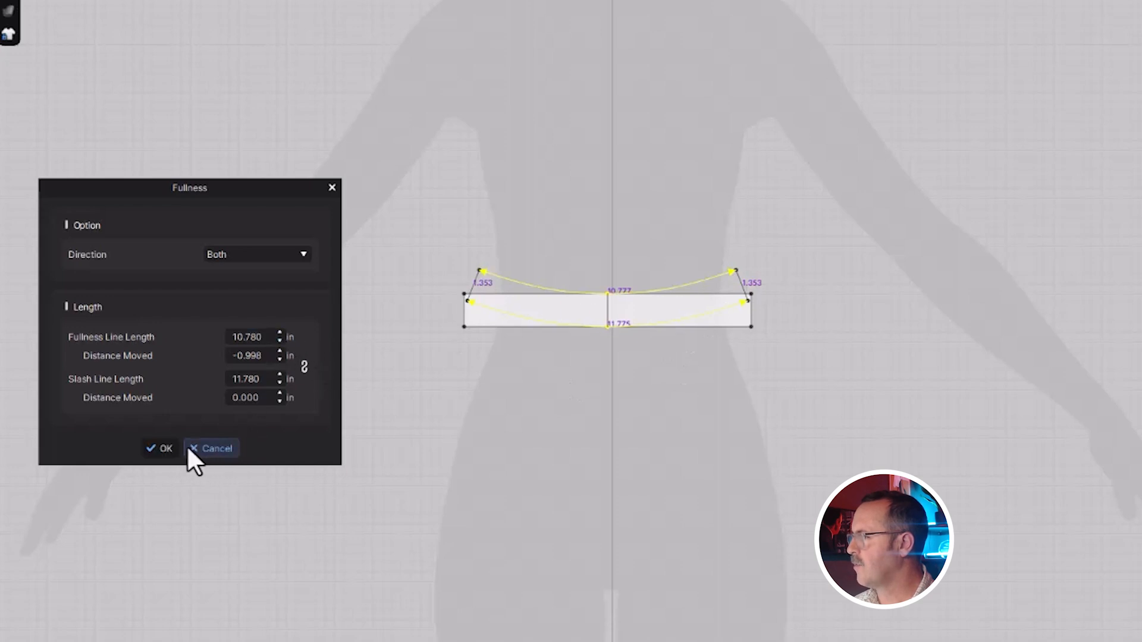
click(159, 450)
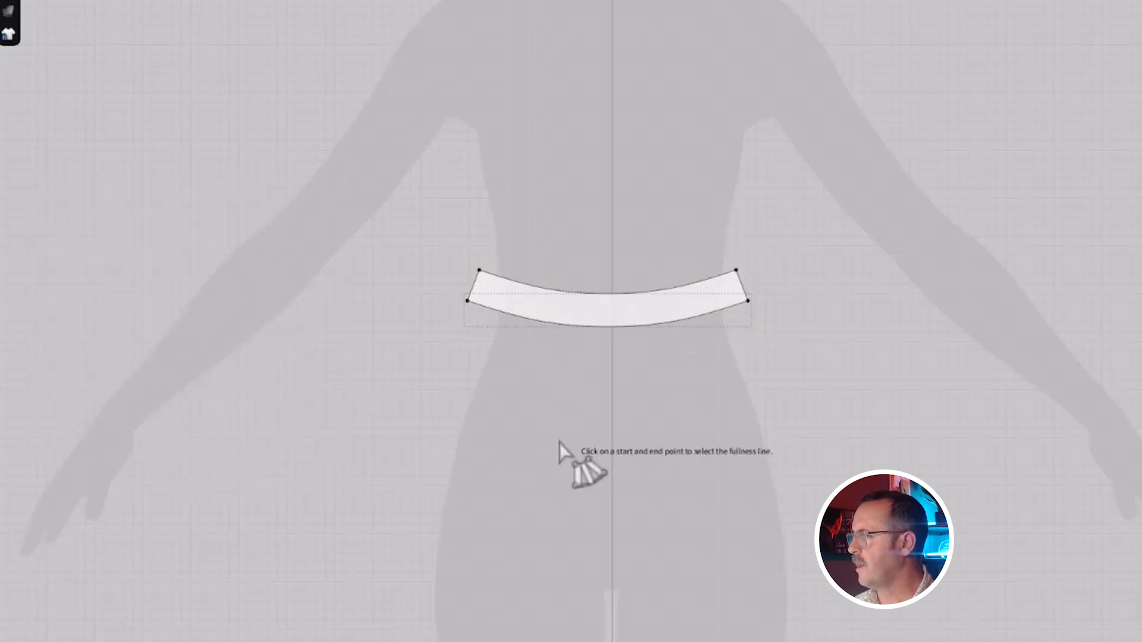
- Copy the curved waistband and paste the duplicate about 2.3 in directly below the original
key(a)
click(624, 315)
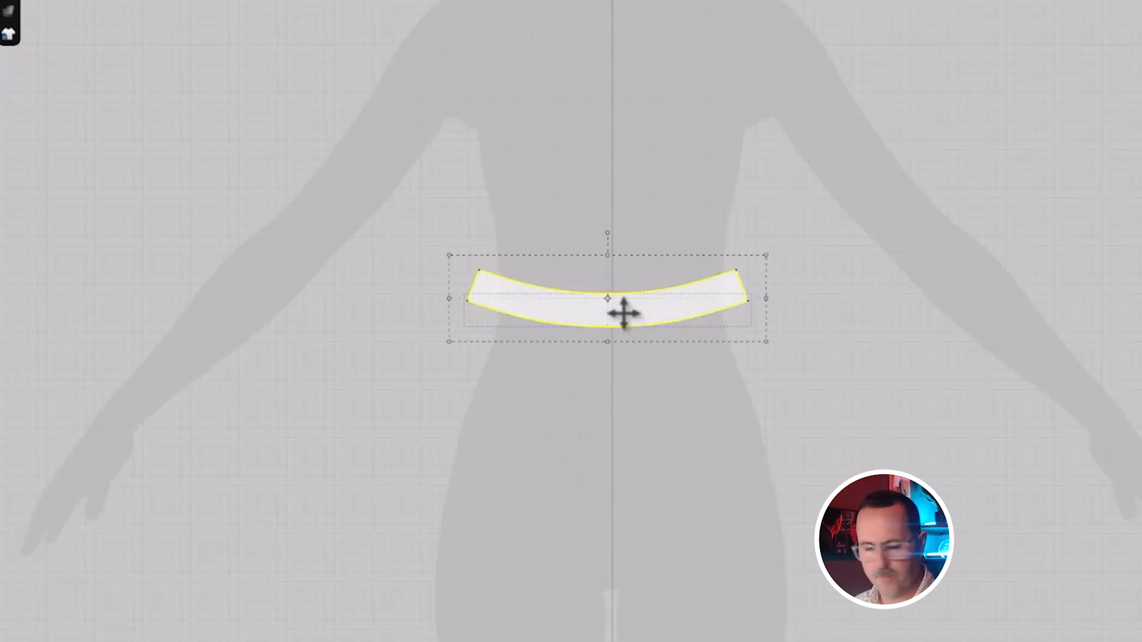
key(ctrl+c)
key(ctrl+v)
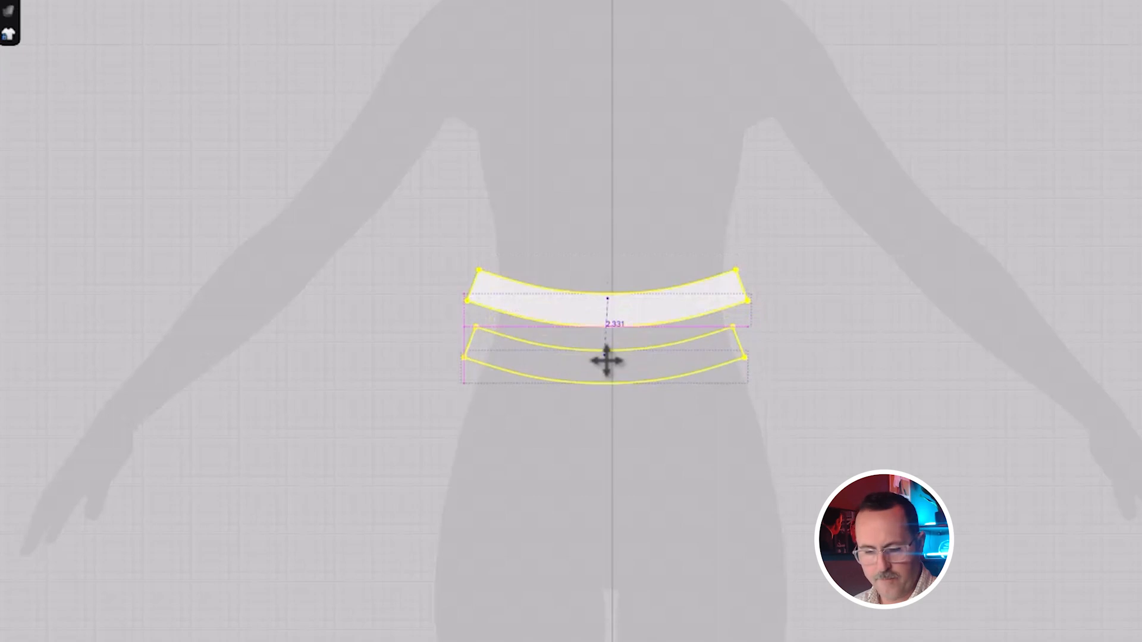
click(604, 360)
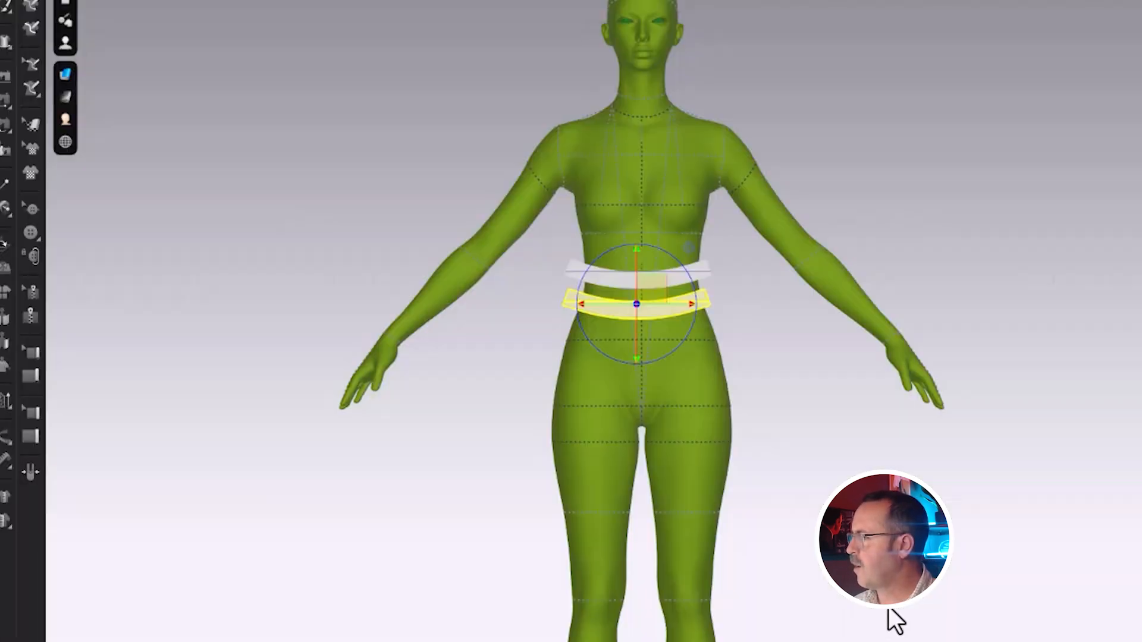
- Move the duplicated waistband behind the avatar in 3D, flip it horizontally, and place it close to the back waist
middle_drag(889, 611, 839, 641)
right_drag(839, 641, 728, 624)
scroll(710, 526, up, 3)
scroll(709, 527, up, 3)
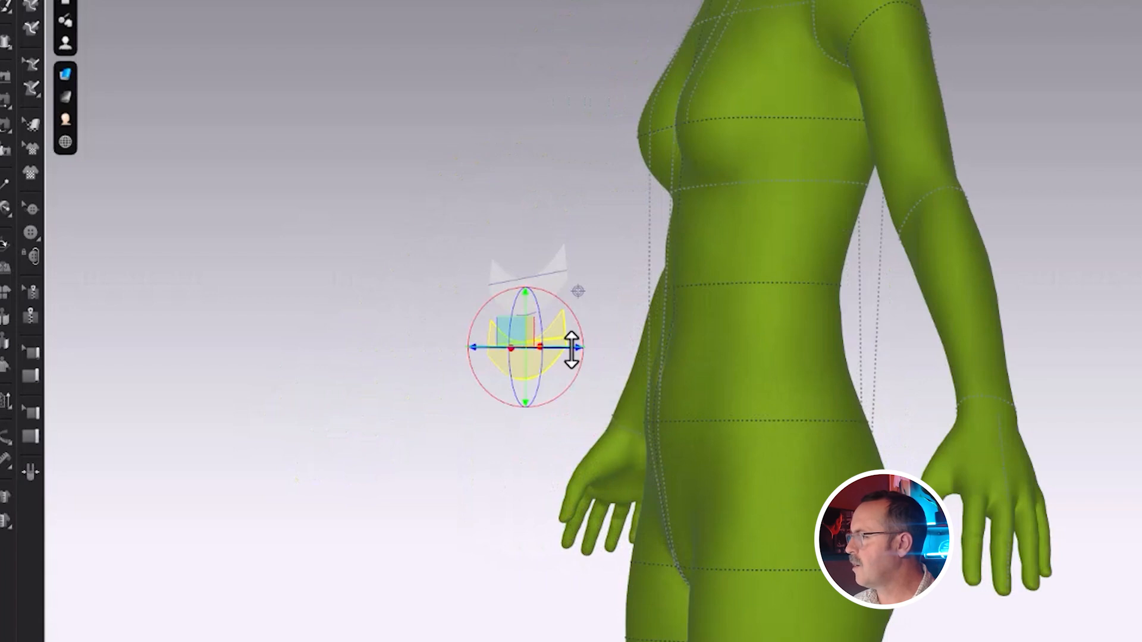
right_drag(576, 385, 580, 429)
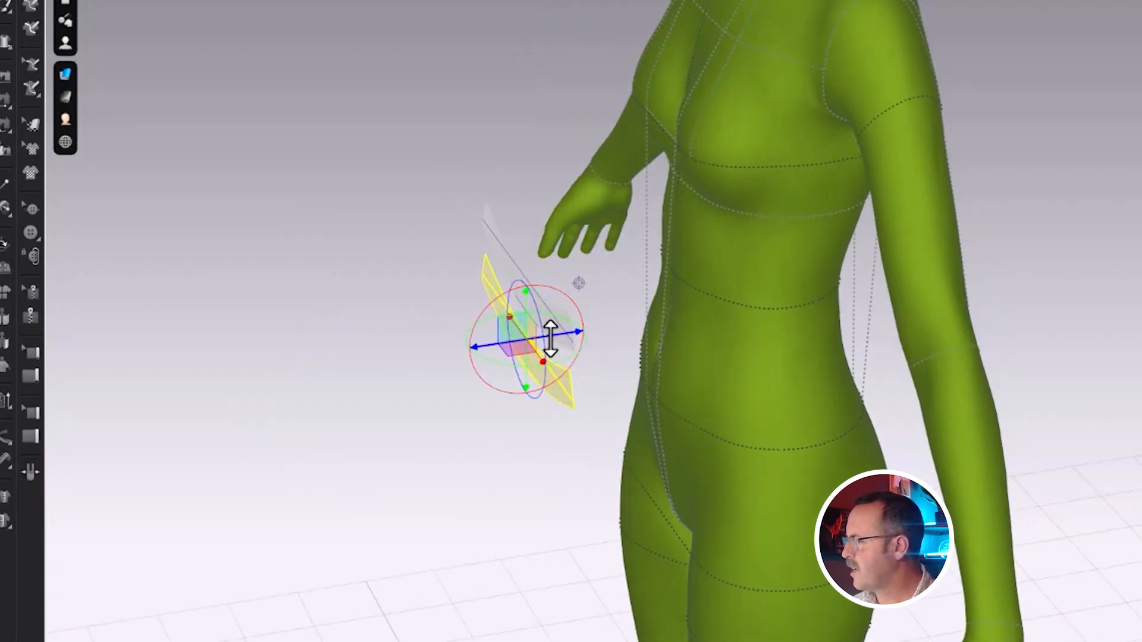
mouse_move(550, 337)
mouse_down()
mouse_move(775, 341)
mouse_move(1080, 321)
mouse_move(1088, 335)
mouse_up()
right_drag(1097, 368, 1059, 371)
drag(1058, 350, 841, 339)
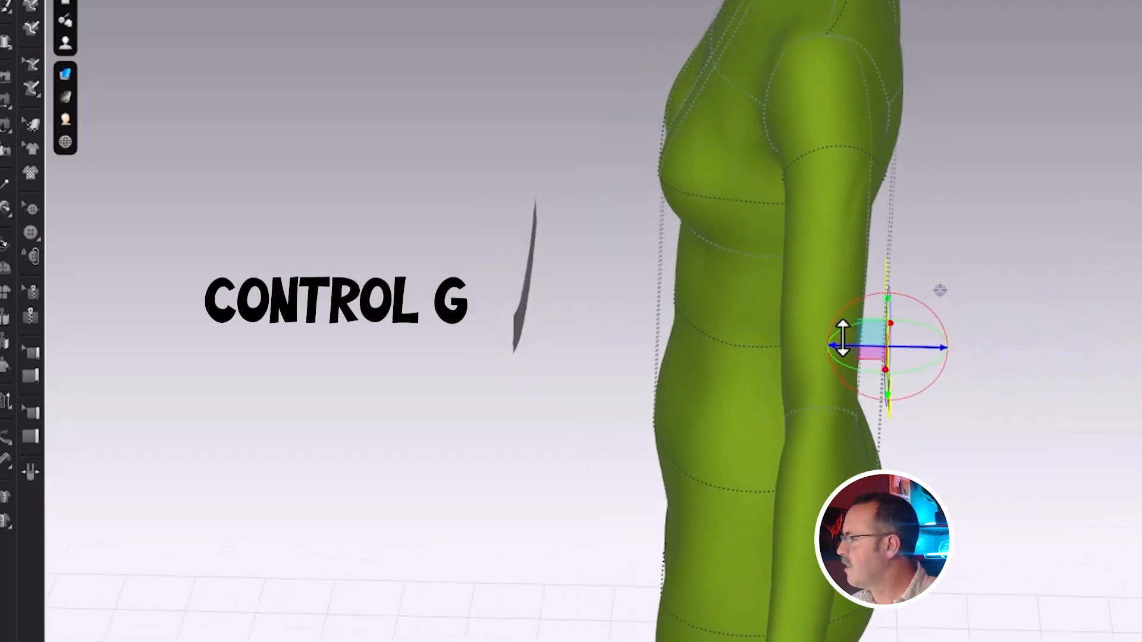
right_drag(1007, 472, 1037, 458)
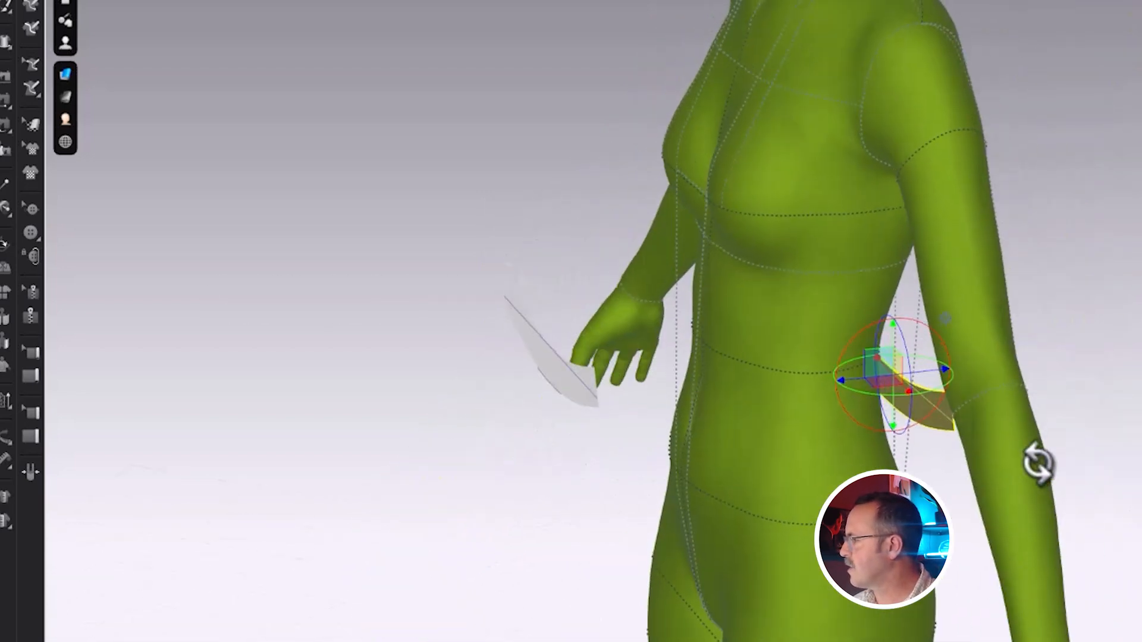
- Move the original waistband piece close to the front of the avatar's waist in 3D
click(568, 380)
drag(524, 397, 664, 399)
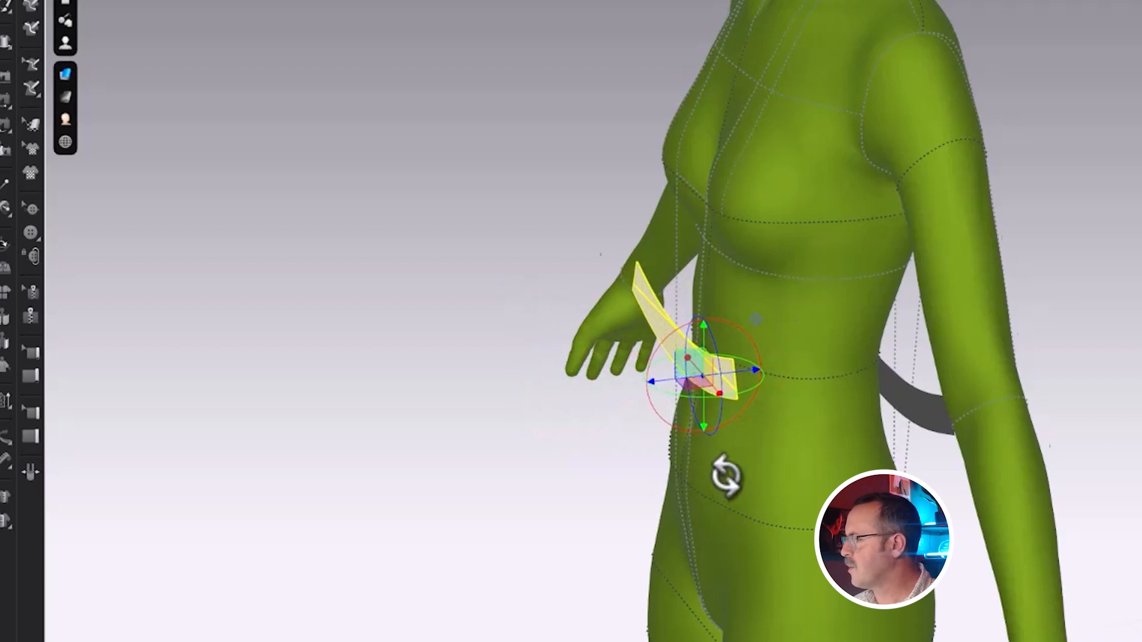
right_drag(726, 474, 769, 440)
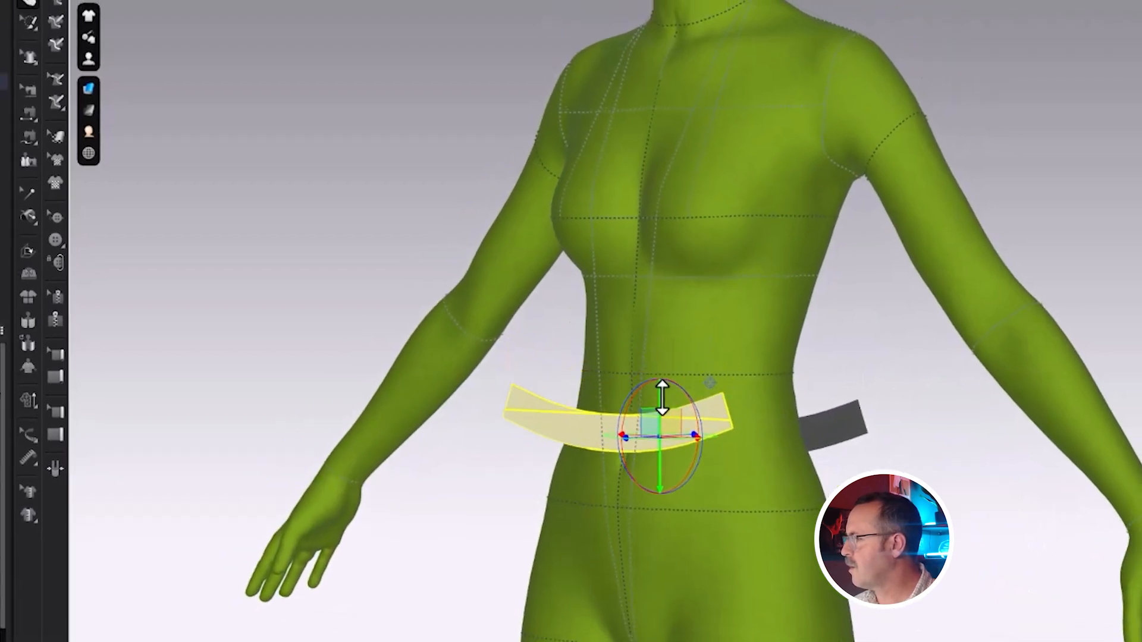
- Sew the front and back waistband pieces together along their short side edges on both sides of the avatar
click(17, 107)
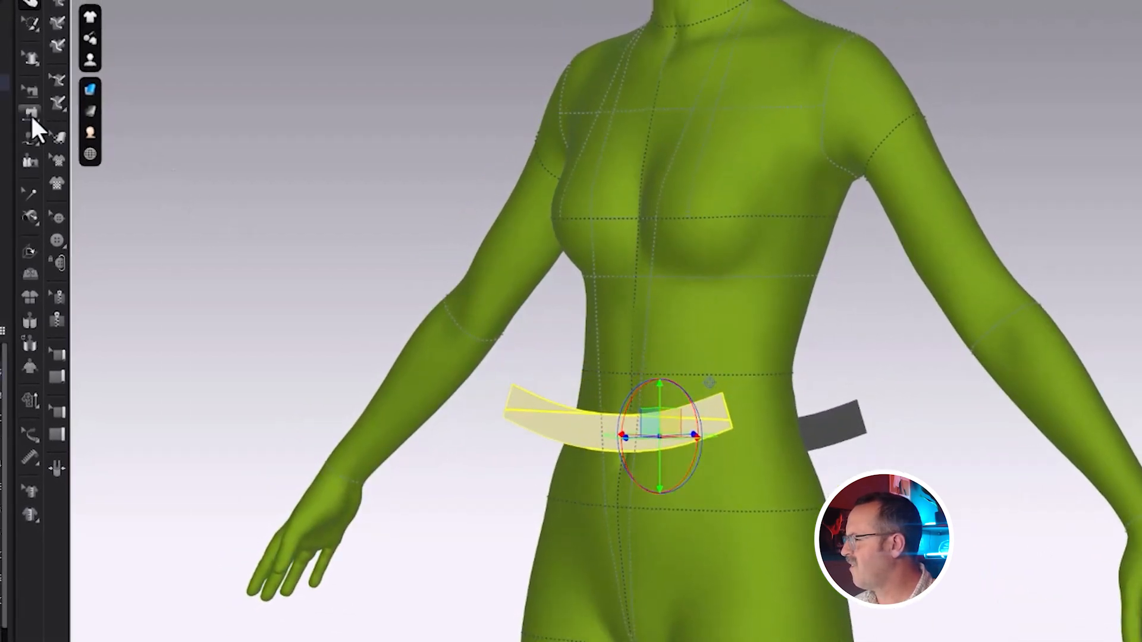
click(729, 410)
click(862, 411)
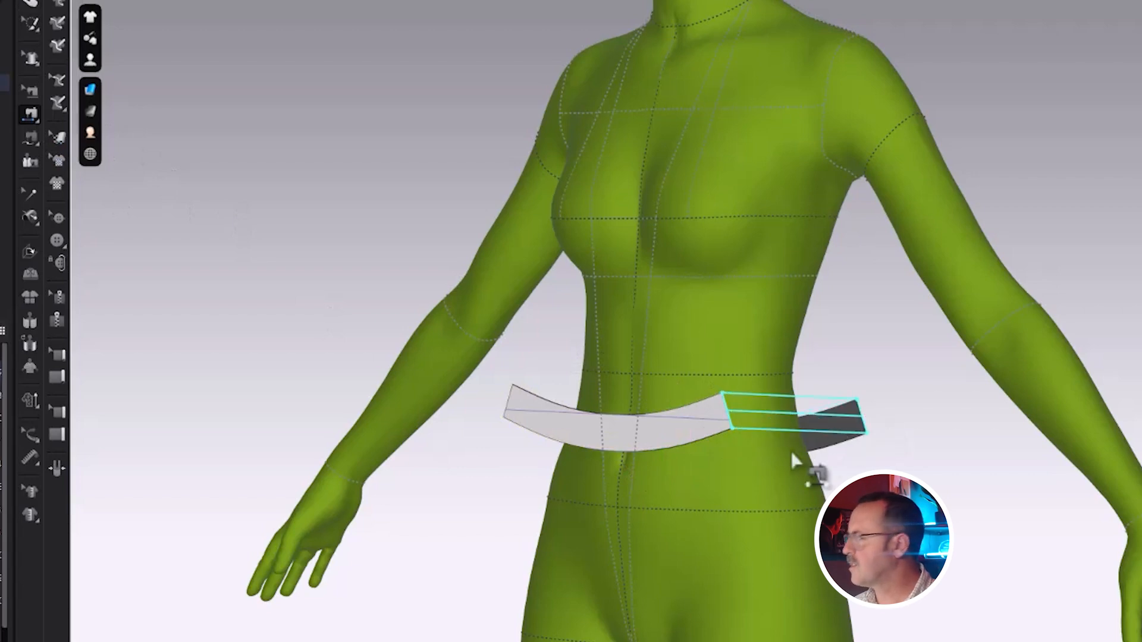
right_drag(805, 509, 696, 503)
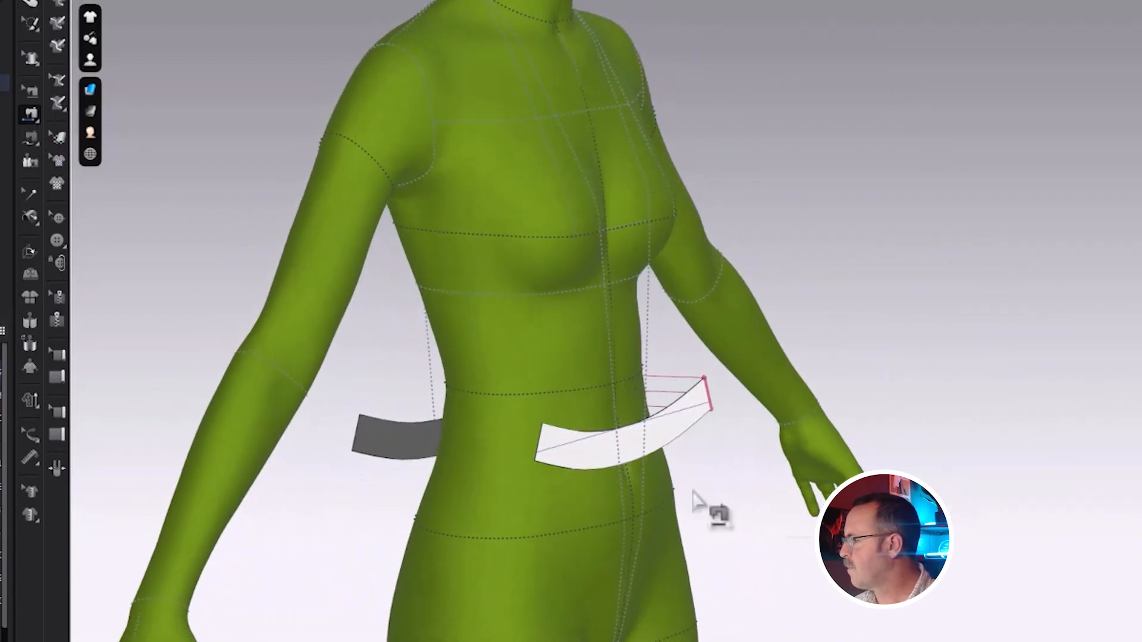
click(361, 424)
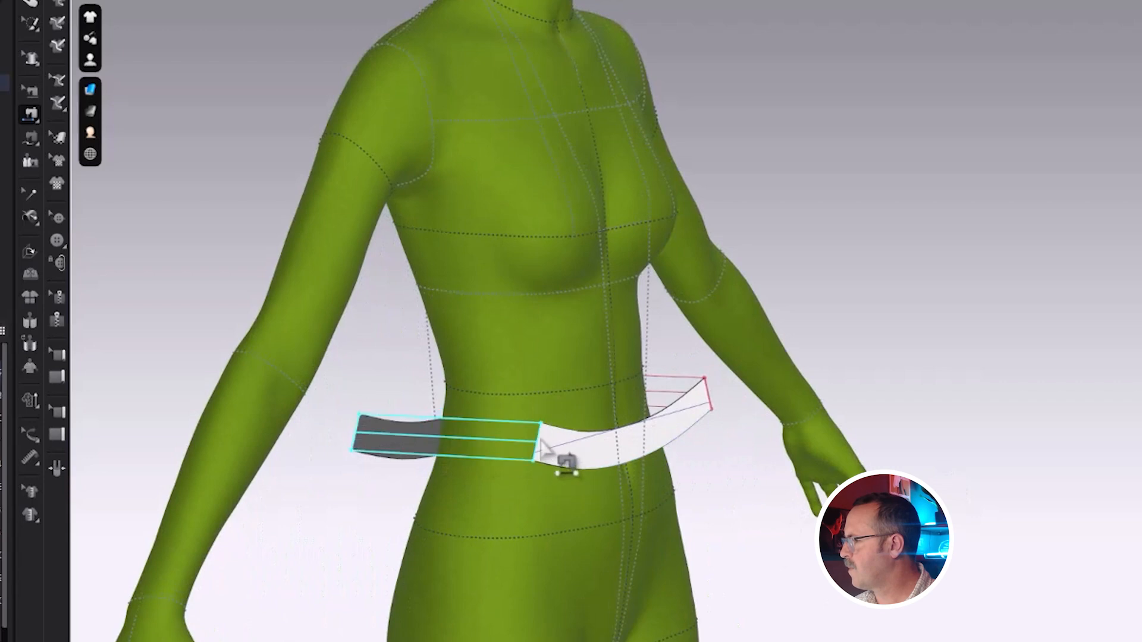
click(537, 453)
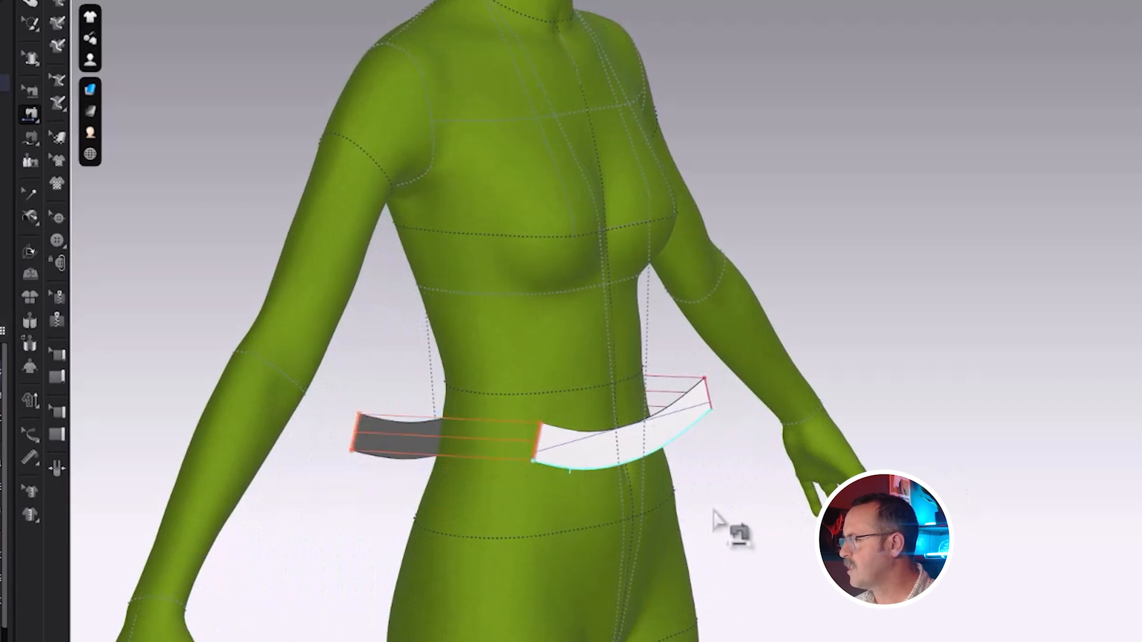
- Simulate the sewn waistband onto the avatar's waist and apply Strengthen to it
key(space)
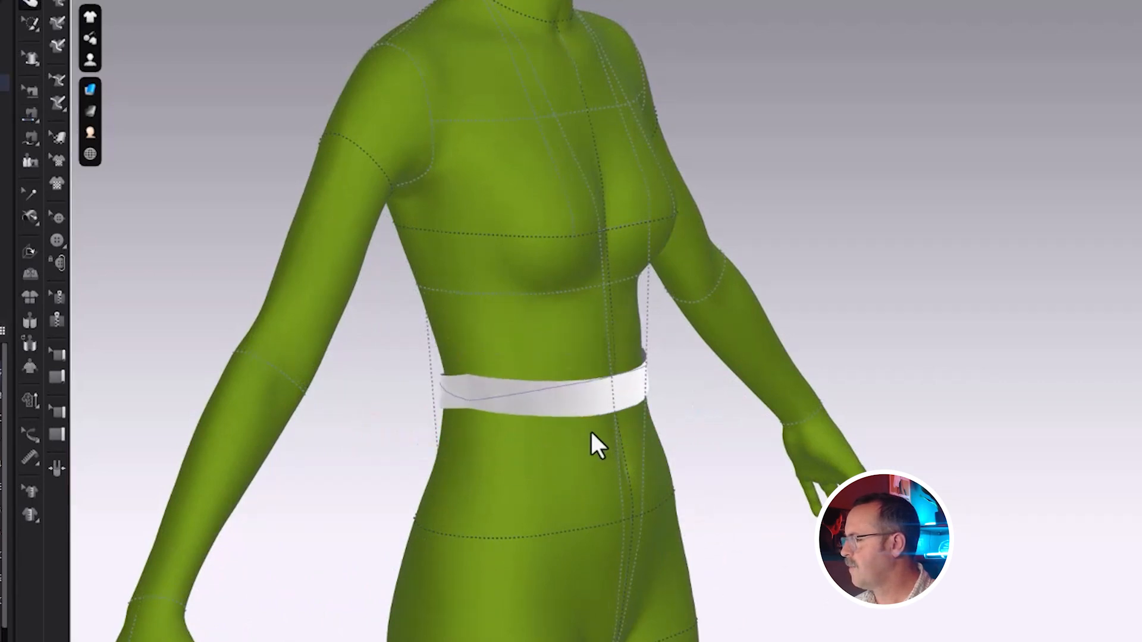
key(n)
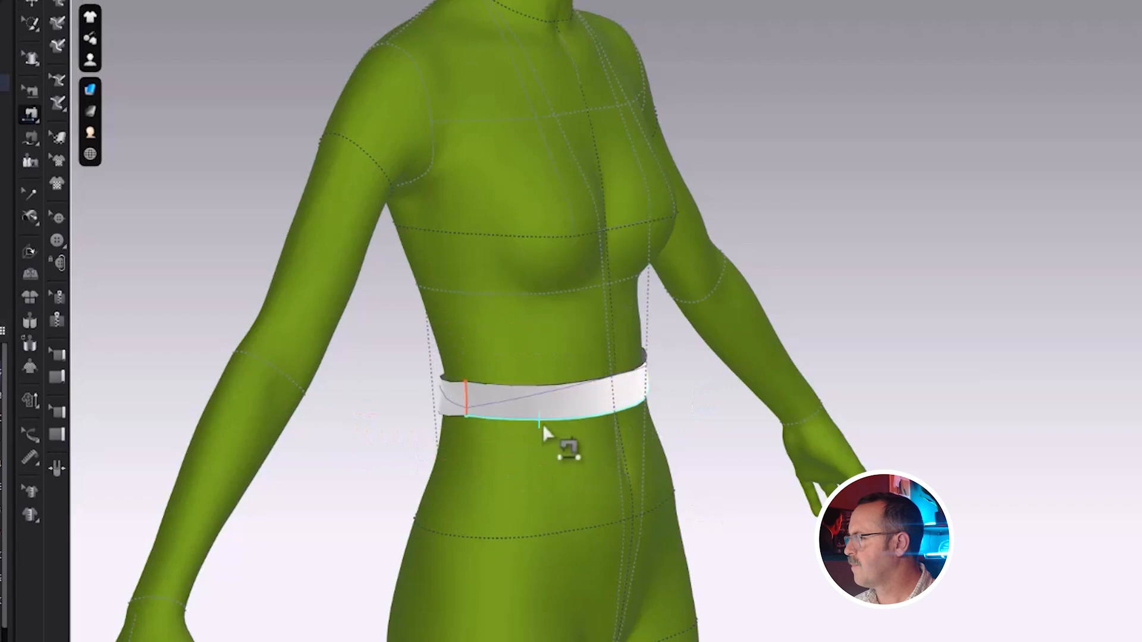
key(q)
click(562, 413)
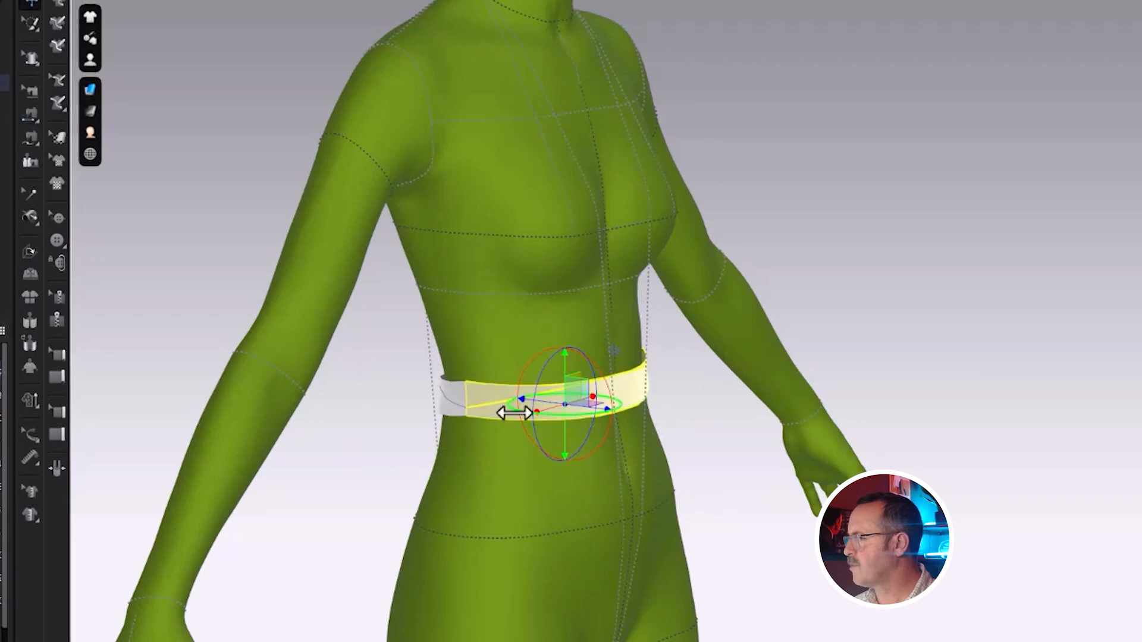
right_click(454, 403)
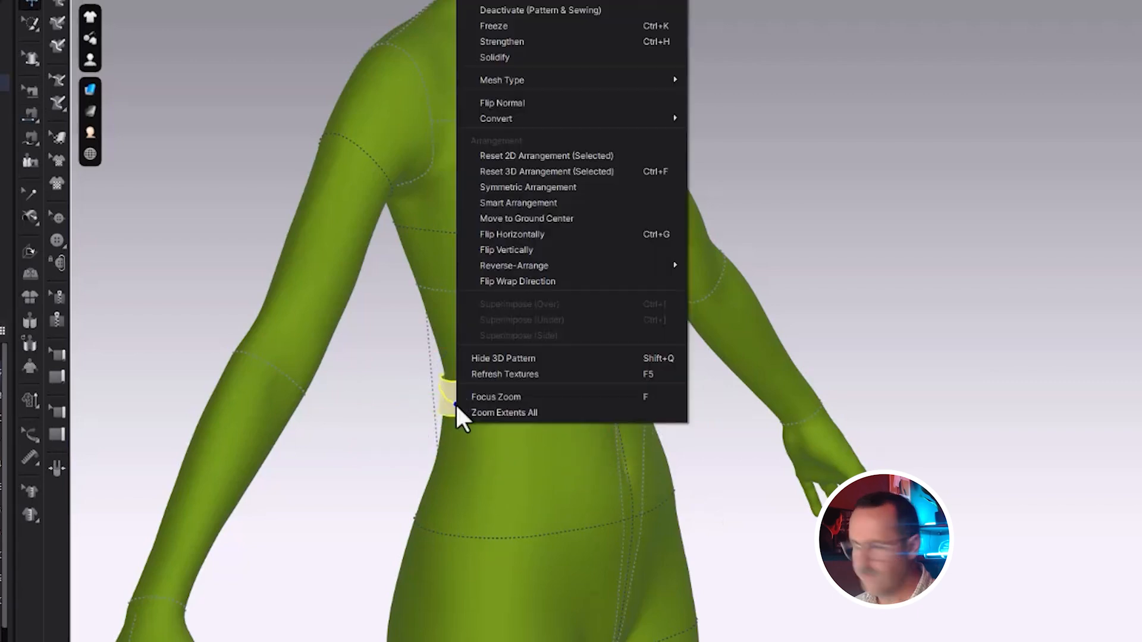
click(533, 41)
click(773, 541)
right_drag(773, 541, 645, 535)
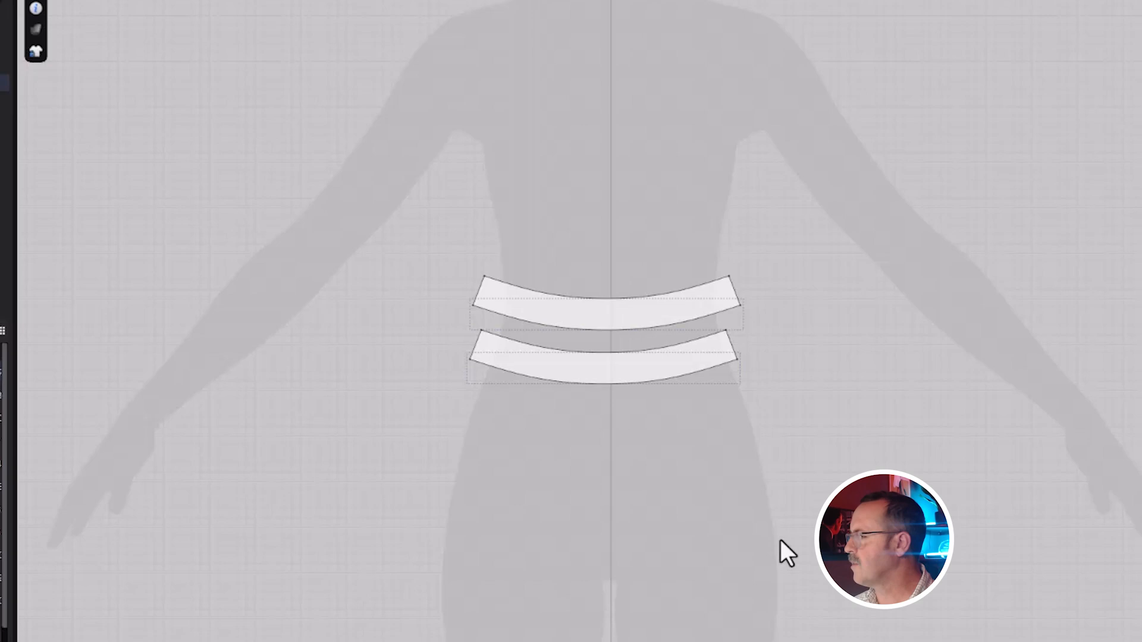
- Hide the avatar measures in the 3D window's avatar display options
scroll(780, 542, up, 3)
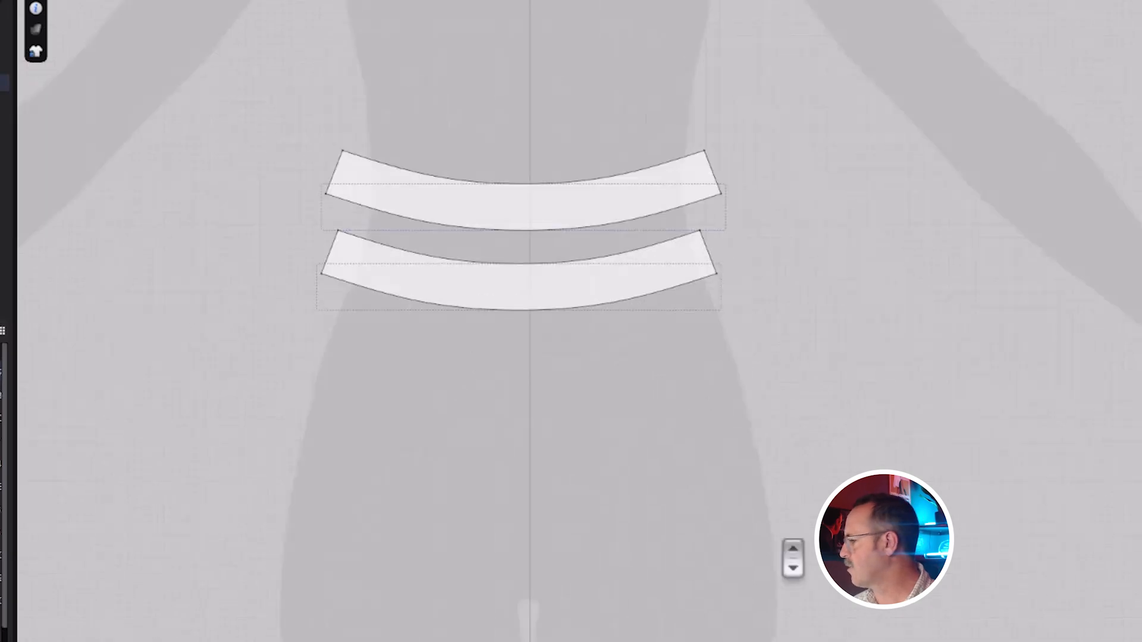
scroll(780, 543, down, 8)
middle_drag(774, 572, 837, 464)
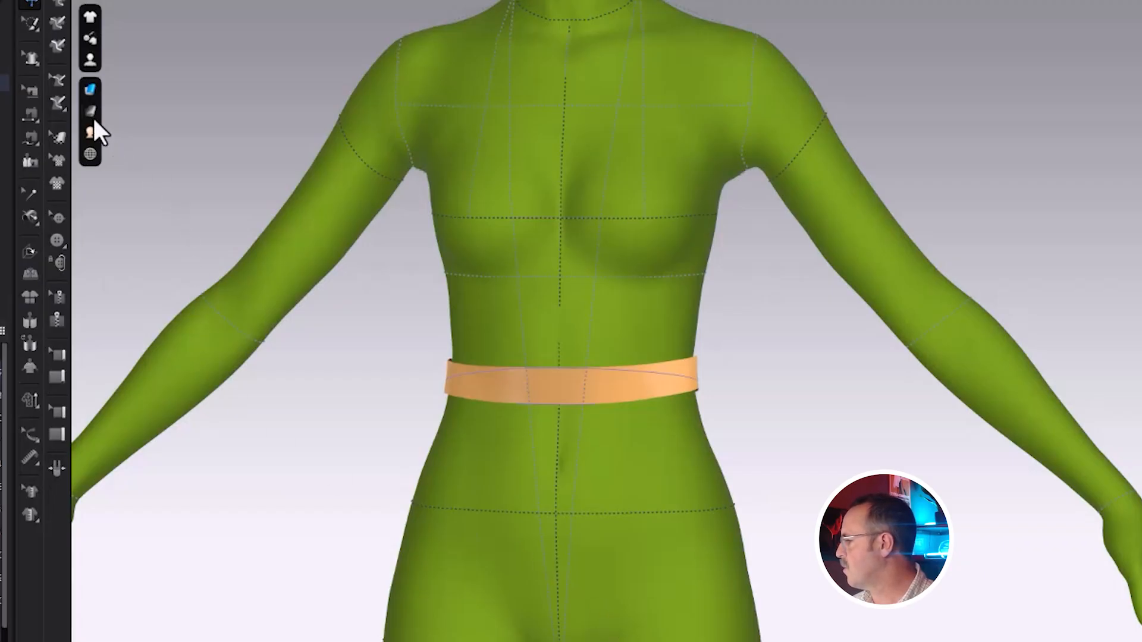
mouse_move(90, 59)
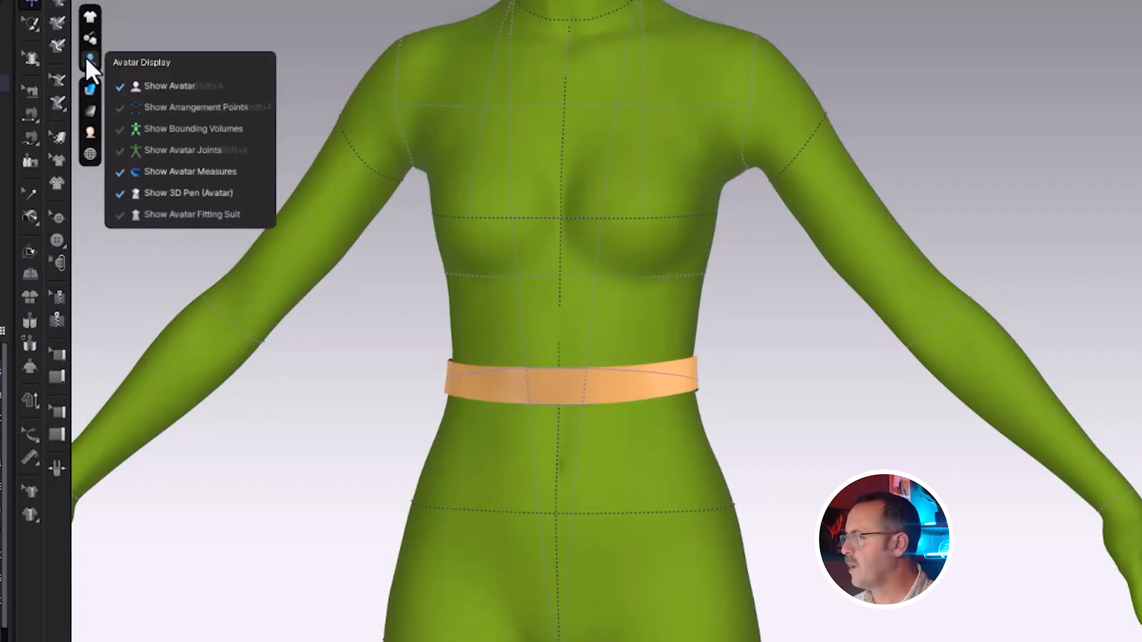
click(180, 170)
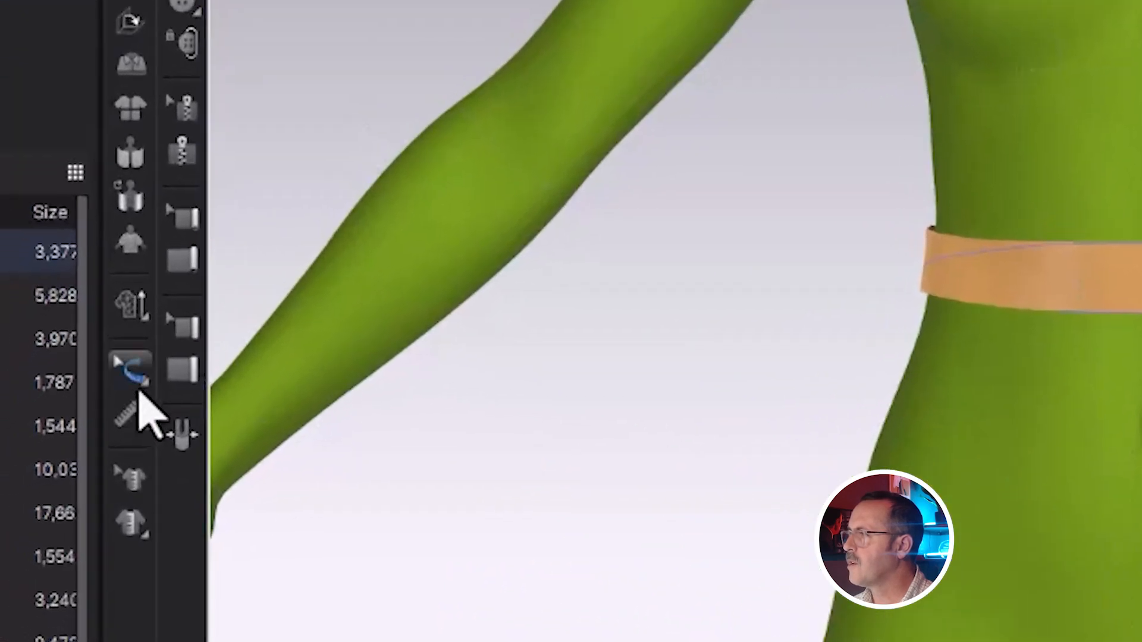
- Measure the avatar's circumference just below the waistband with Basic Circumference Measure (Avatar)
click(30, 435)
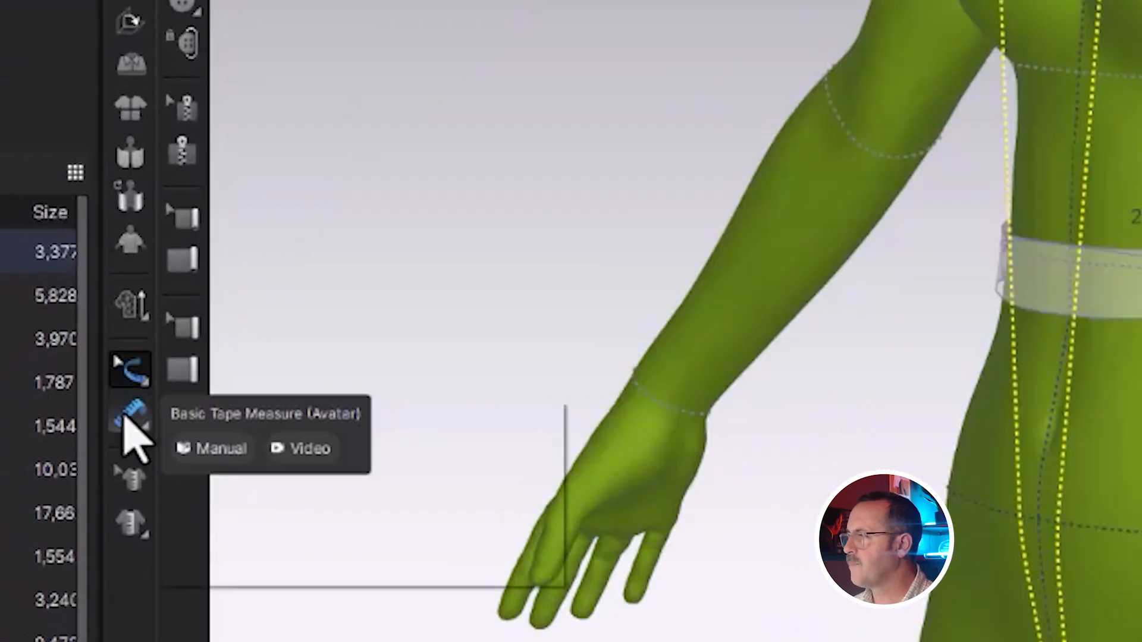
click(124, 417)
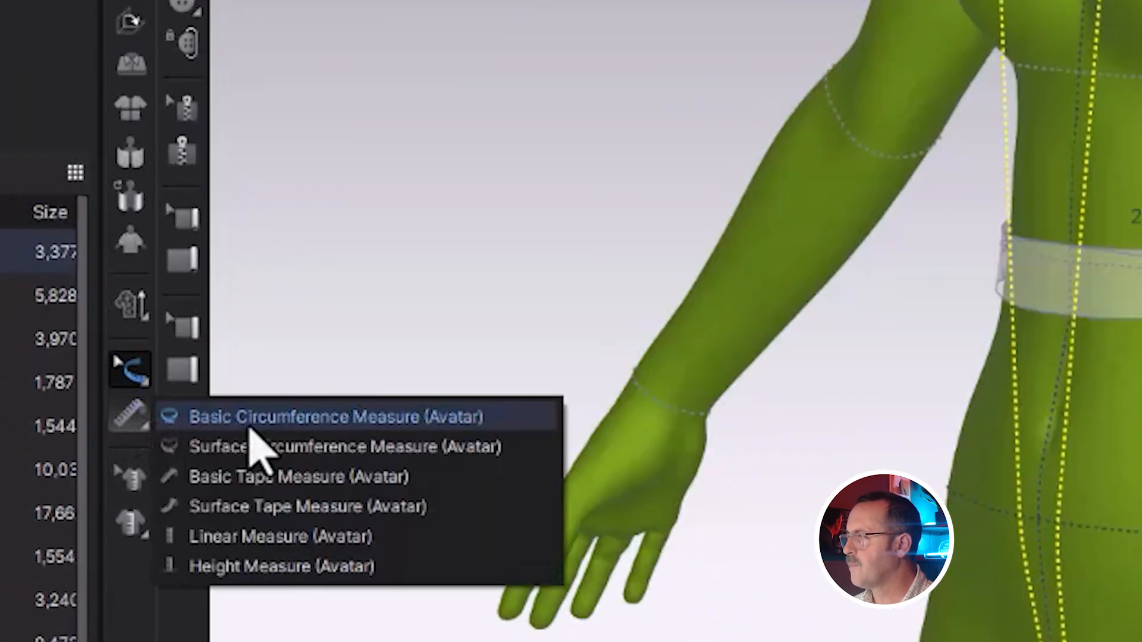
click(249, 423)
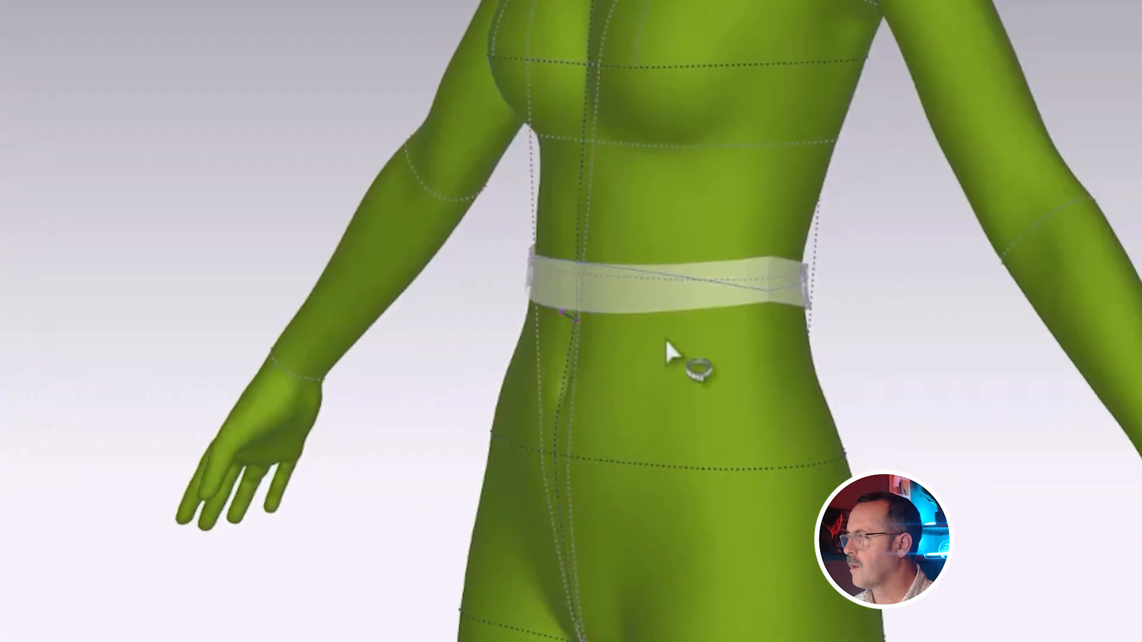
right_drag(664, 337, 417, 335)
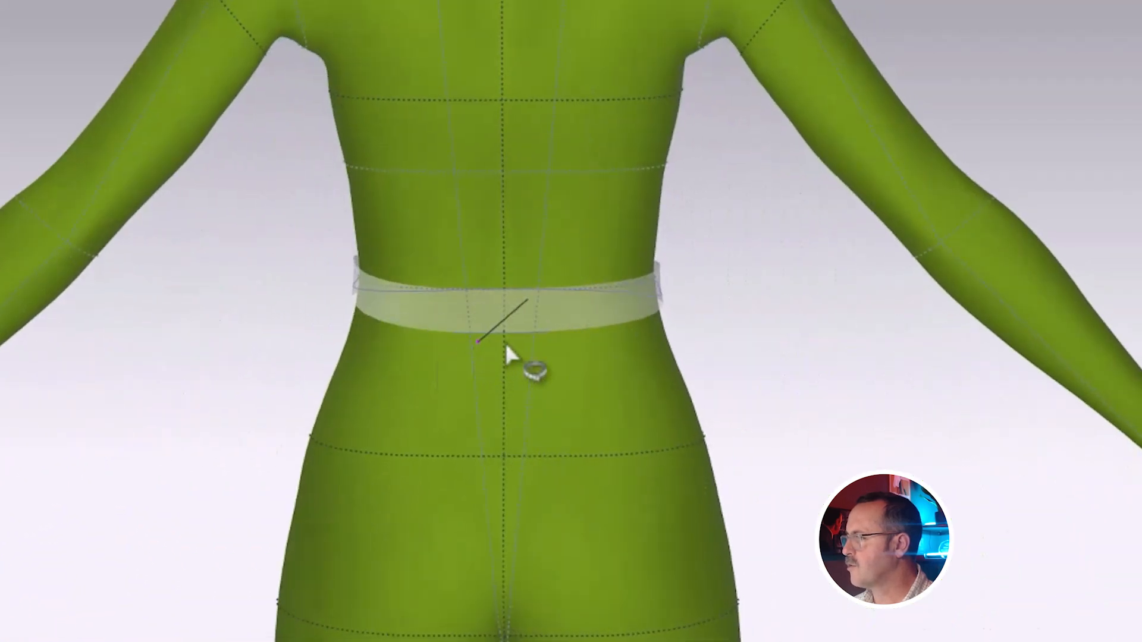
right_drag(619, 335, 369, 365)
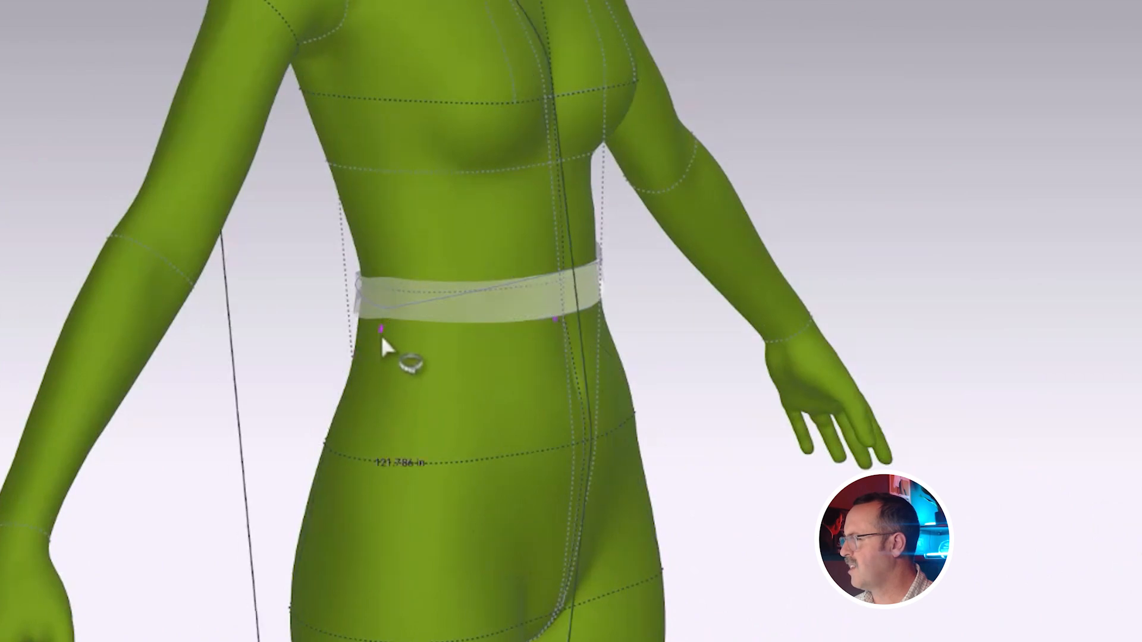
click(371, 353)
drag(371, 360, 377, 327)
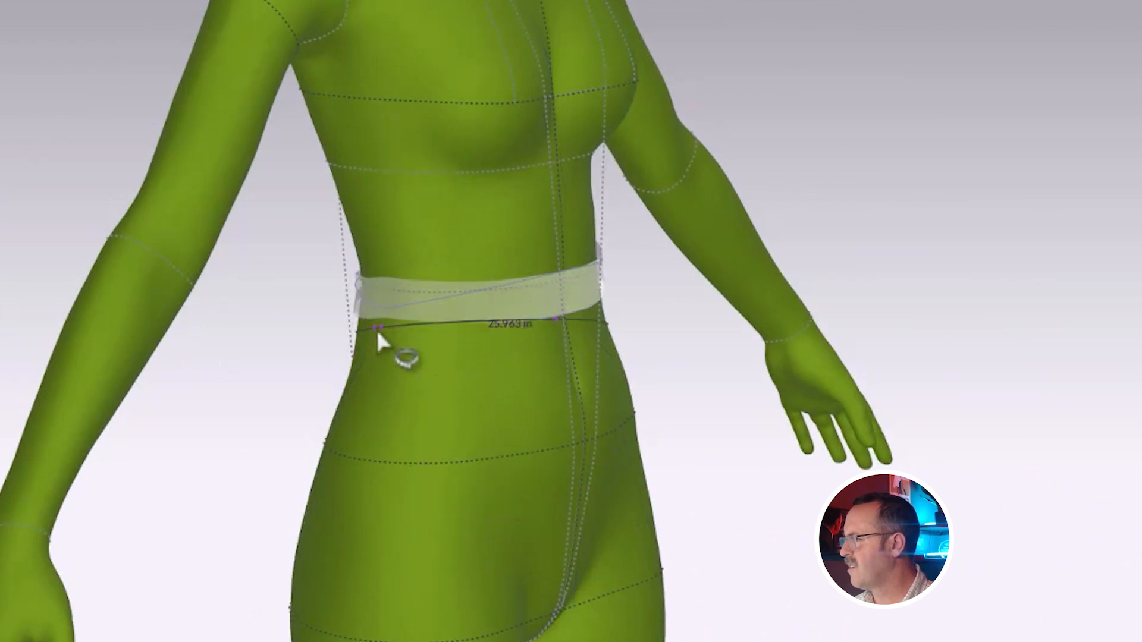
click(378, 329)
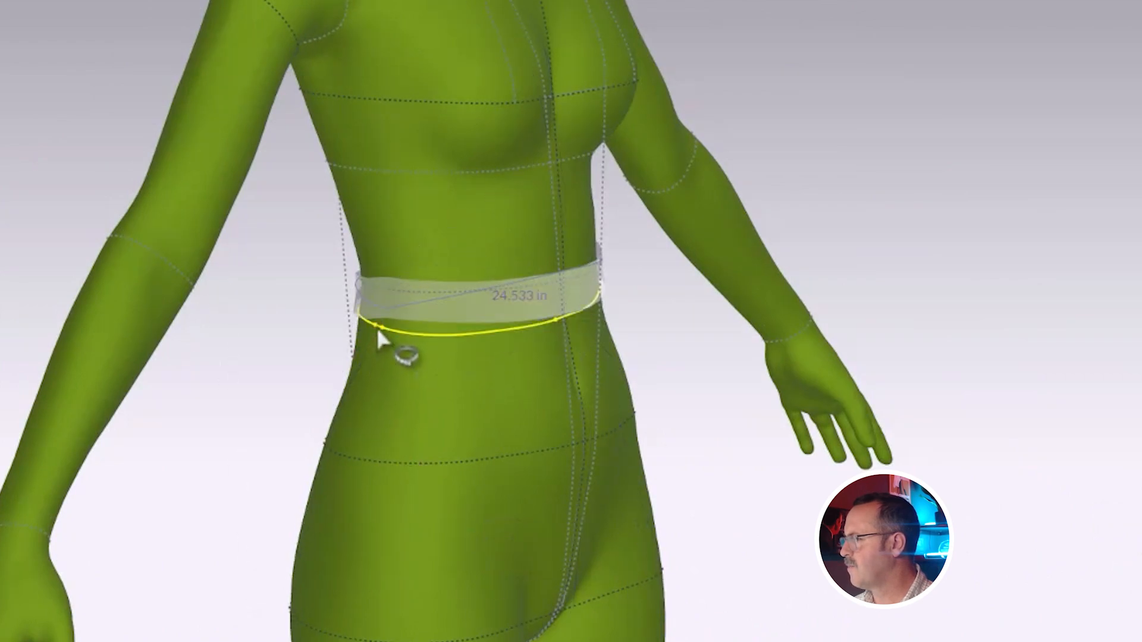
right_drag(343, 333, 349, 370)
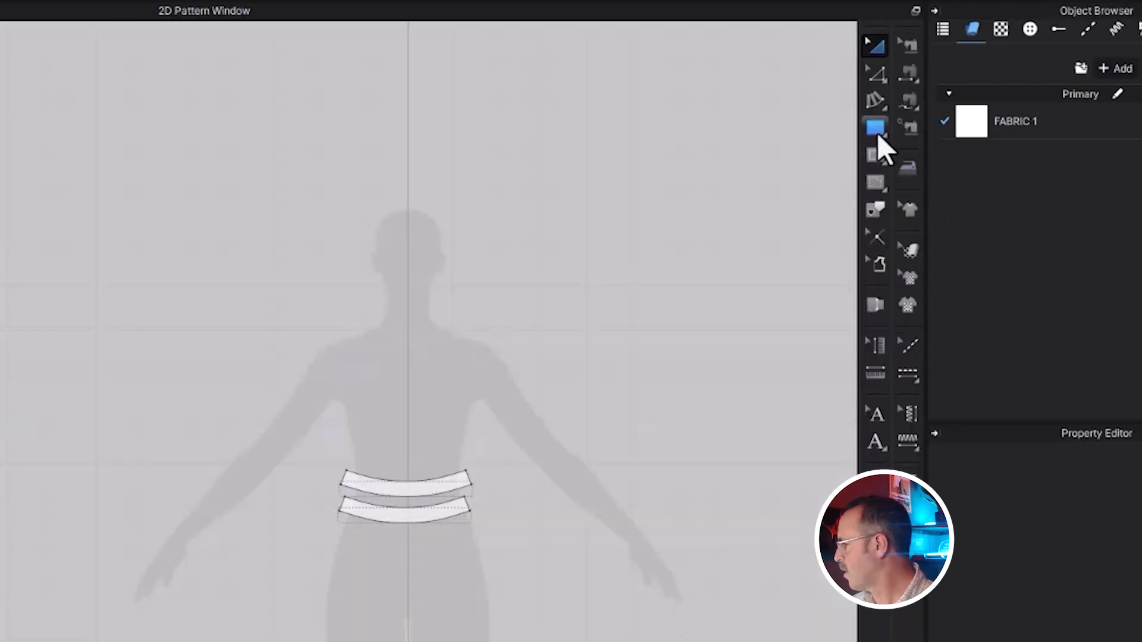
- Draw a large circular pattern of about 27.3 in radius with the Ellipse tool and move it clear of the waistbands
click(874, 129)
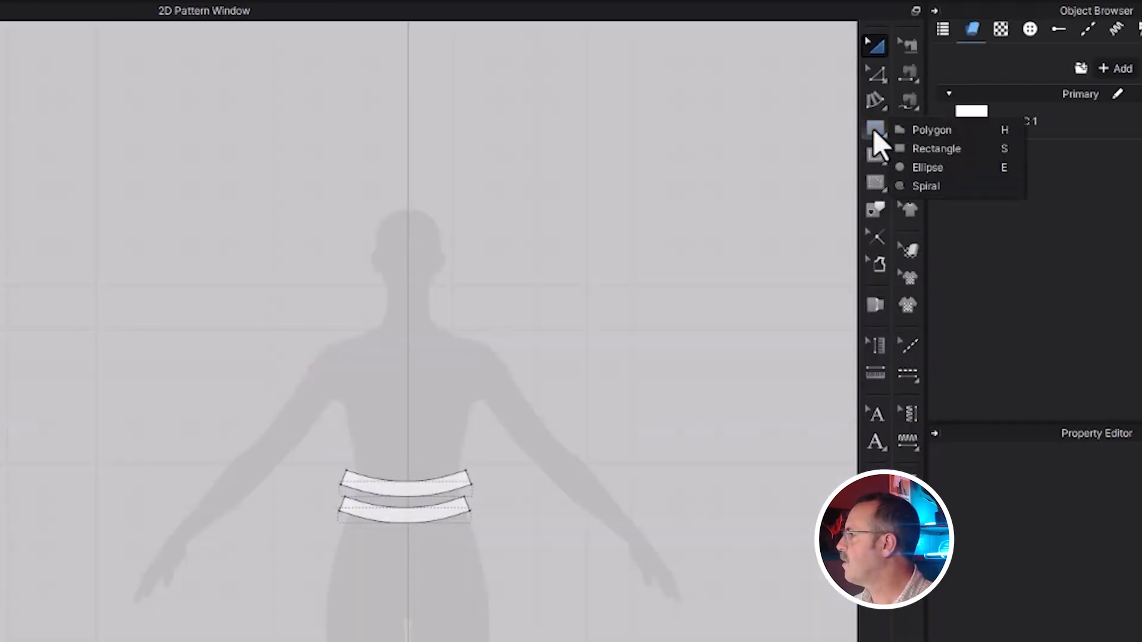
click(924, 167)
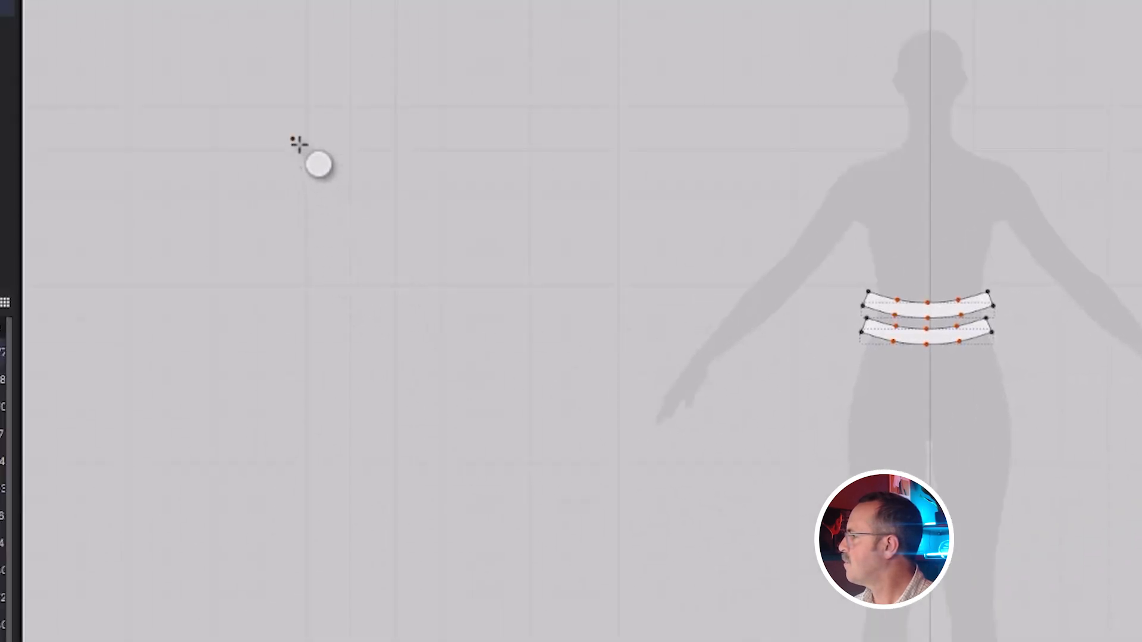
drag(294, 143, 911, 641)
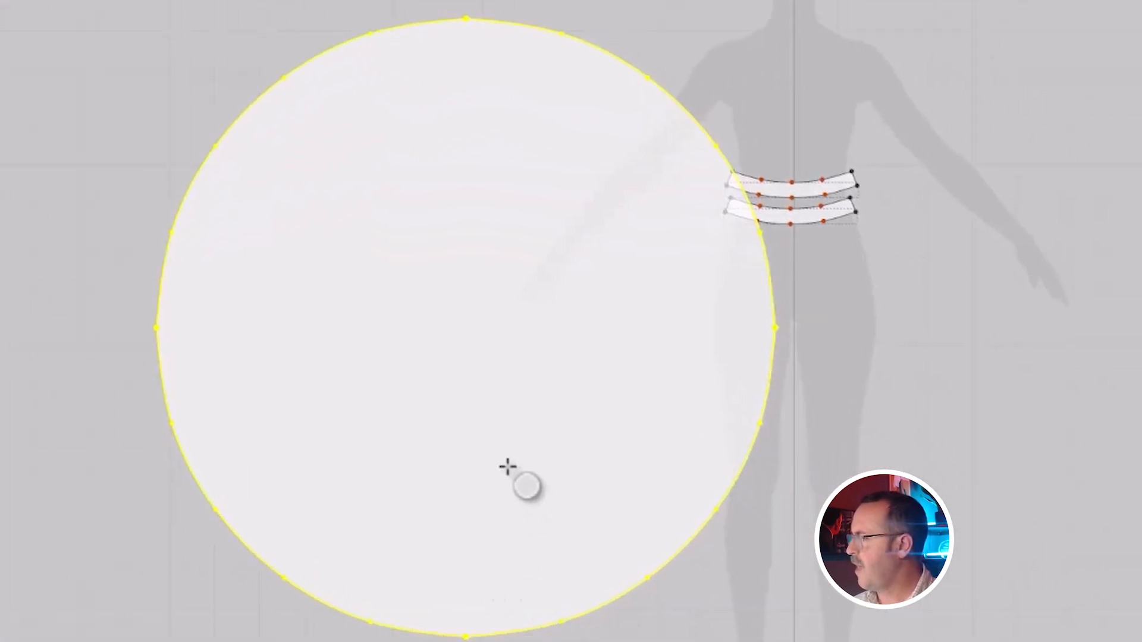
drag(512, 443, 390, 435)
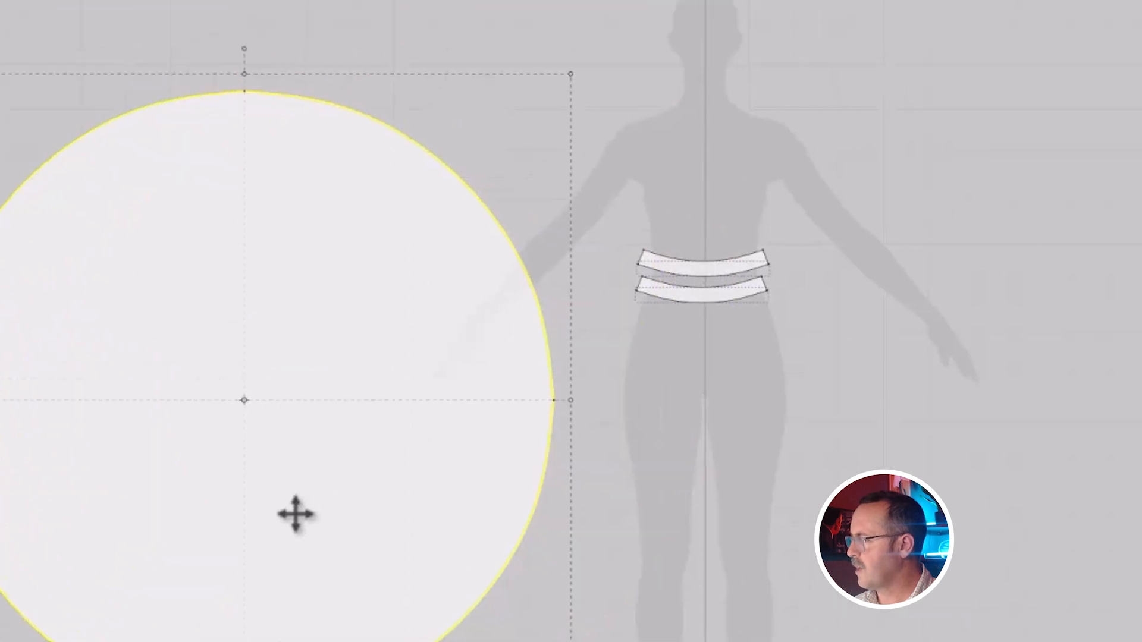
- Create an internal ellipse 13 in wide and 13 in high at the centre of the large circular pattern
click(940, 116)
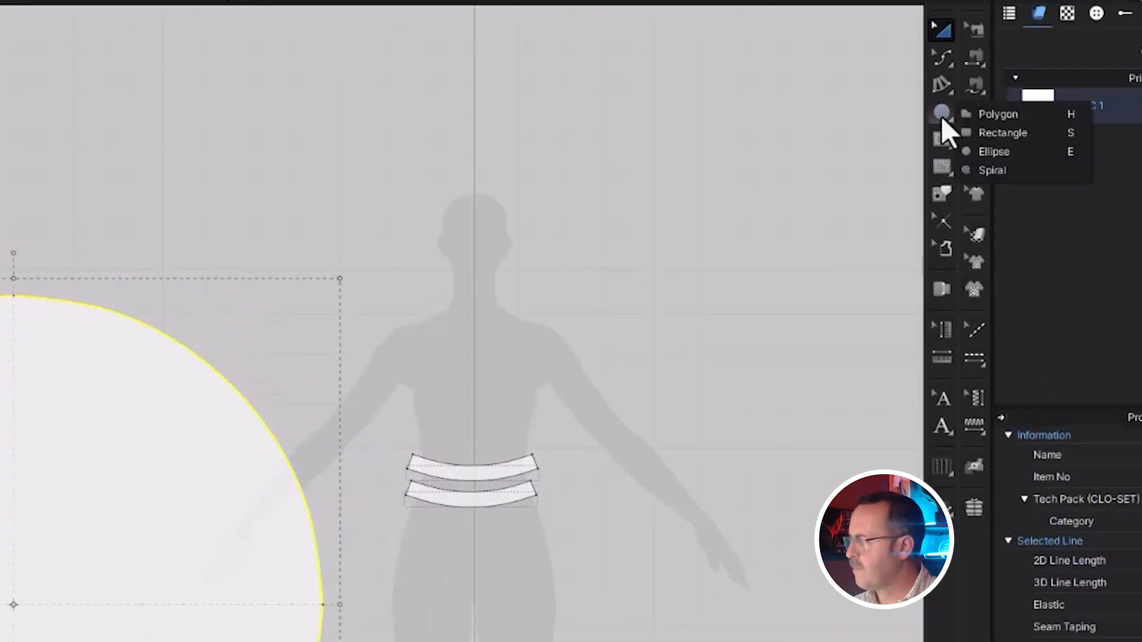
click(940, 135)
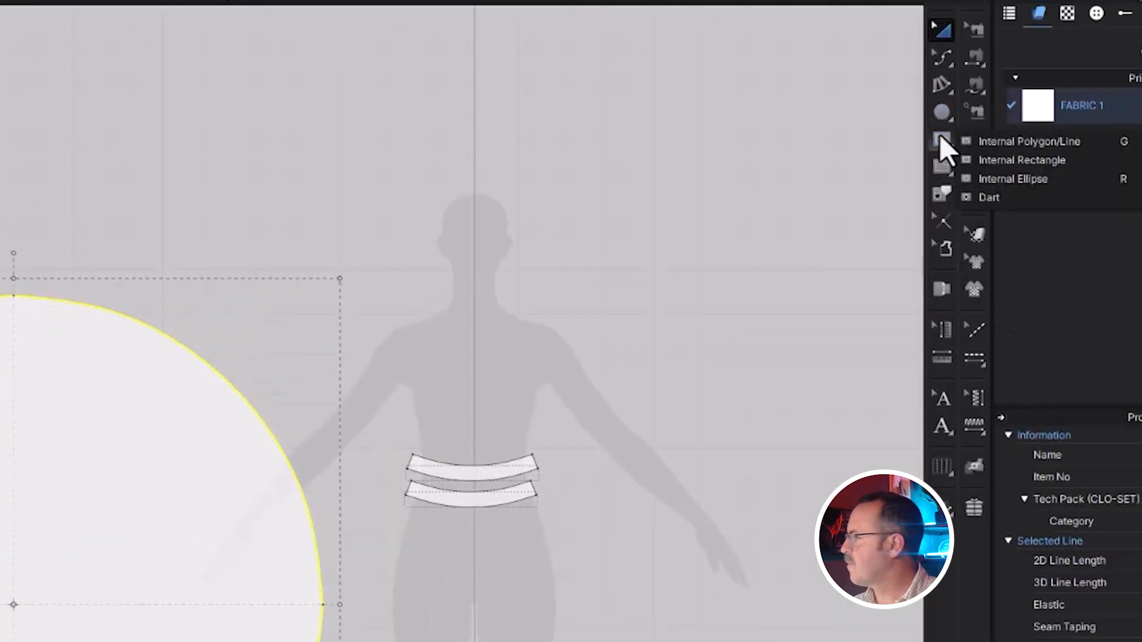
click(1027, 178)
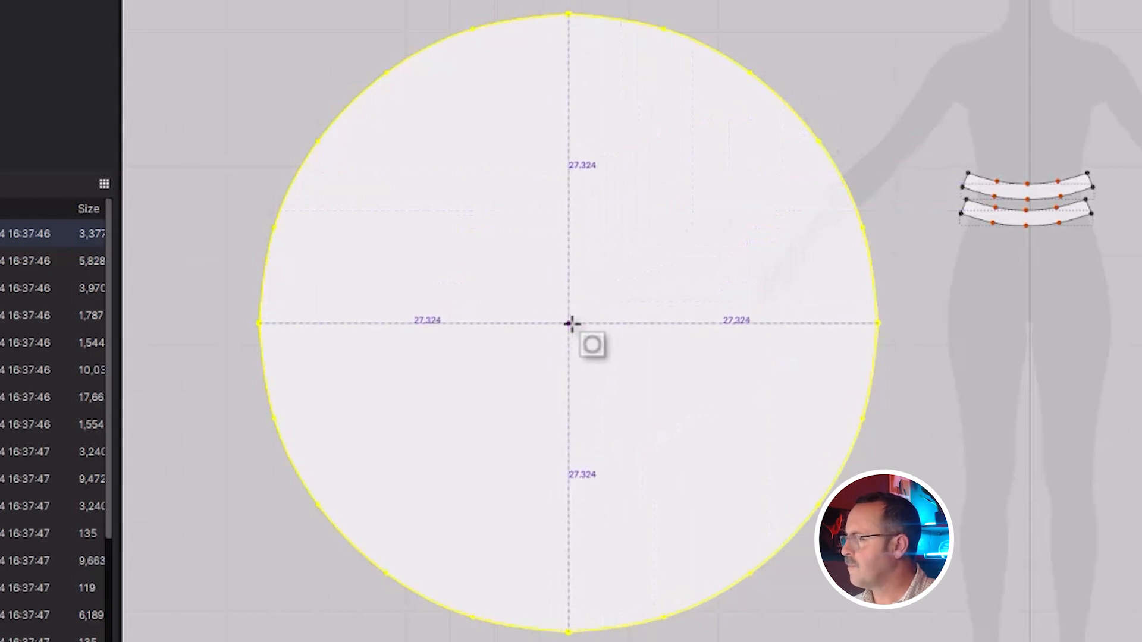
click(570, 323)
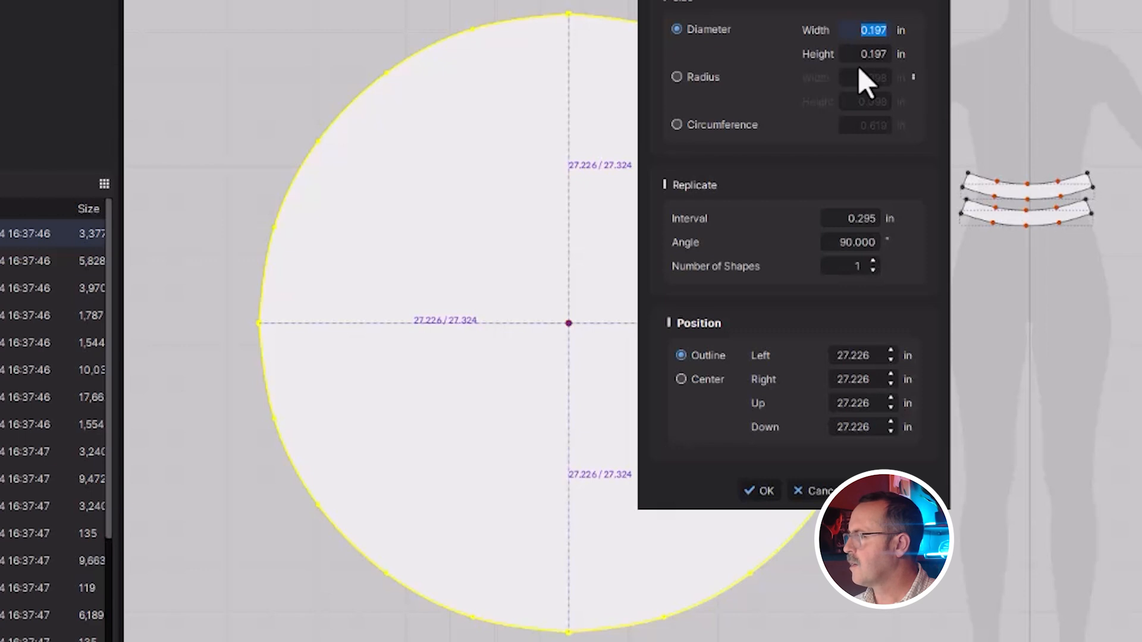
text(13)
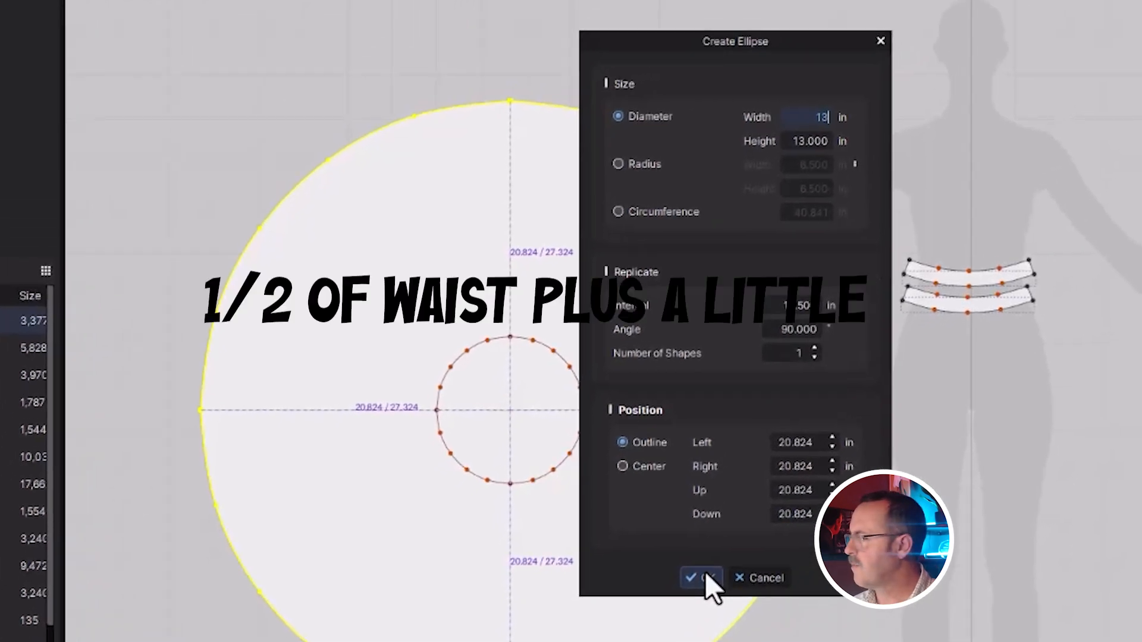
click(701, 577)
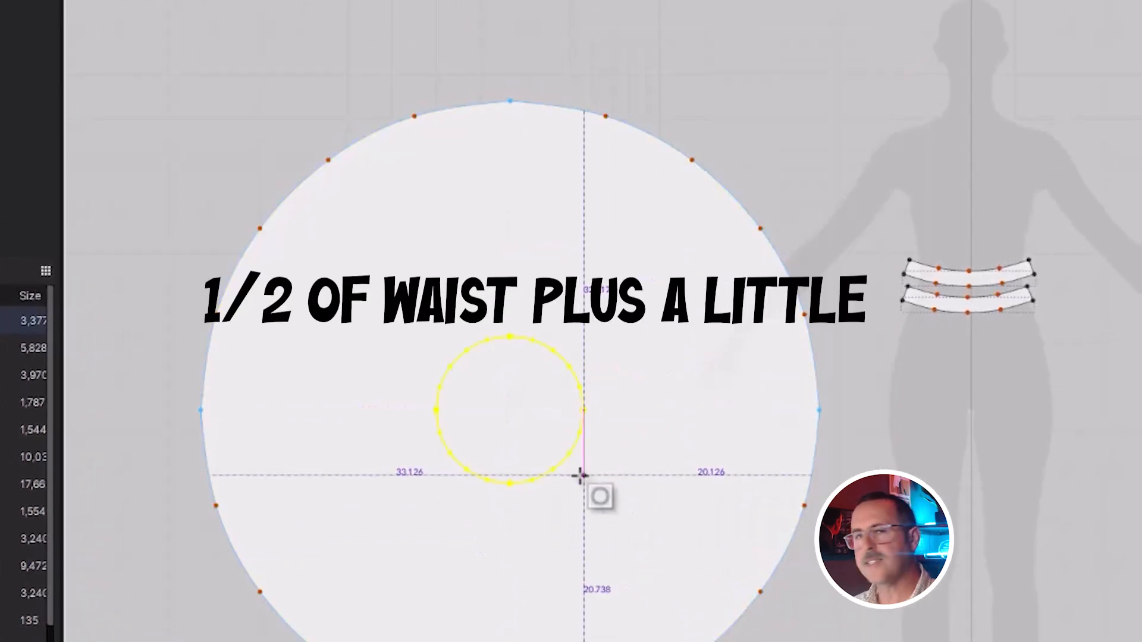
- Cut the inner circle out of the large circular pattern and remove the cut-out disc to leave an open hole
key(a)
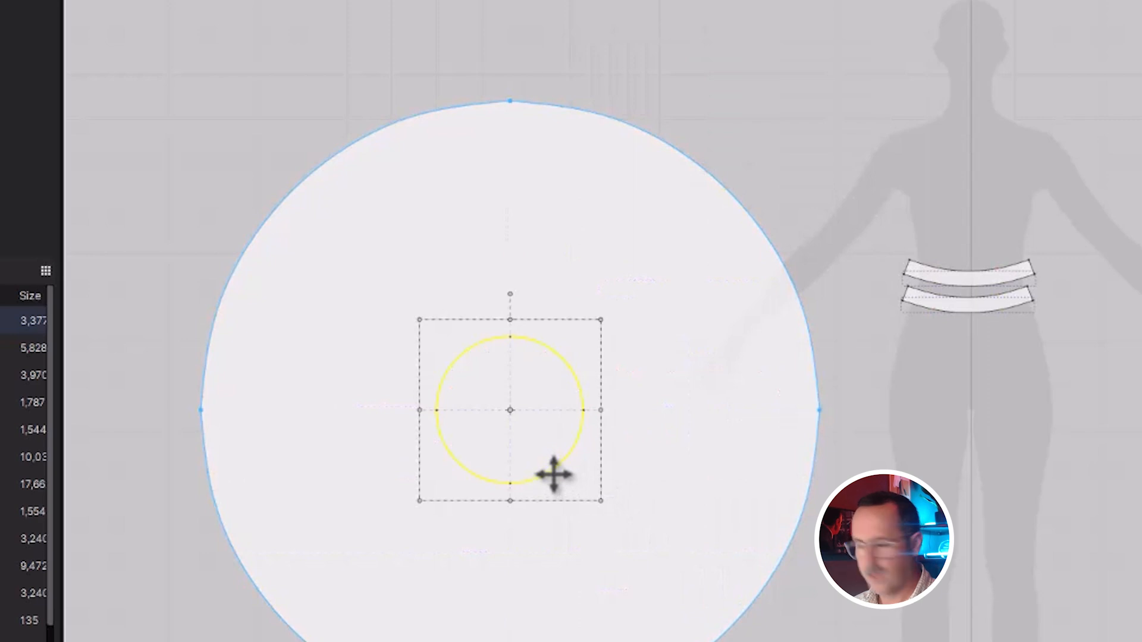
right_click(553, 473)
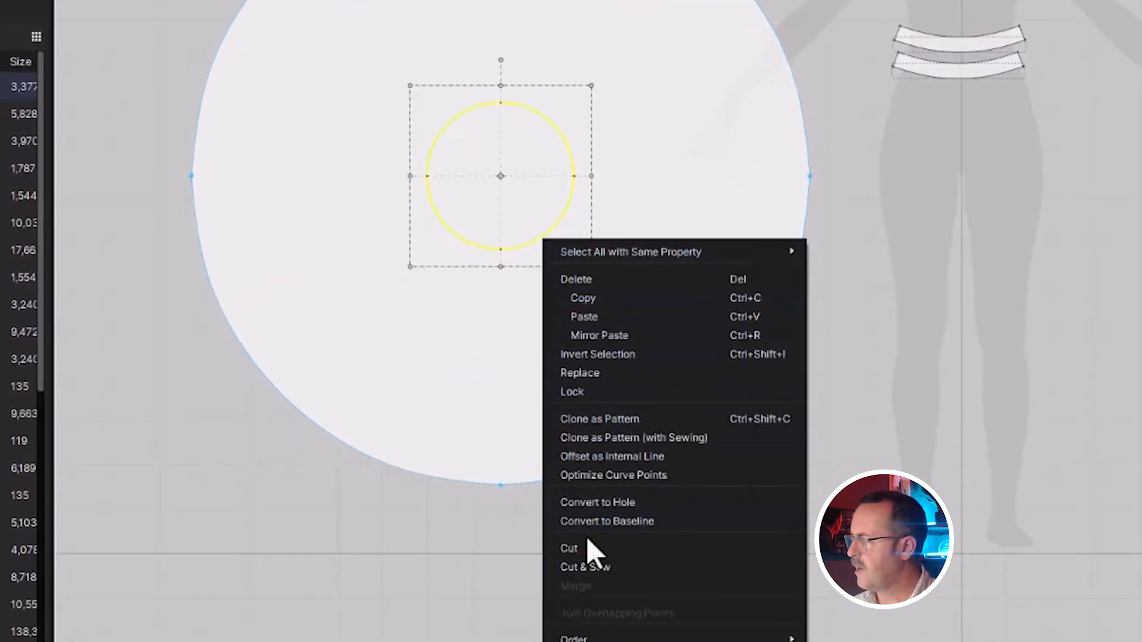
click(587, 547)
drag(505, 269, 510, 269)
click(519, 213)
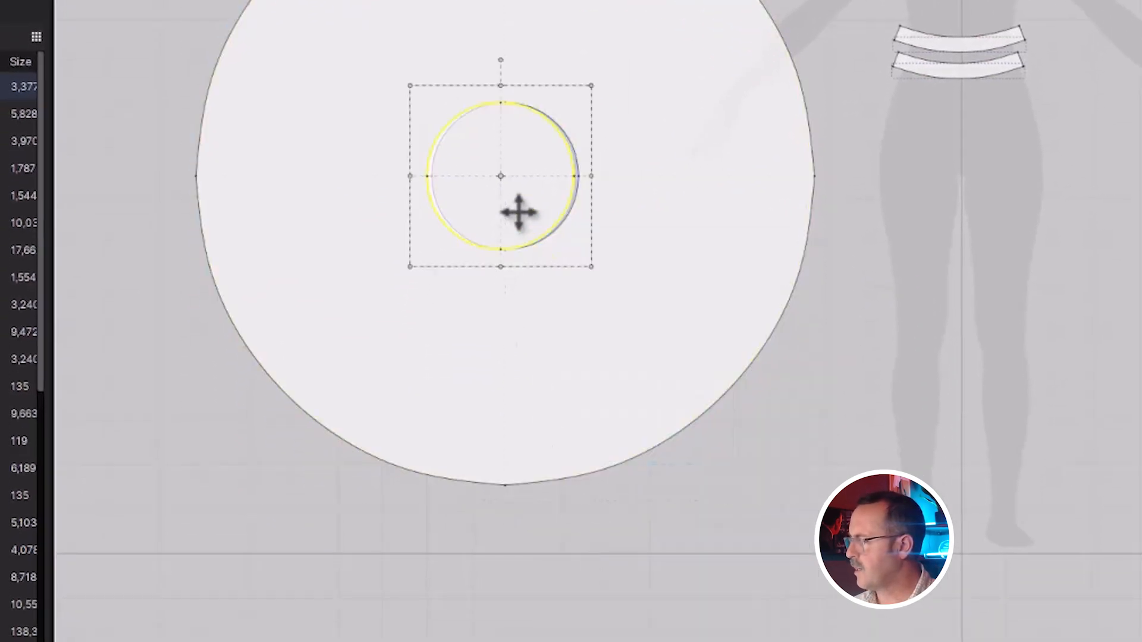
key(Escape)
- Hold the ring pattern over the waistbands in 2D to compare its hole with them
drag(654, 145, 1104, 31)
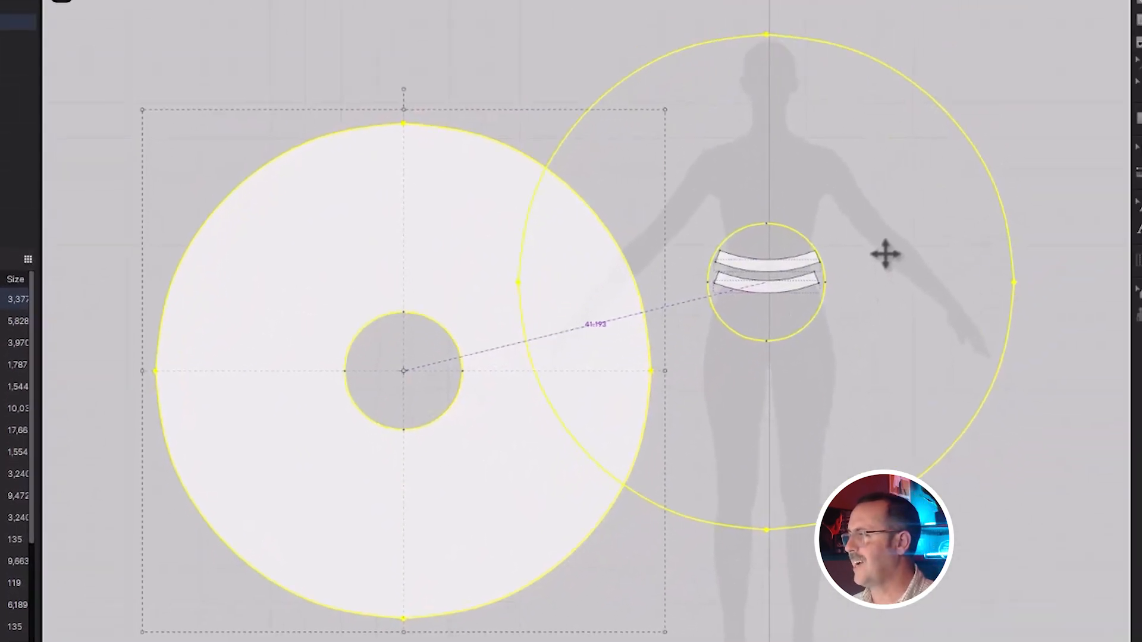
drag(885, 254, 483, 291)
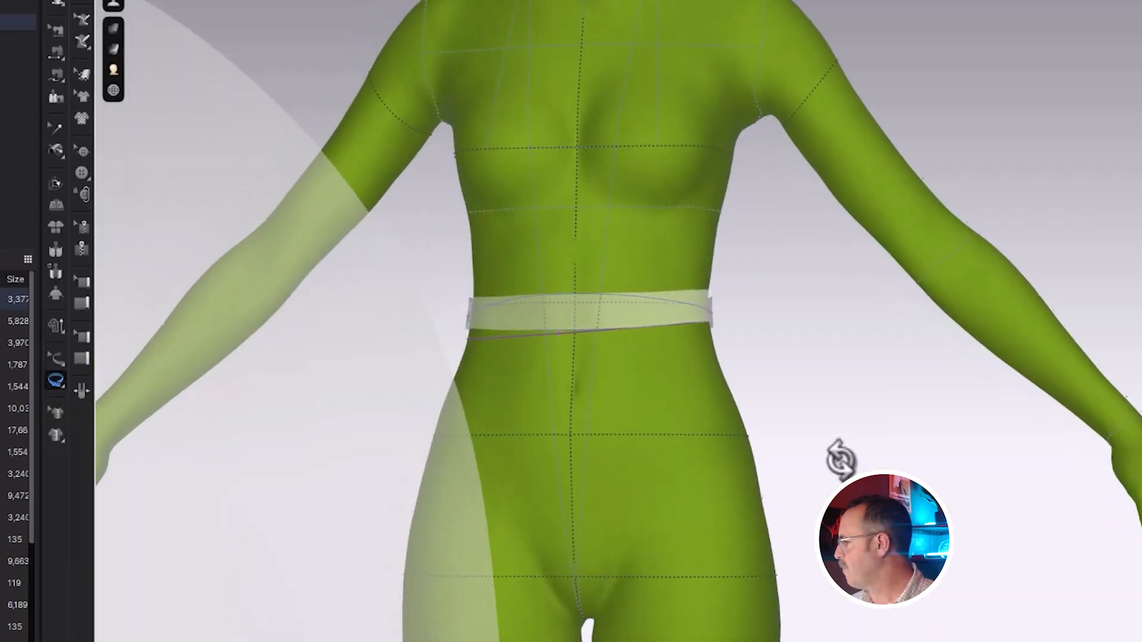
- Show the avatar's joints in the 3D window
scroll(824, 492, down, 6)
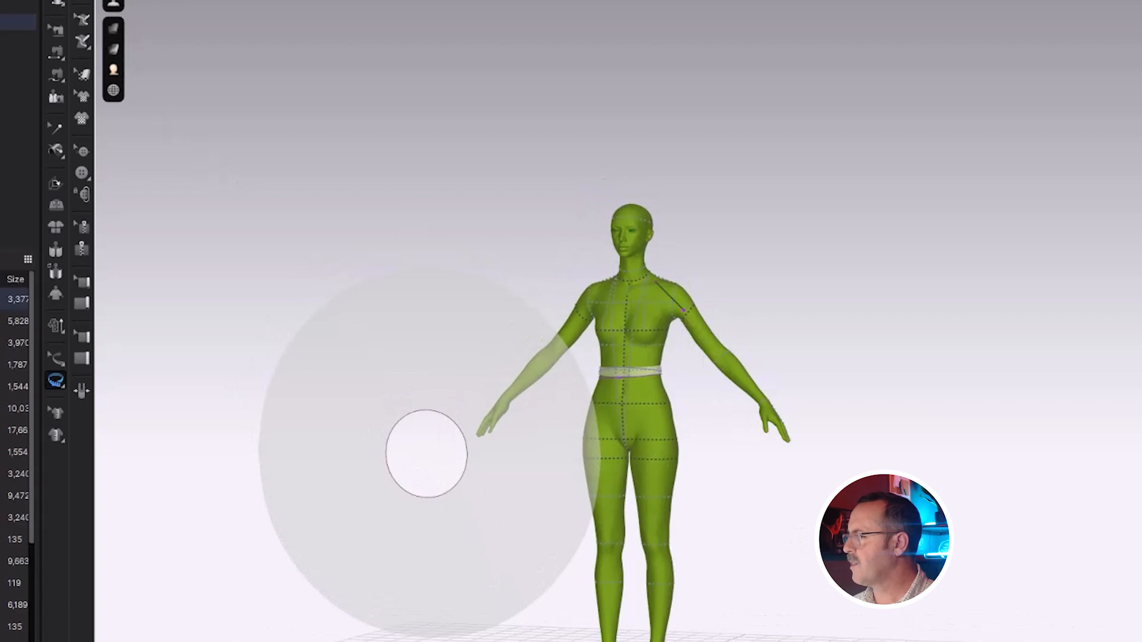
key(space)
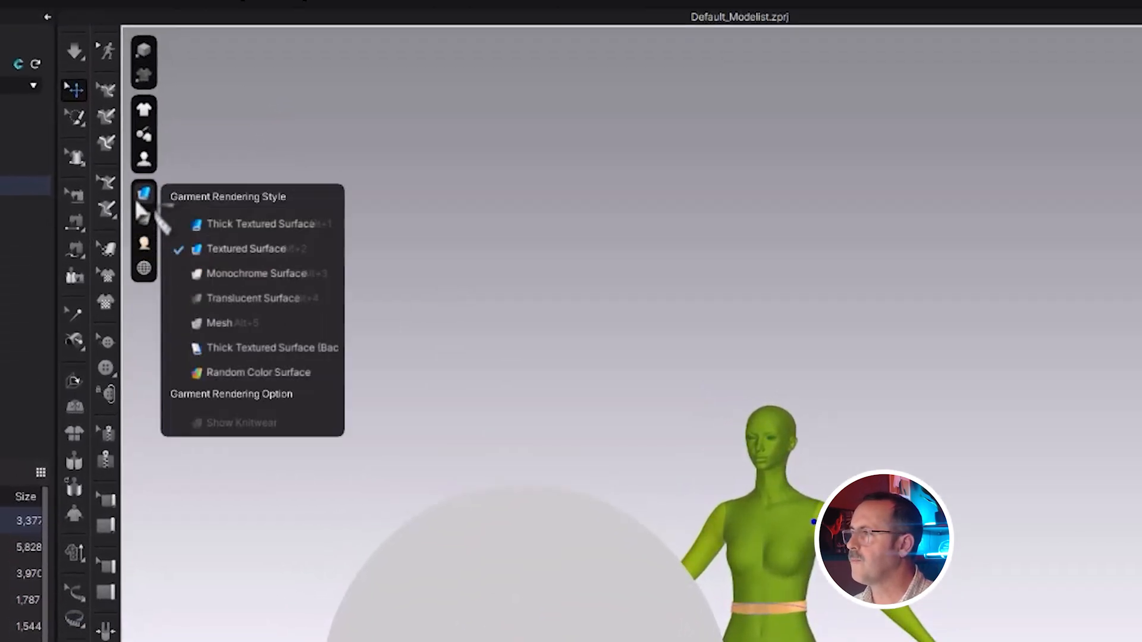
mouse_move(113, 5)
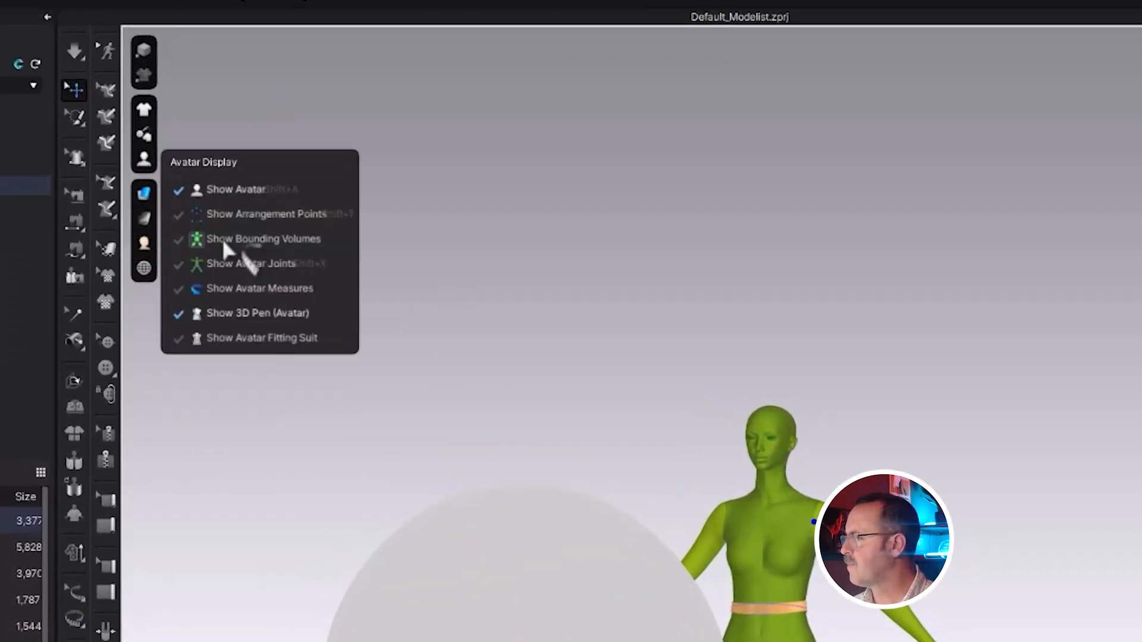
click(228, 269)
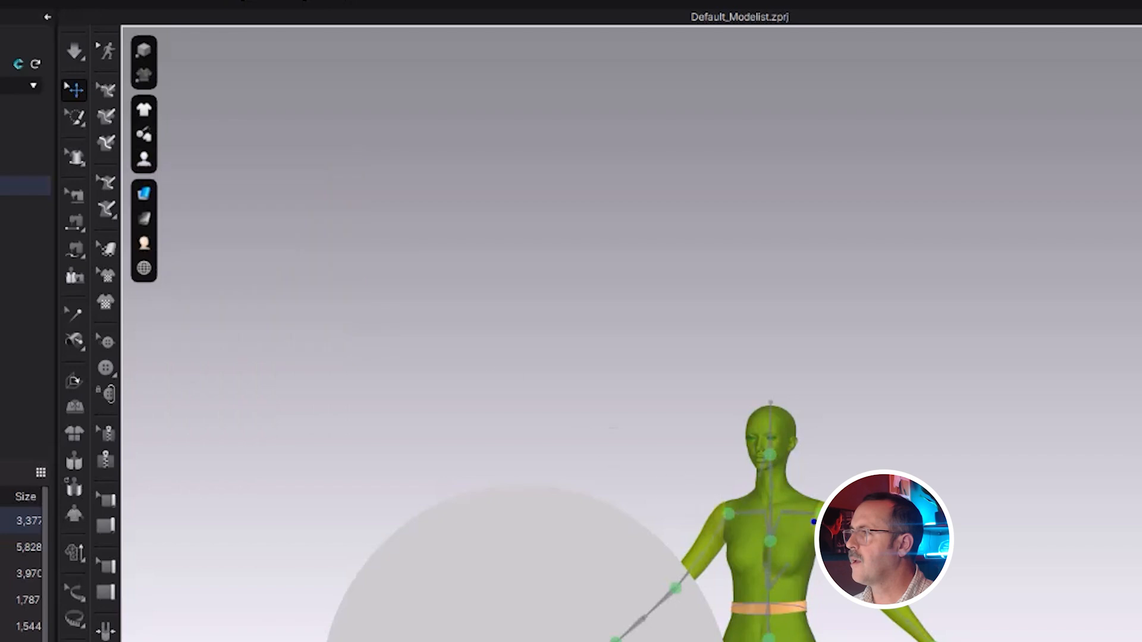
- Rotate both of the avatar's arms up at the shoulder joints until they extend out to the sides
click(822, 513)
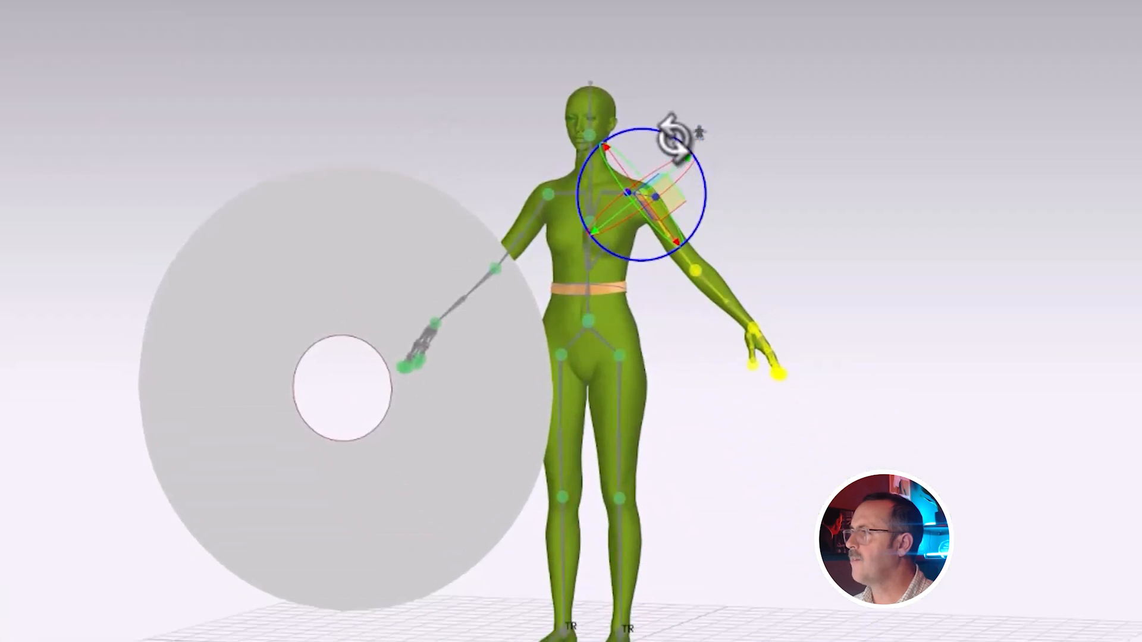
drag(754, 281, 711, 267)
click(545, 192)
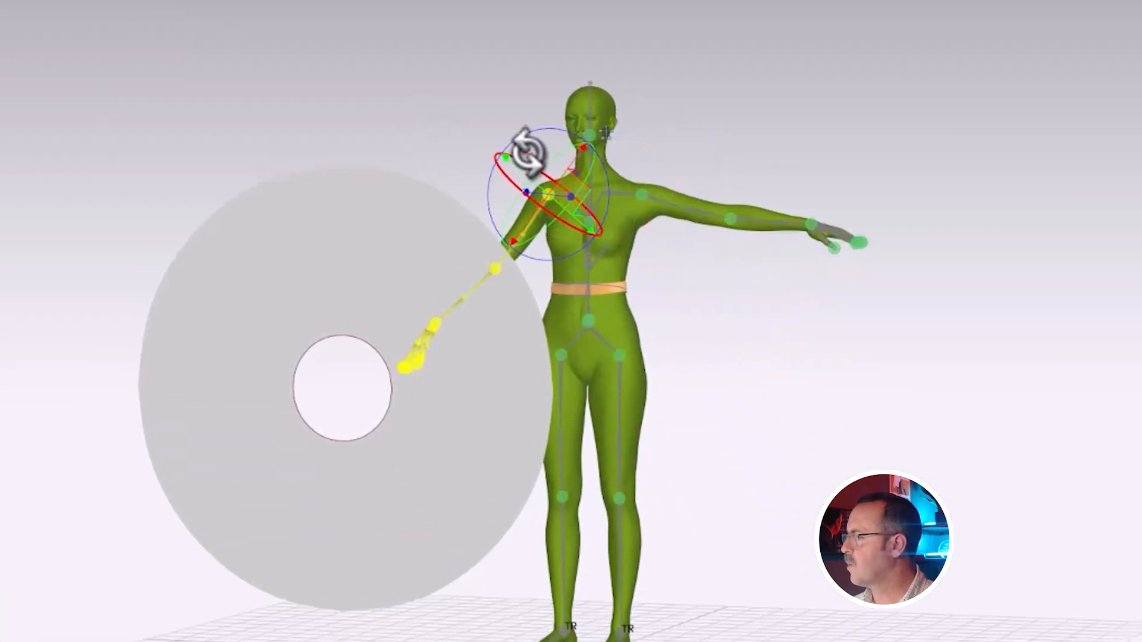
drag(530, 133, 570, 153)
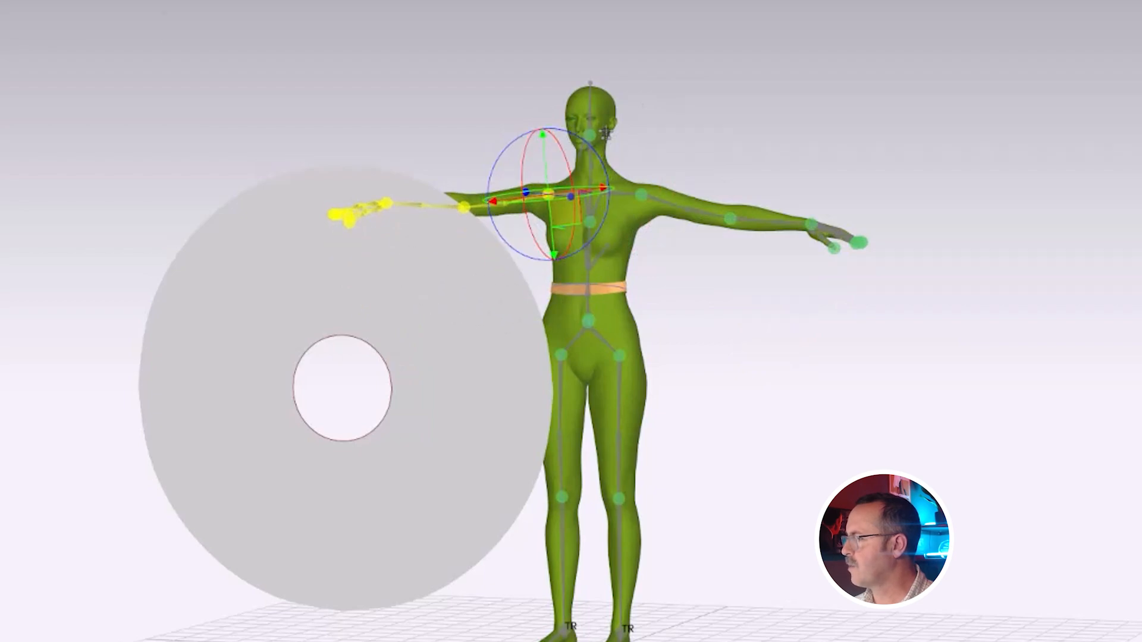
click(399, 258)
right_drag(740, 508, 657, 550)
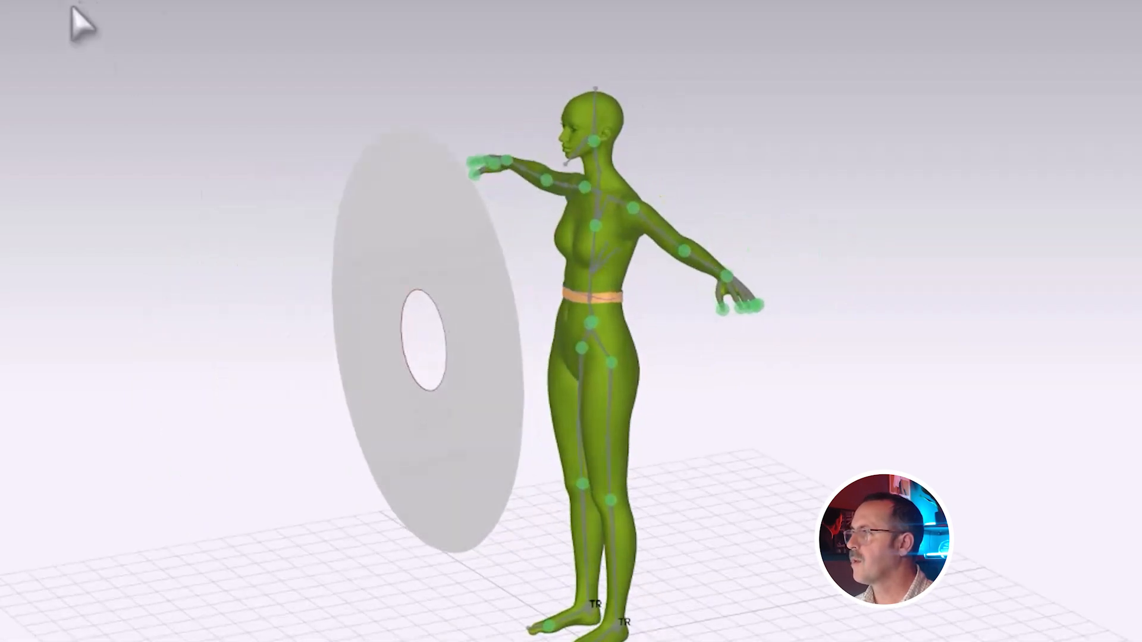
- Hide the avatar's joints and rotate the ring pattern until it lies flat, parallel to the floor
mouse_move(95, 51)
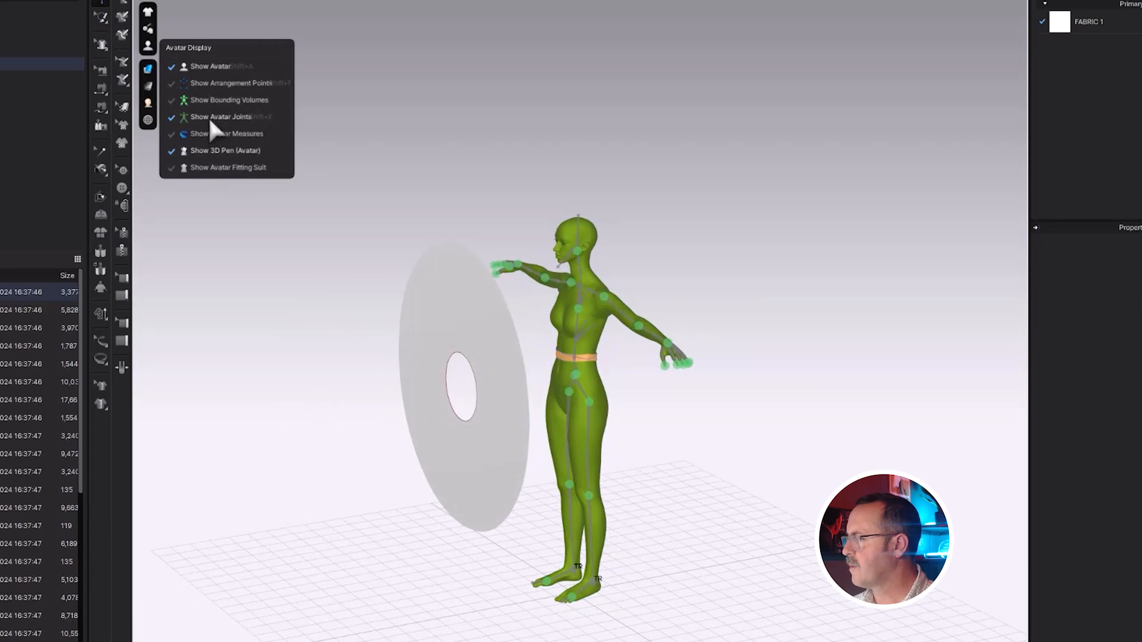
click(208, 116)
click(477, 326)
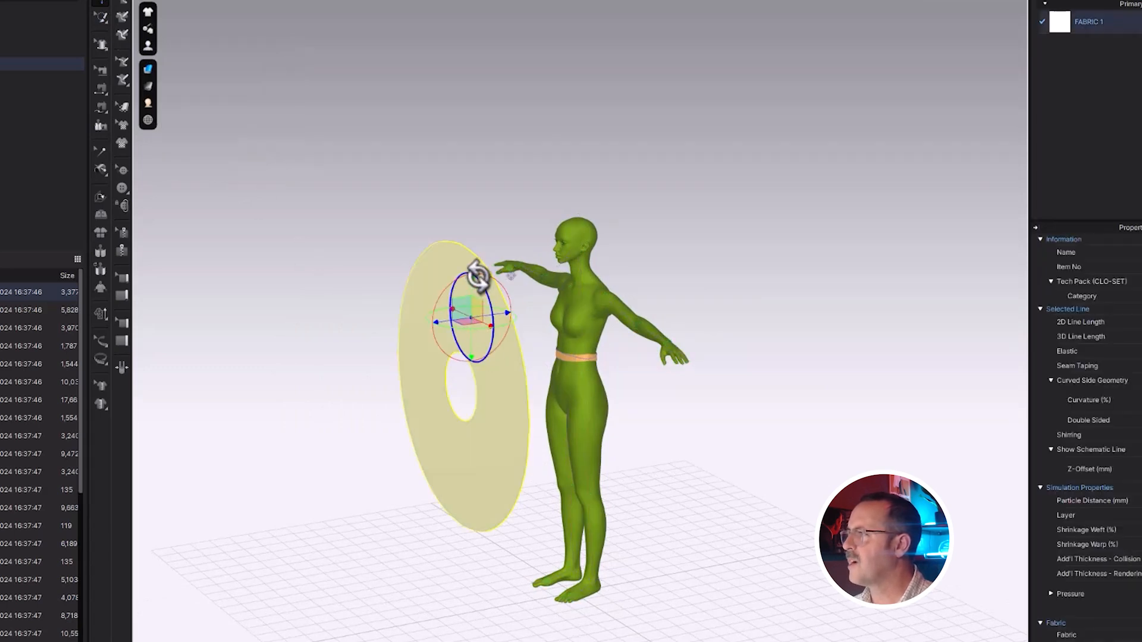
drag(481, 281, 531, 331)
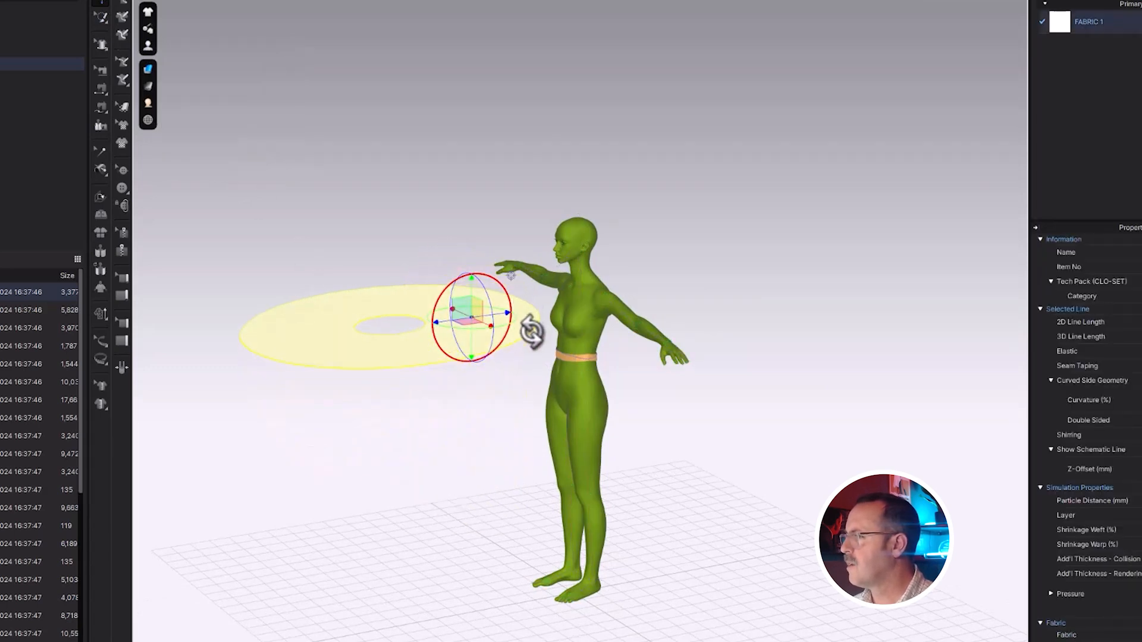
- Move the flat ring pattern around the avatar's waist so its hole surrounds the waistband
right_drag(531, 331, 556, 428)
drag(474, 326, 654, 261)
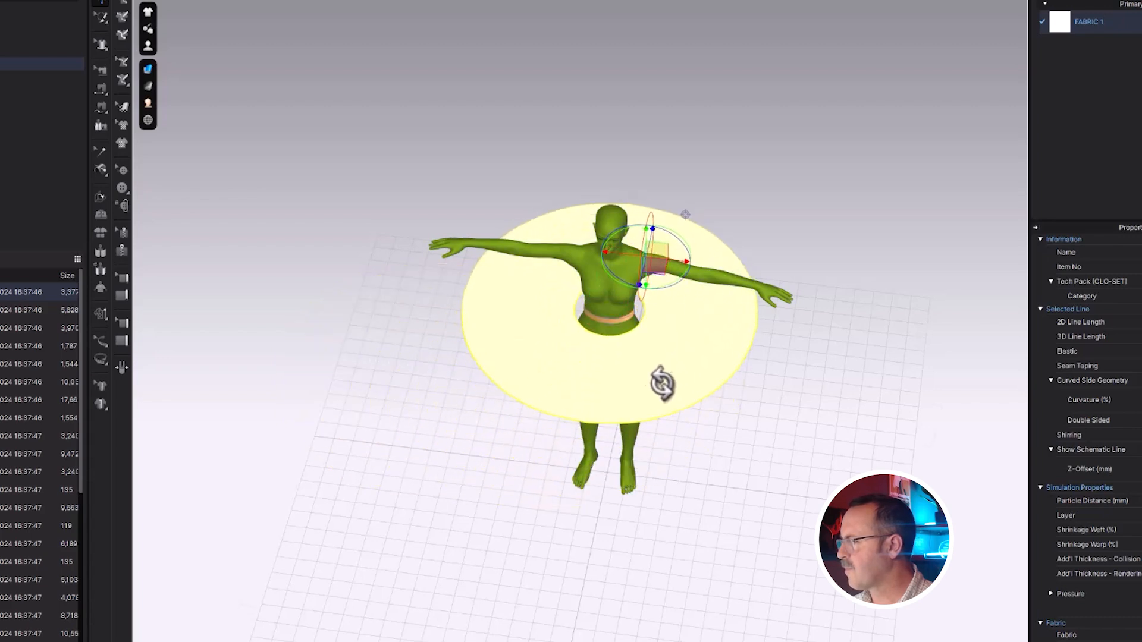
right_drag(662, 384, 641, 369)
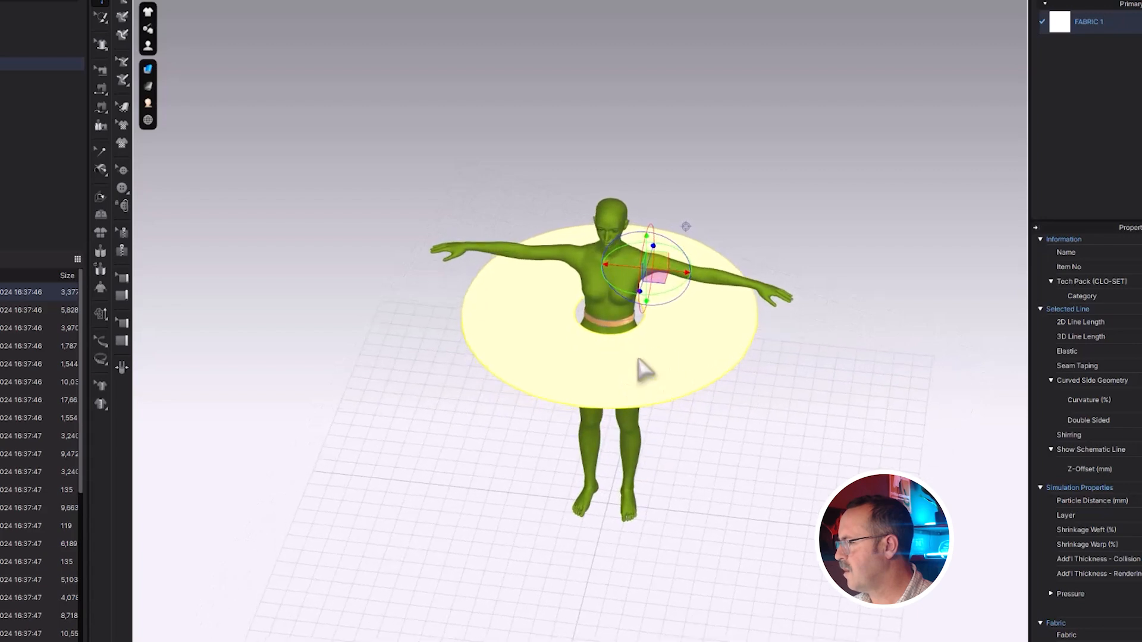
scroll(645, 375, up, 10)
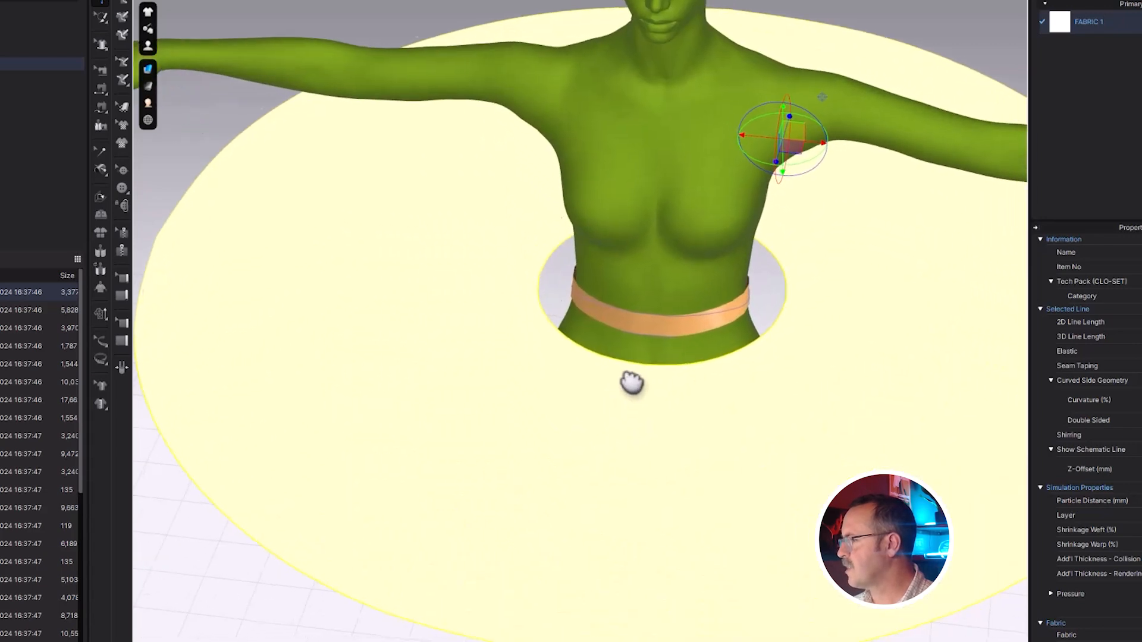
middle_drag(632, 382, 616, 359)
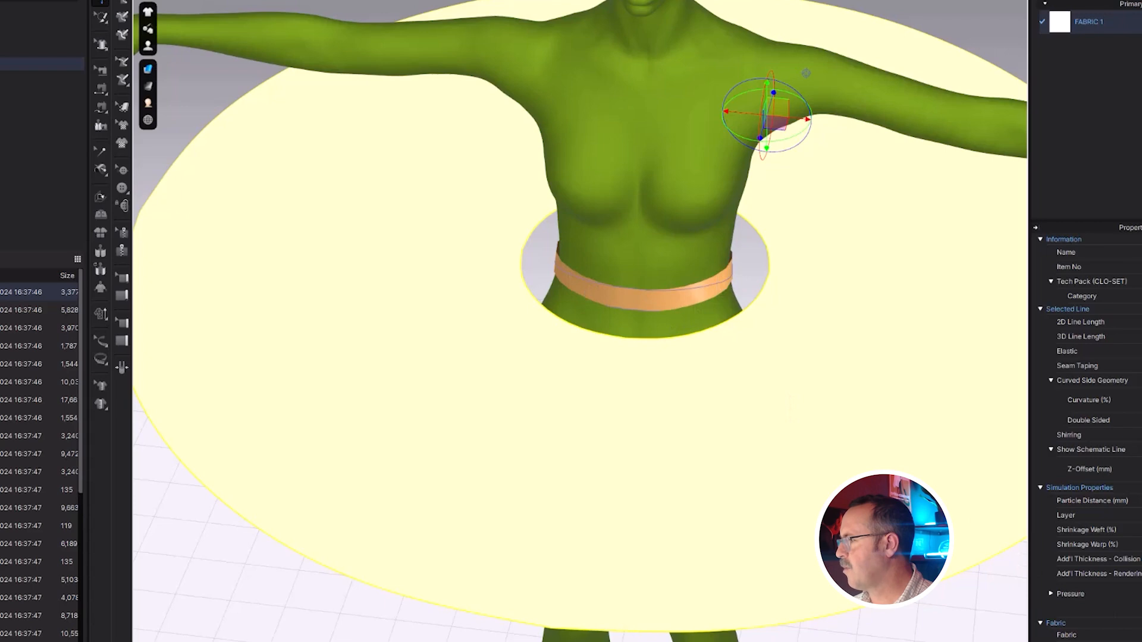
- Convert the upper and lower points of the ring's inner hole to curve points in the 2D pattern
key(F12)
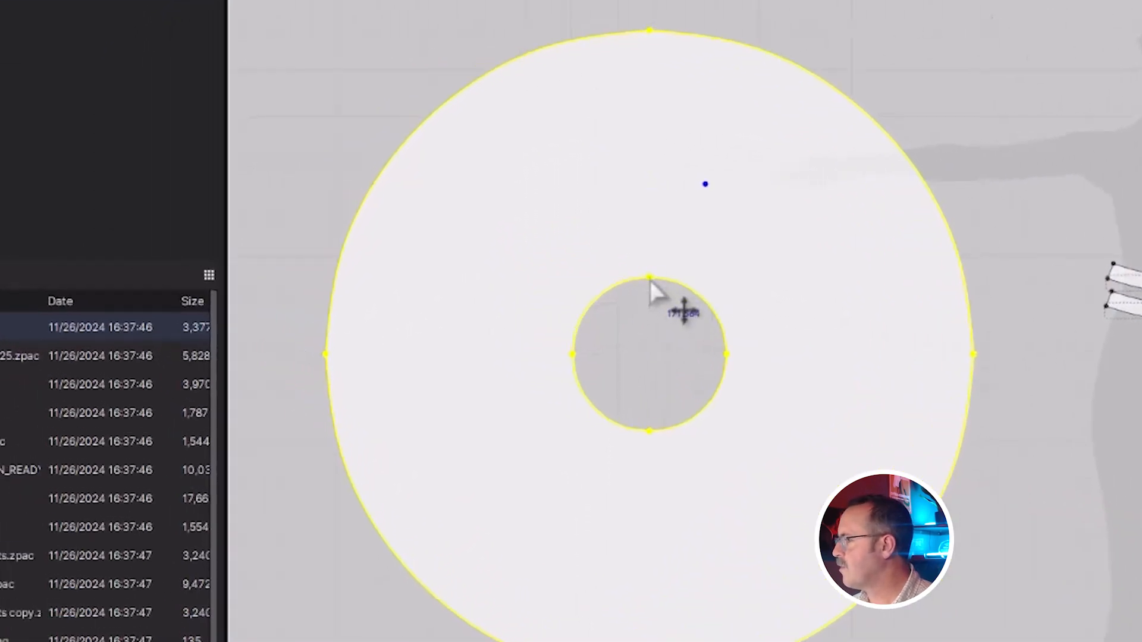
key(z)
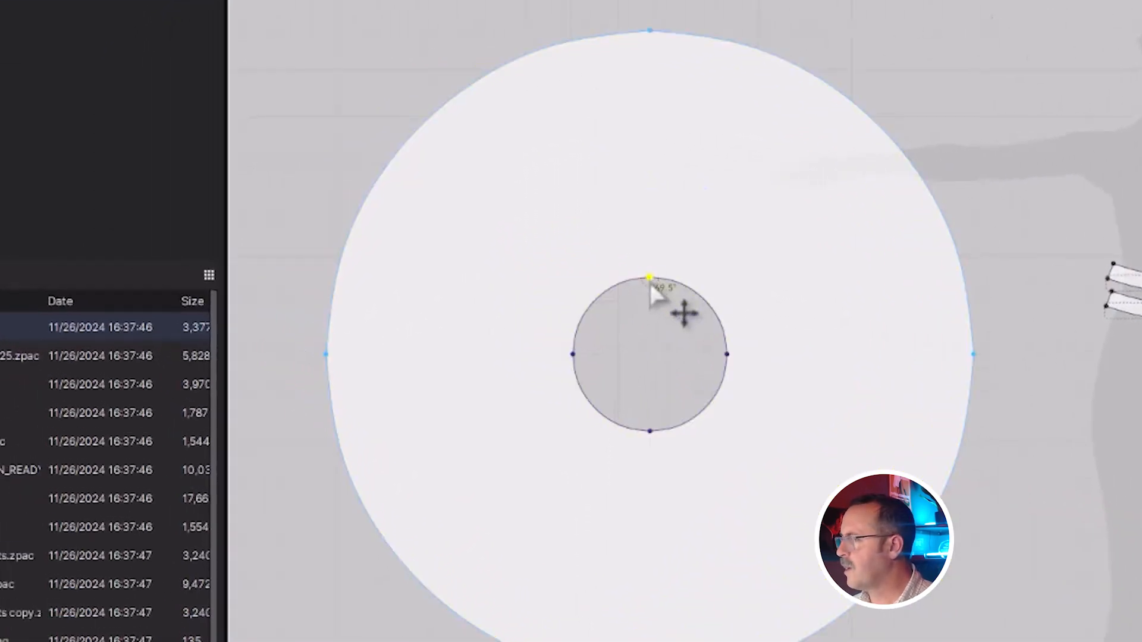
right_click(649, 429)
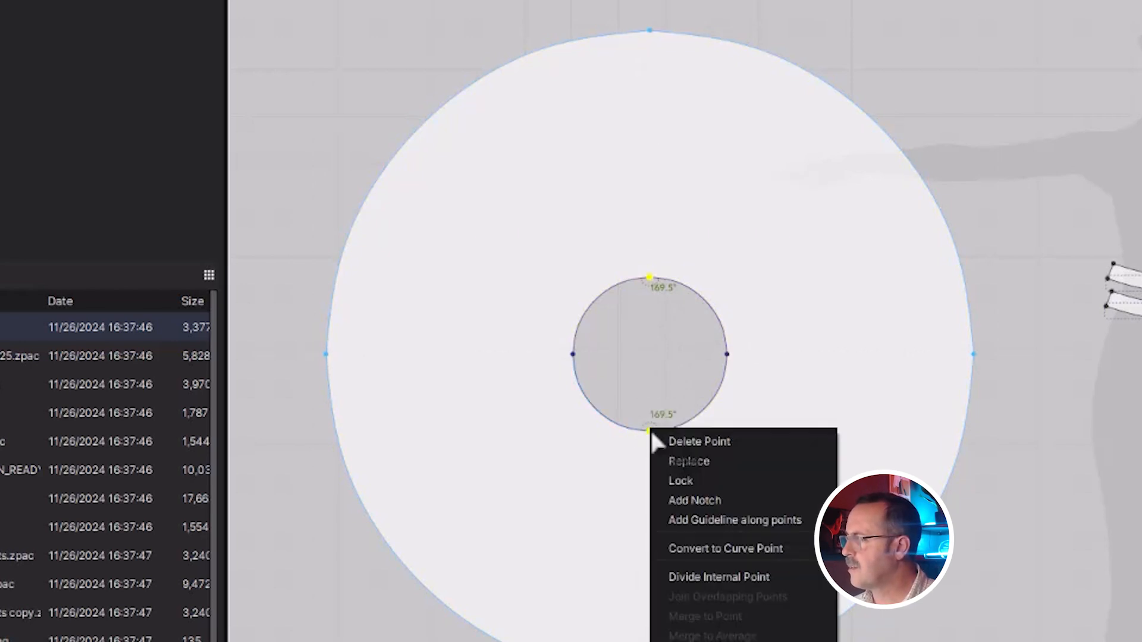
click(725, 548)
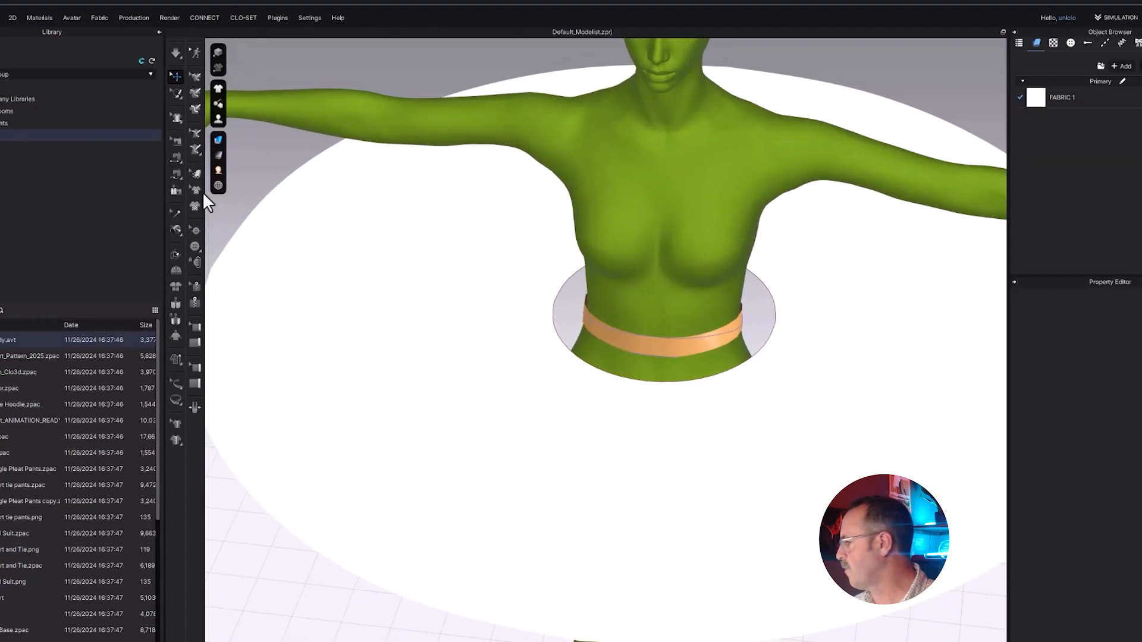
- Sew the two halves of the ring's inner edge to the lower edges of the front and back waistbands
click(175, 159)
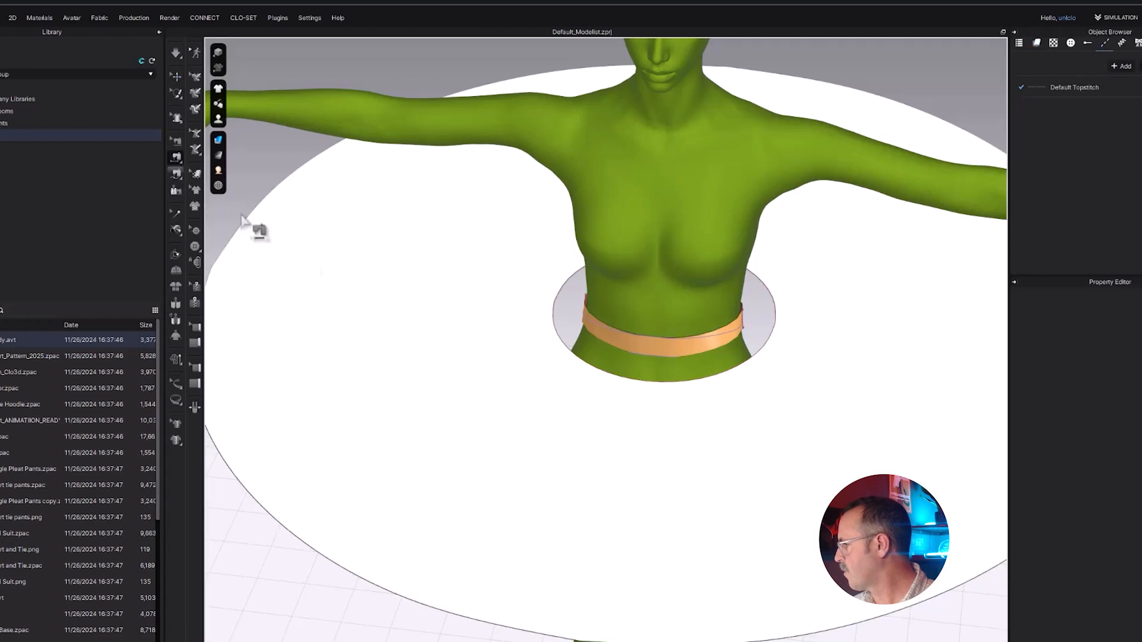
click(605, 344)
right_drag(716, 395, 650, 247)
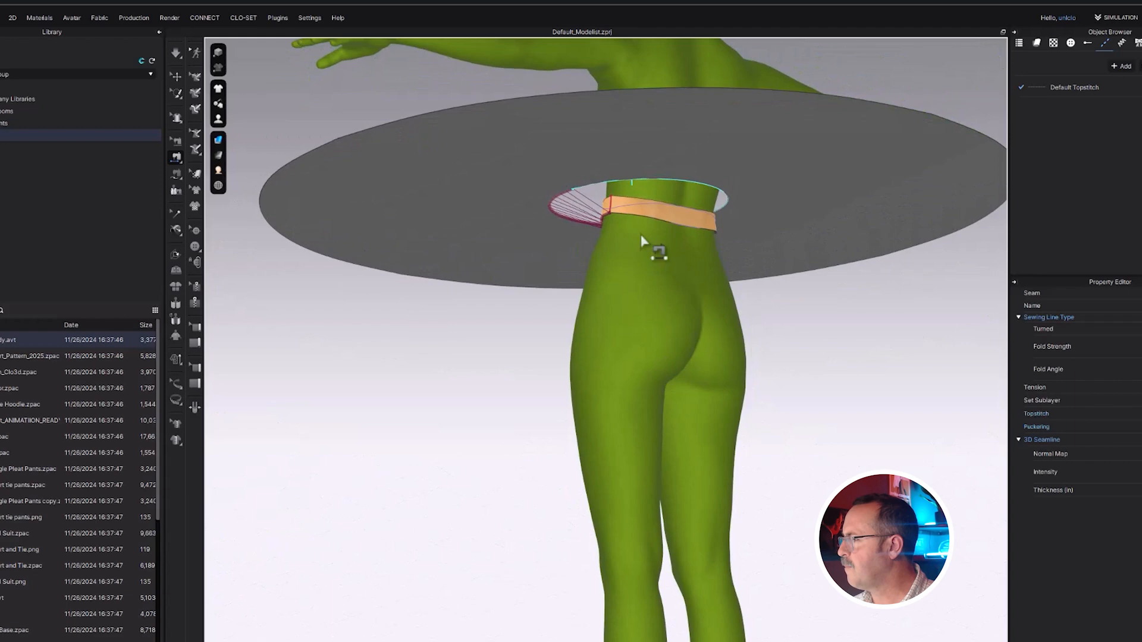
click(665, 180)
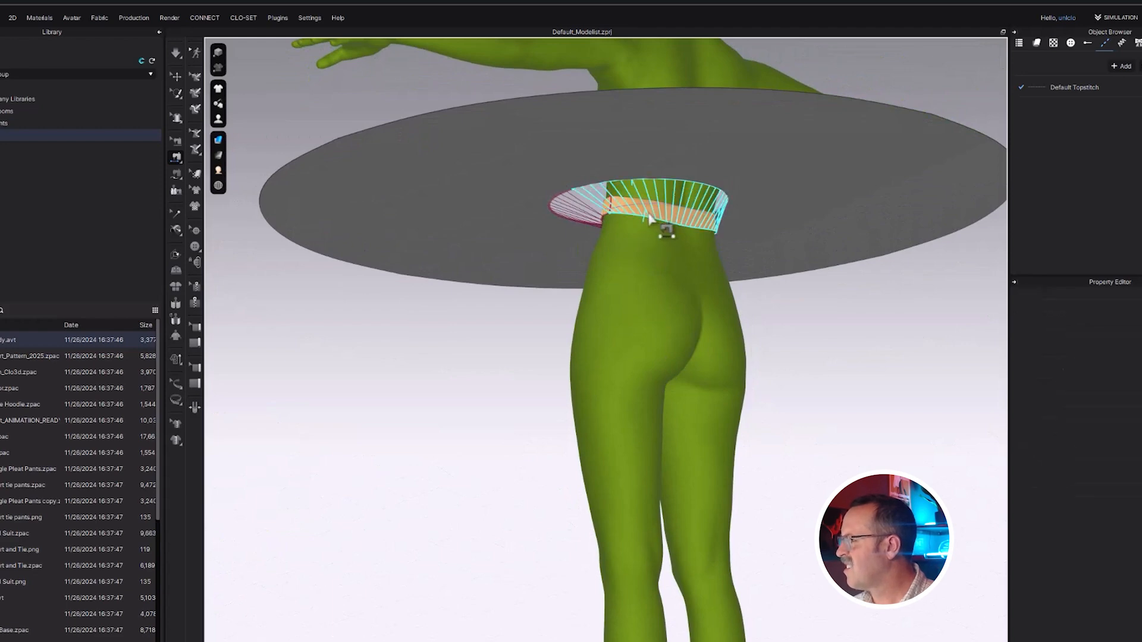
click(636, 219)
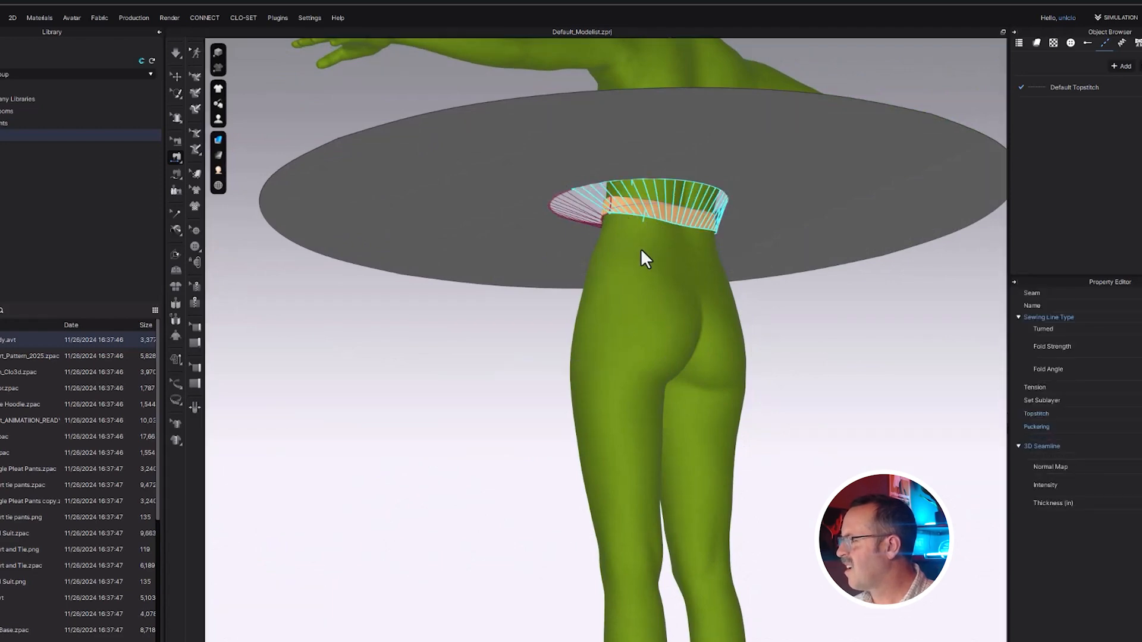
- Simulate the sewn skirt on the avatar to try its drape, and undo the simulation
right_drag(626, 271, 759, 335)
scroll(787, 342, down, 5)
key(space)
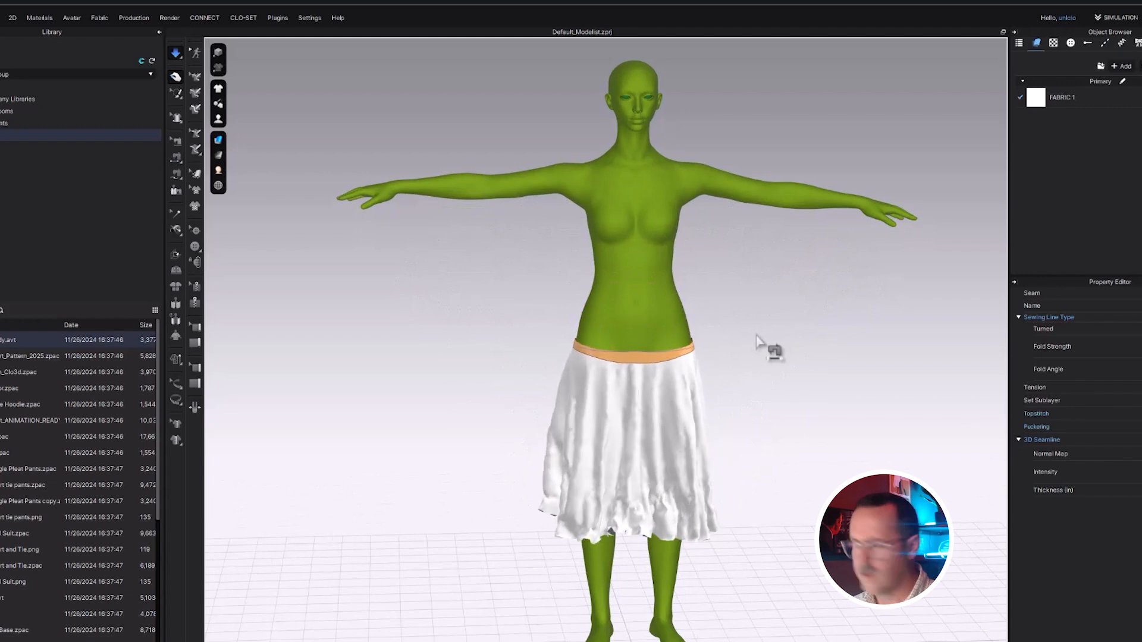
key(ctrl+z)
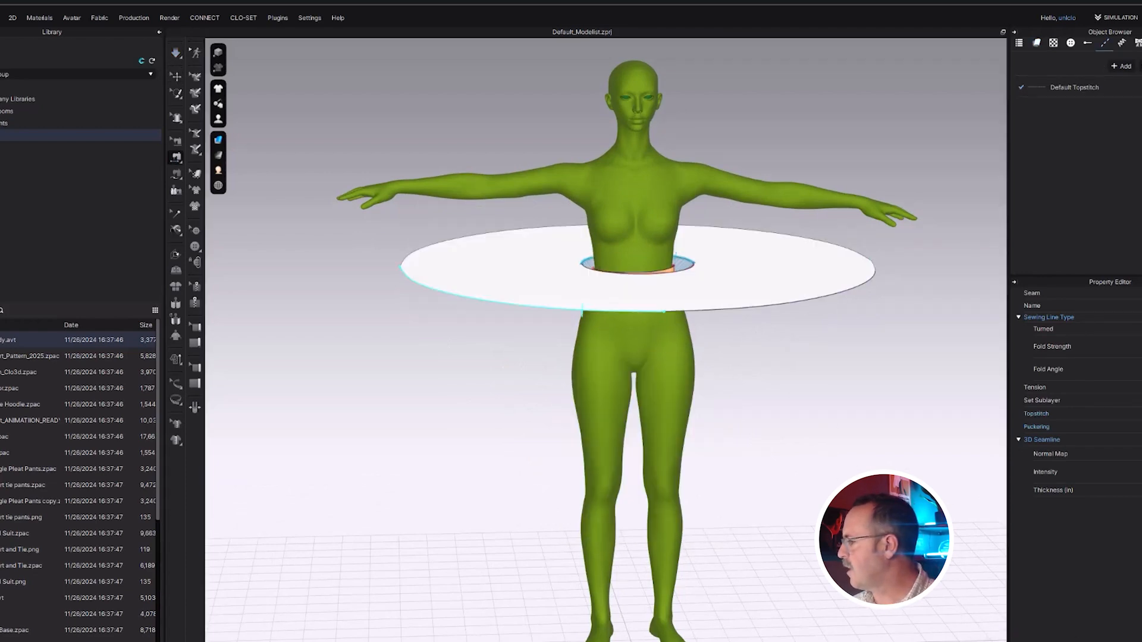
- Select both waistband patterns in 2D and scale them slightly narrower in width together
click(1079, 639)
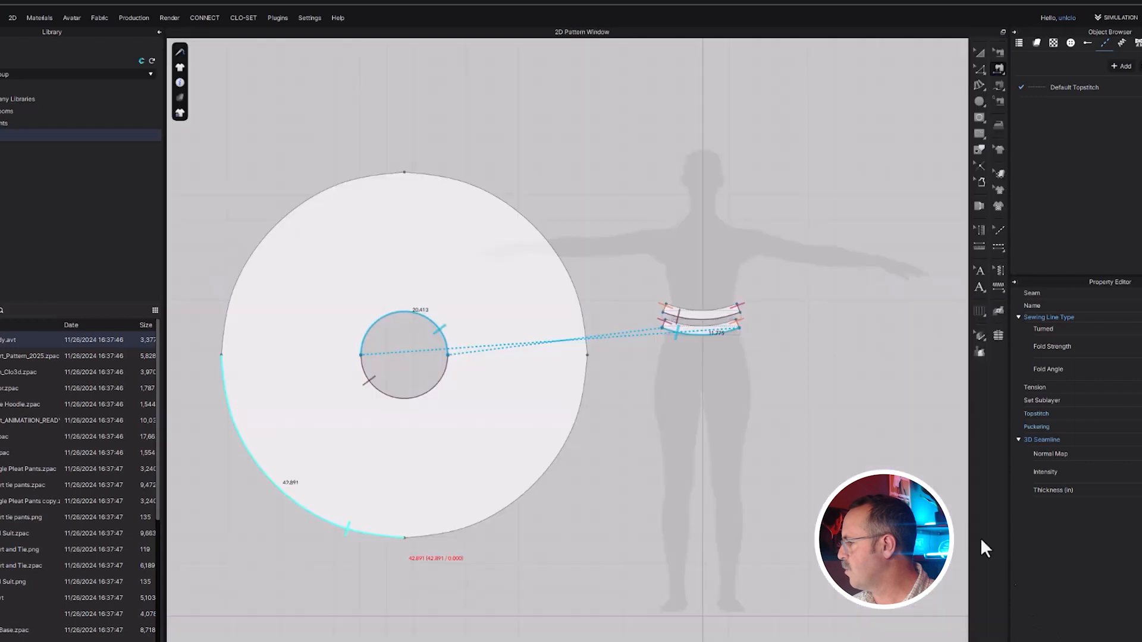
scroll(696, 324, down, 5)
scroll(690, 333, up, 8)
scroll(689, 336, up, 2)
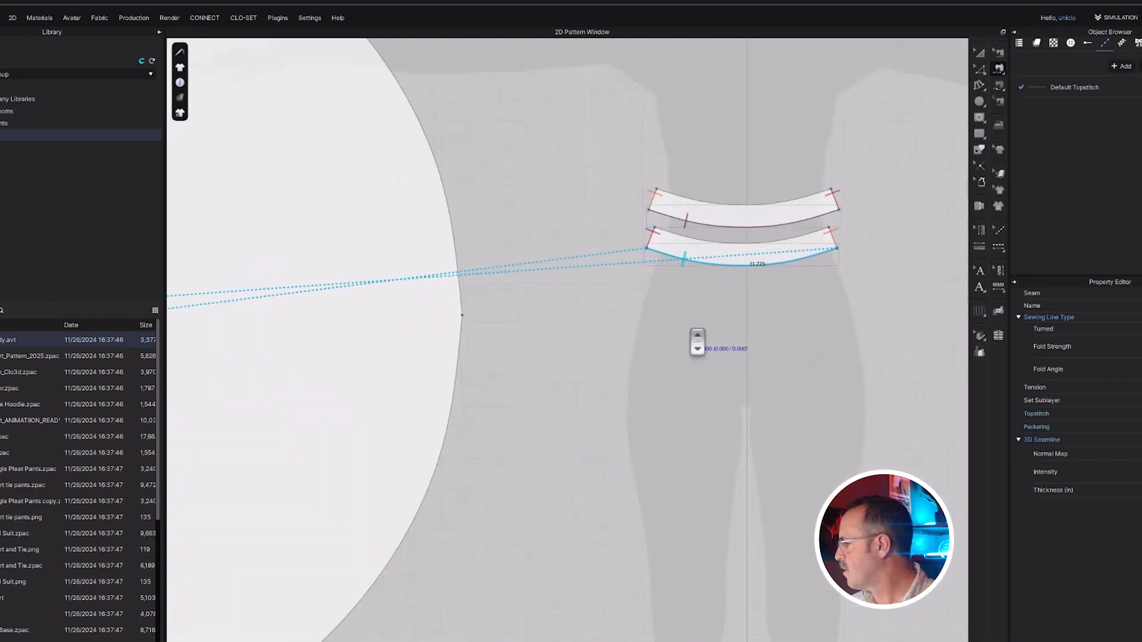
key(a)
click(720, 216)
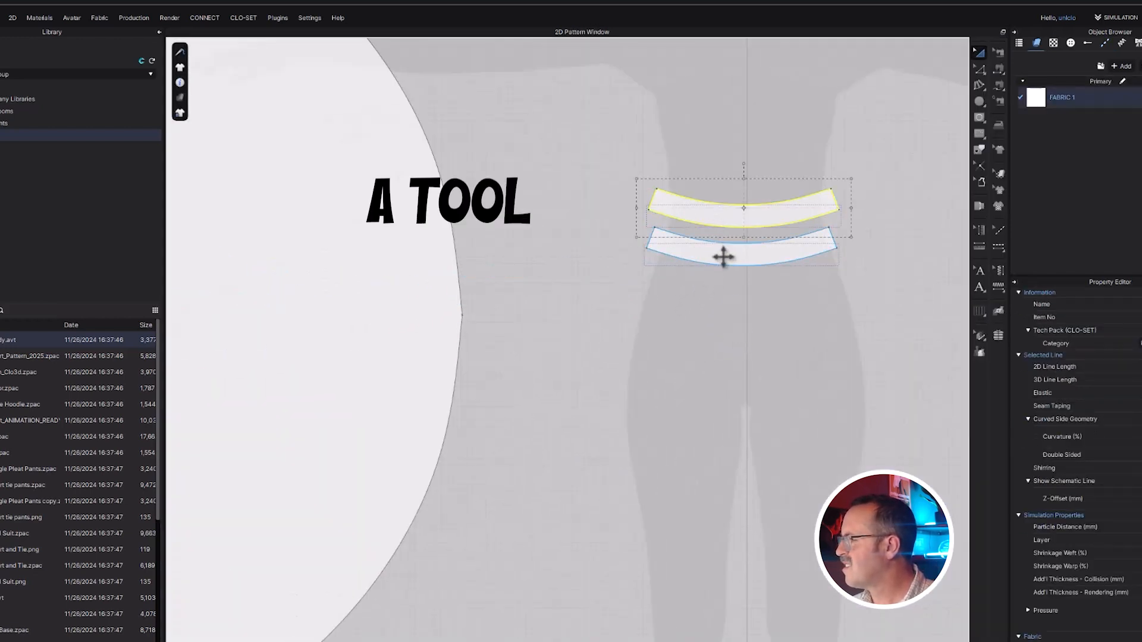
shift+click(716, 255)
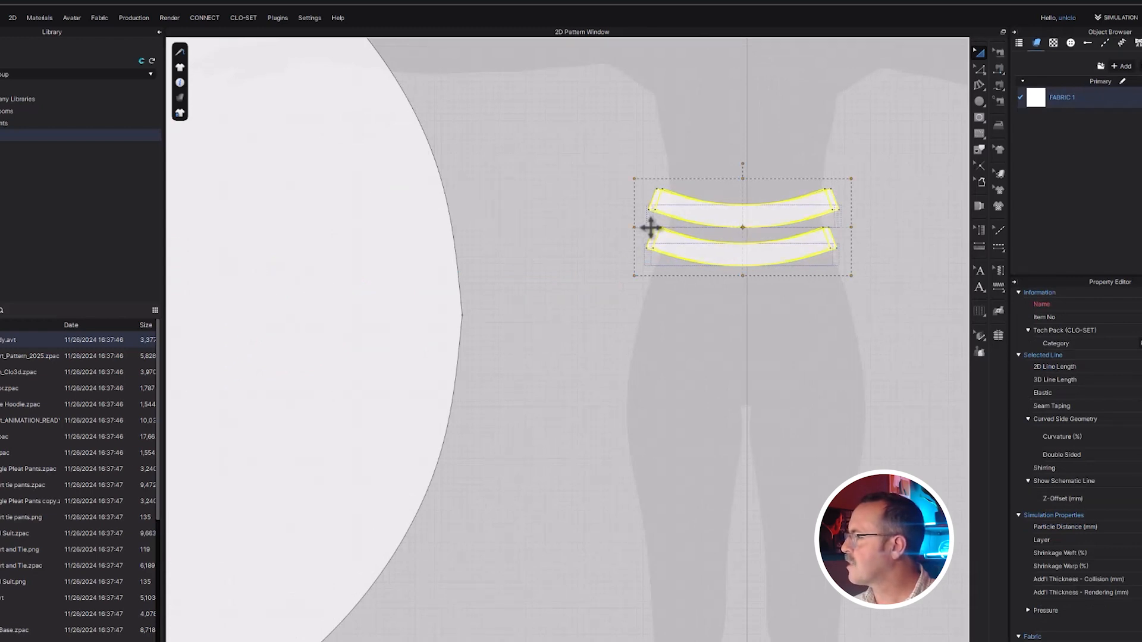
drag(650, 228, 648, 234)
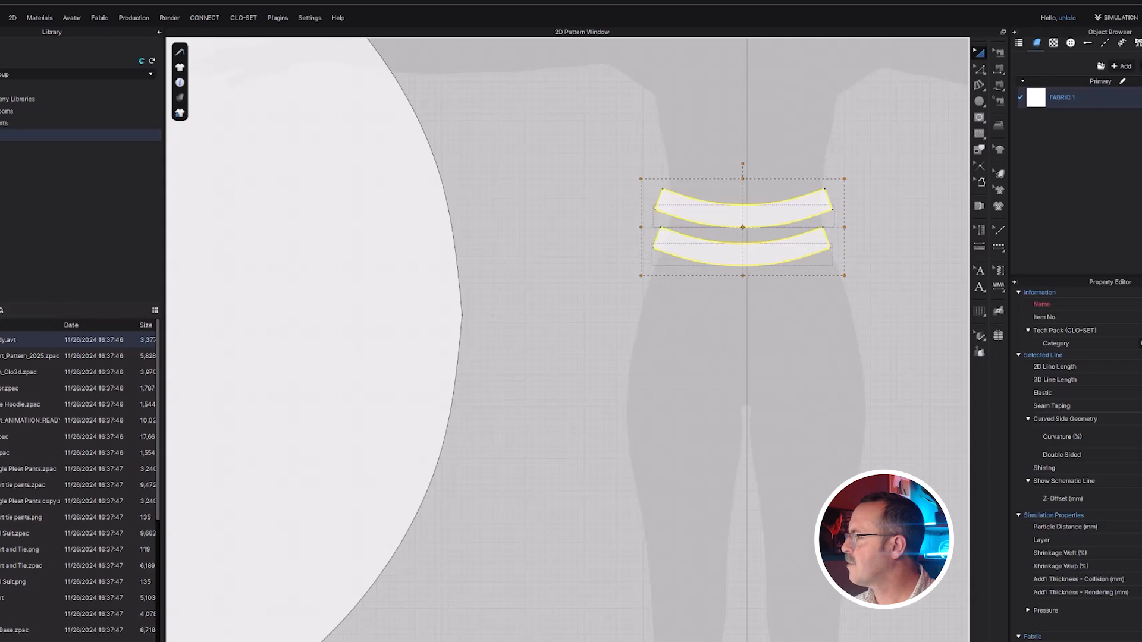
- Simulate the skirt with the narrowed waistbands in 3D and check its drape from the back and front
drag(166, 409, 612, 456)
right_drag(612, 460, 712, 457)
click(713, 457)
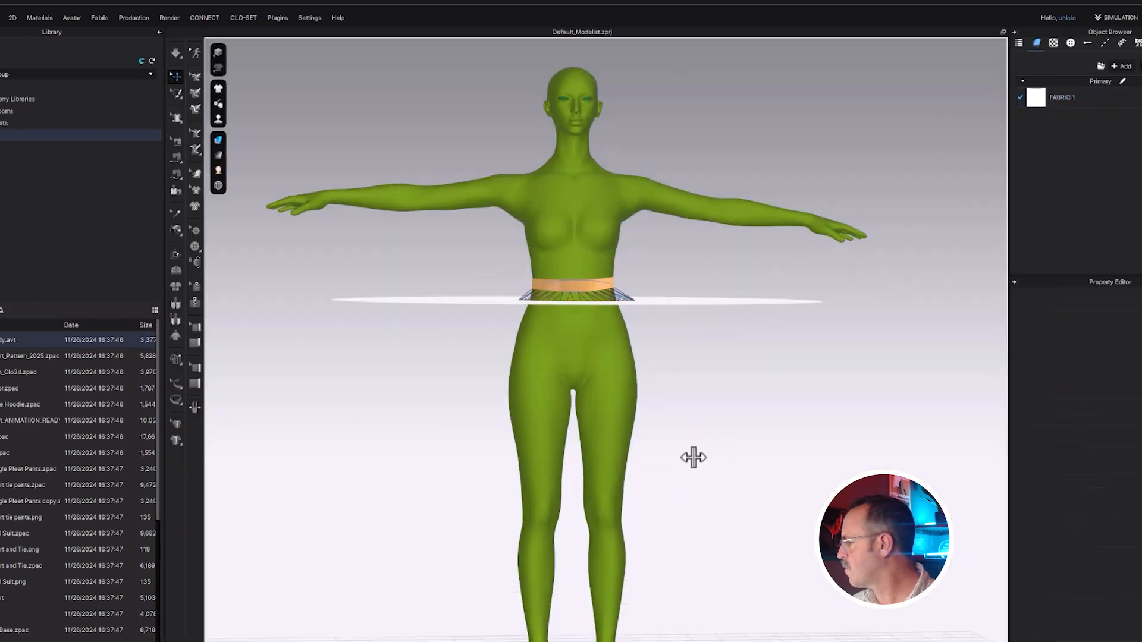
key(space)
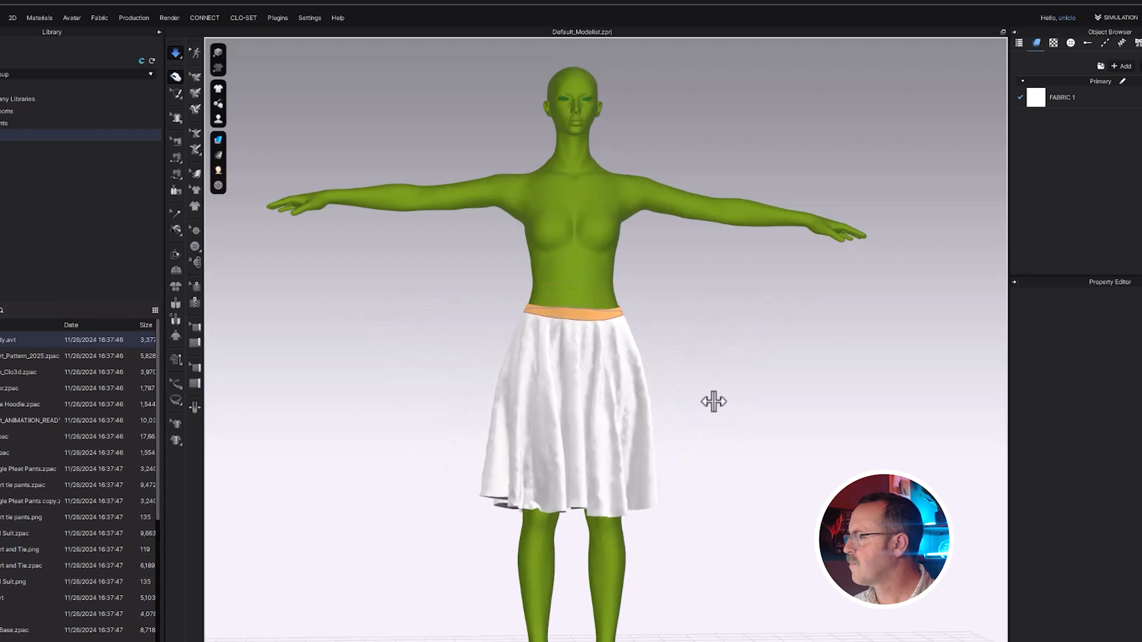
right_drag(713, 401, 530, 400)
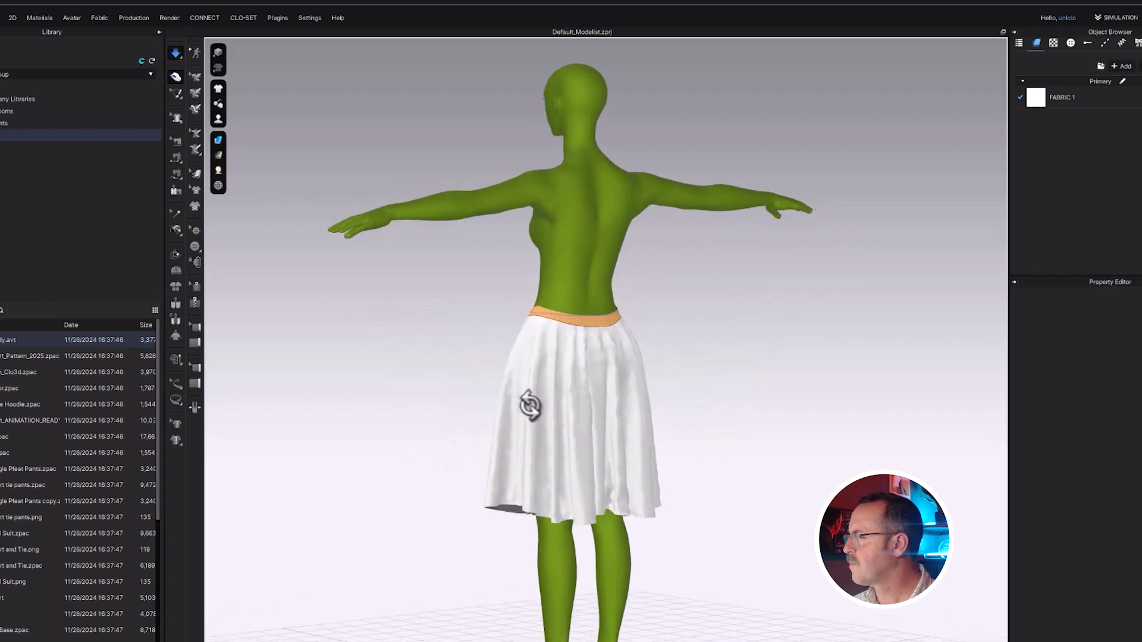
click(570, 315)
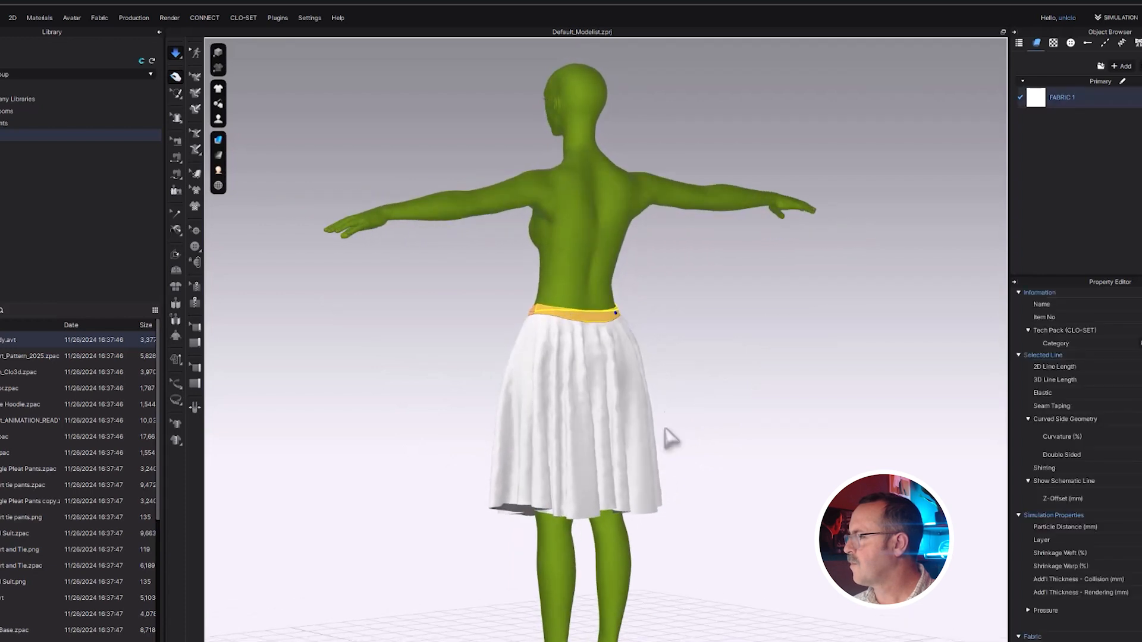
right_drag(671, 439, 840, 426)
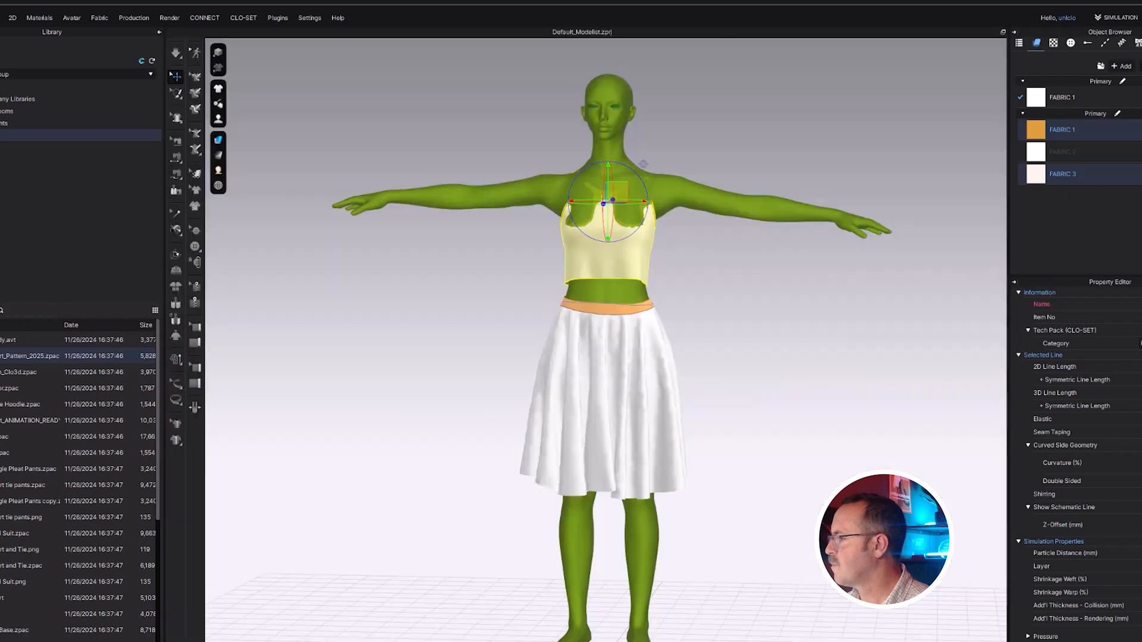
- Raise the loaded tank top until it sits on the avatar's shoulders and simulate it
right_drag(775, 347, 672, 343)
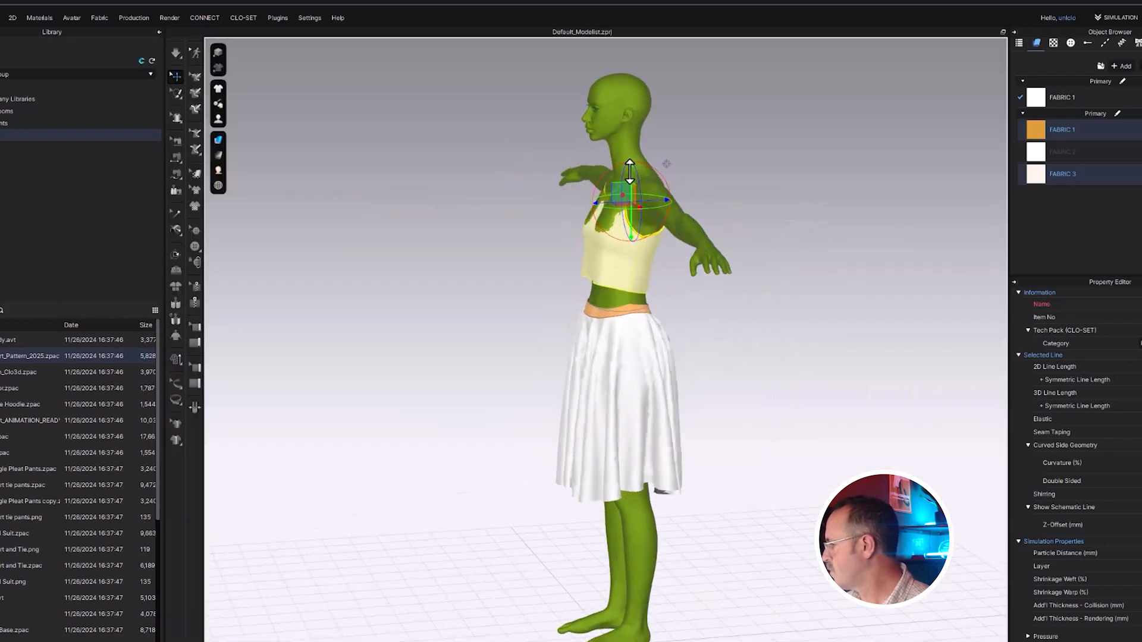
drag(629, 171, 629, 155)
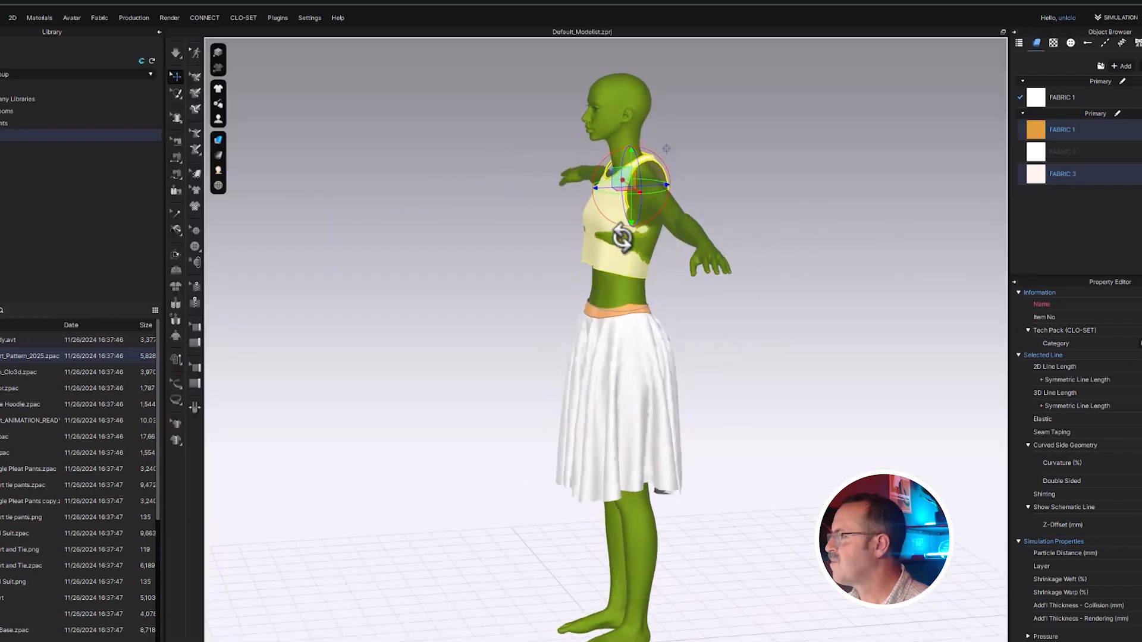
key(space)
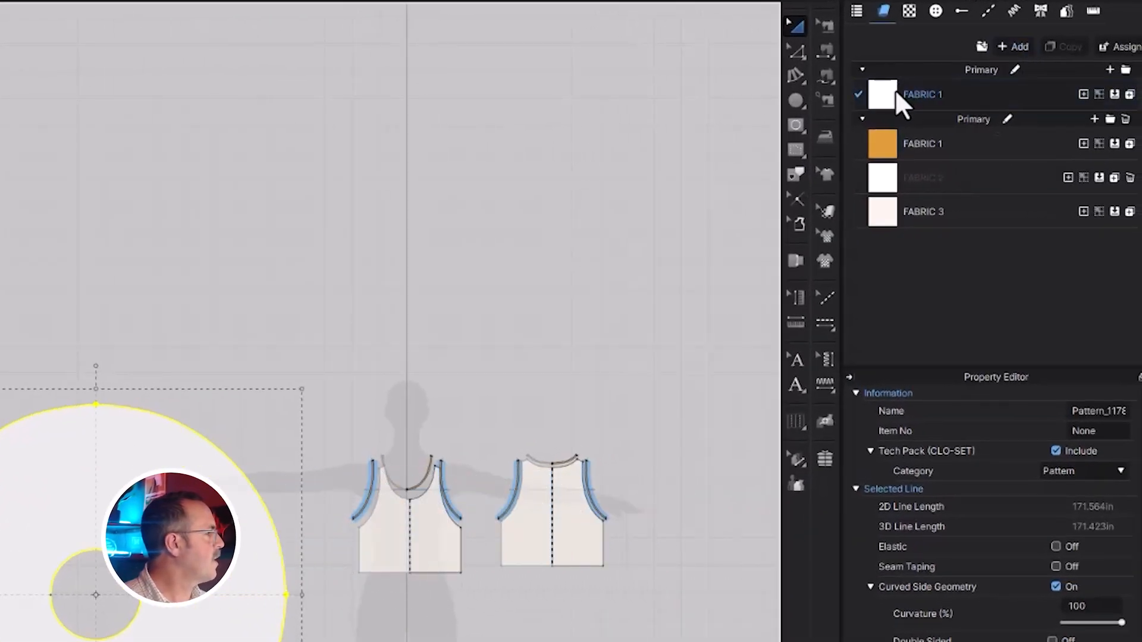
- Set the colour of the skirt's fabric, FABRIC 1 in the first group, to a pale cream, FFFCEF
click(895, 91)
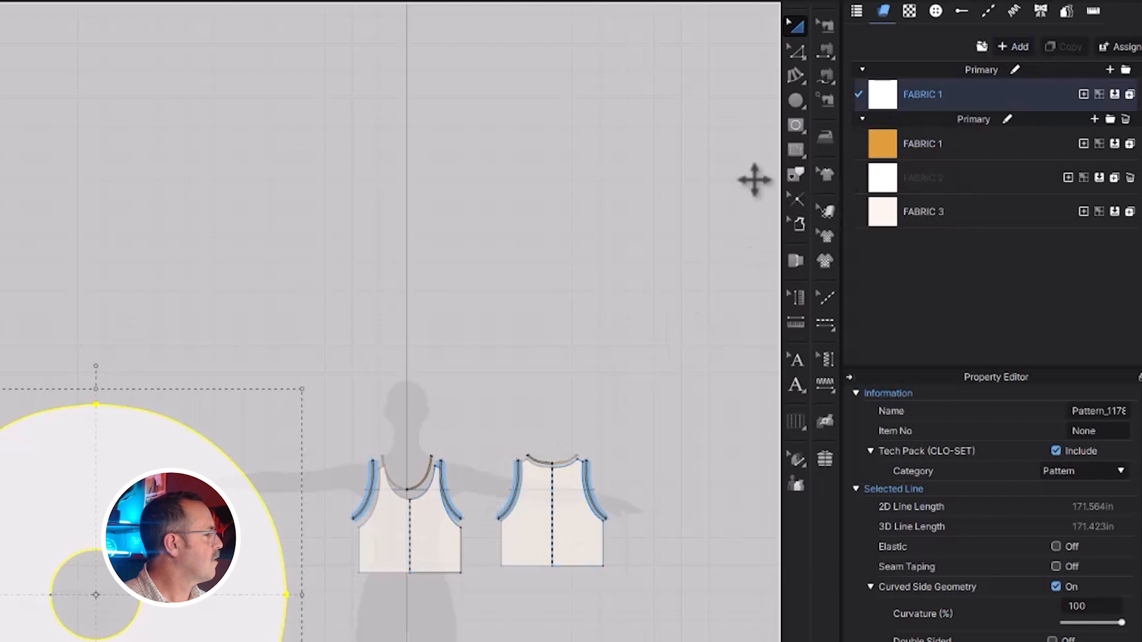
click(884, 95)
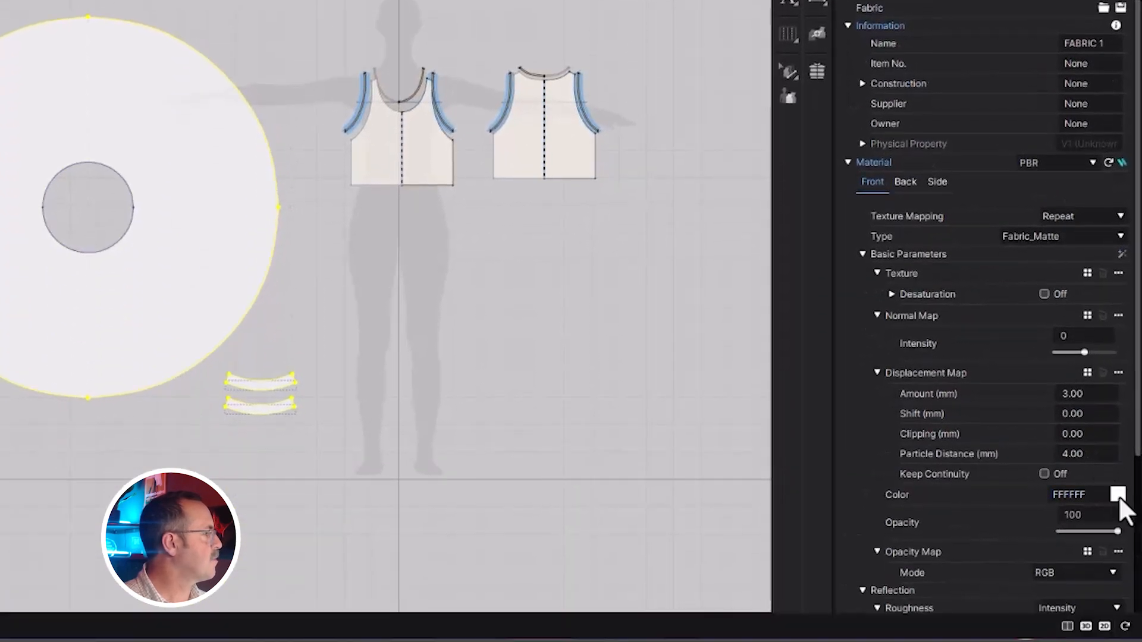
click(1118, 496)
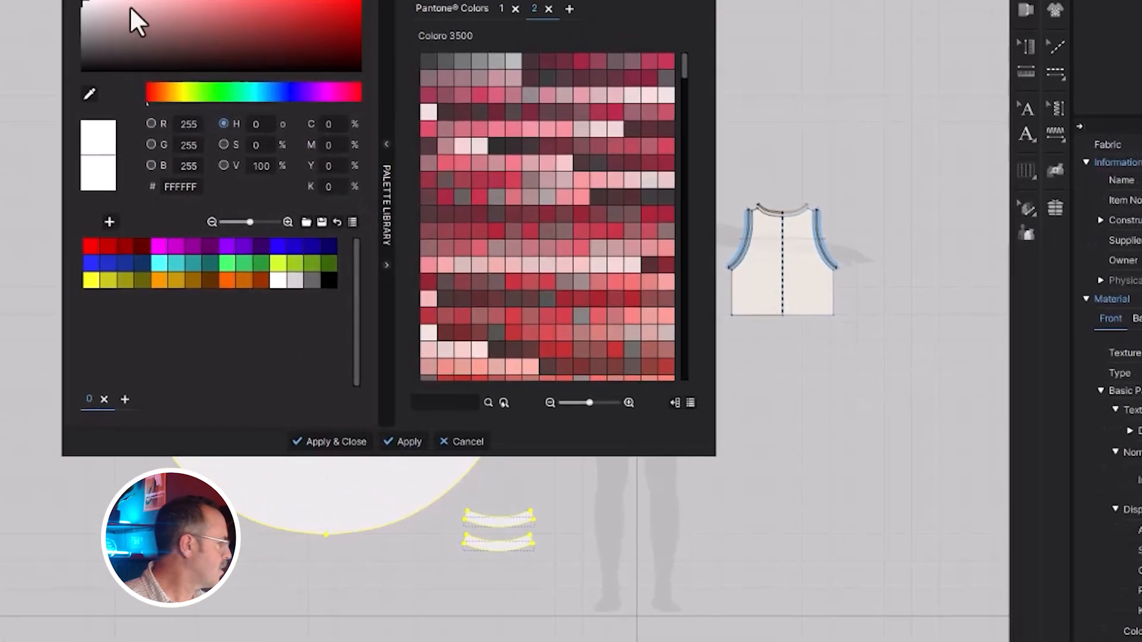
click(266, 90)
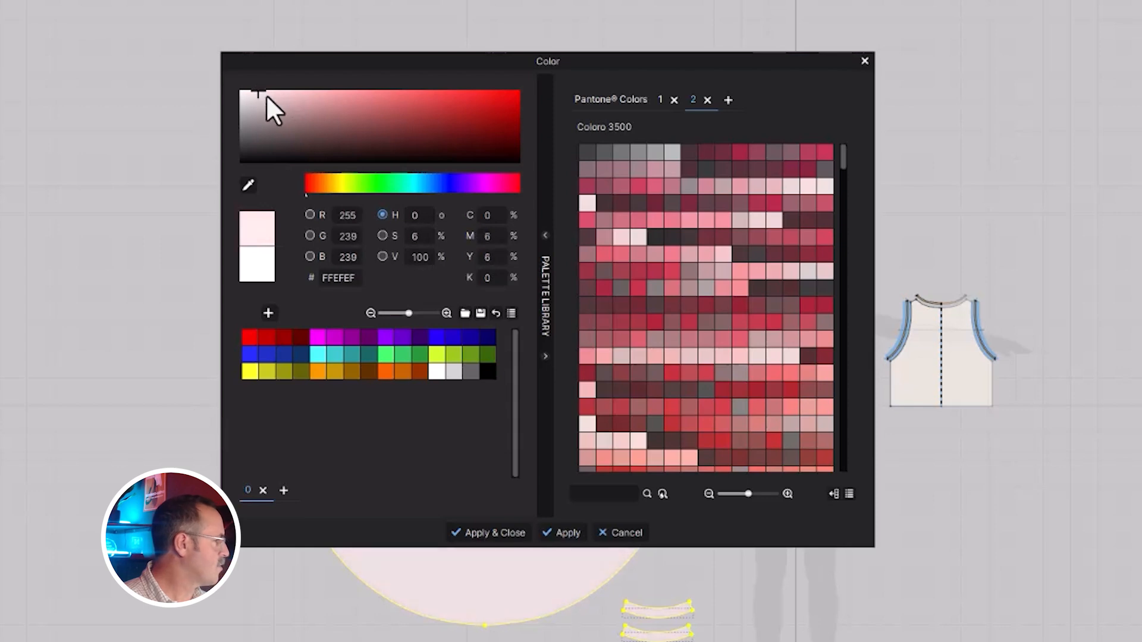
click(333, 175)
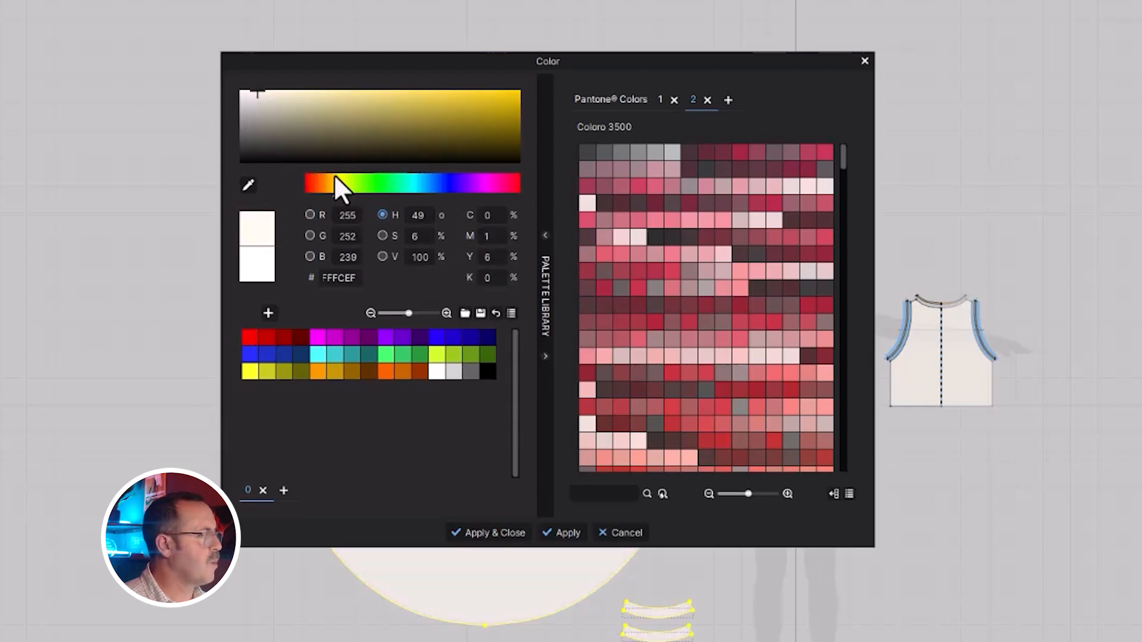
click(487, 532)
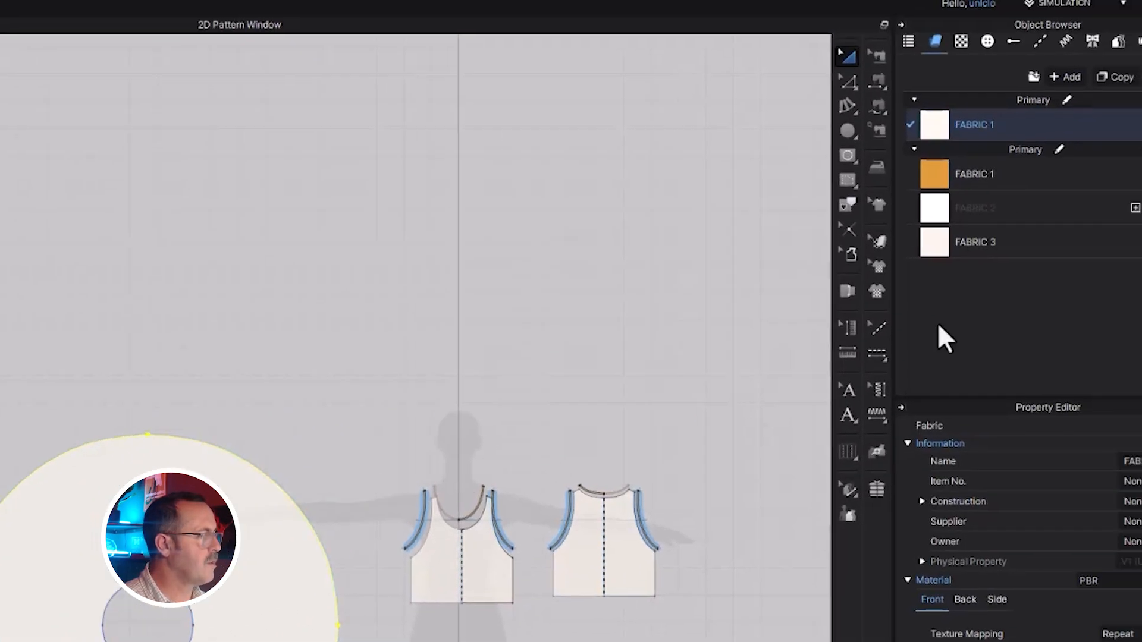
- Add a new fabric to the first fabric group and rename that group's FABRIC 1 as Skirt
click(1005, 111)
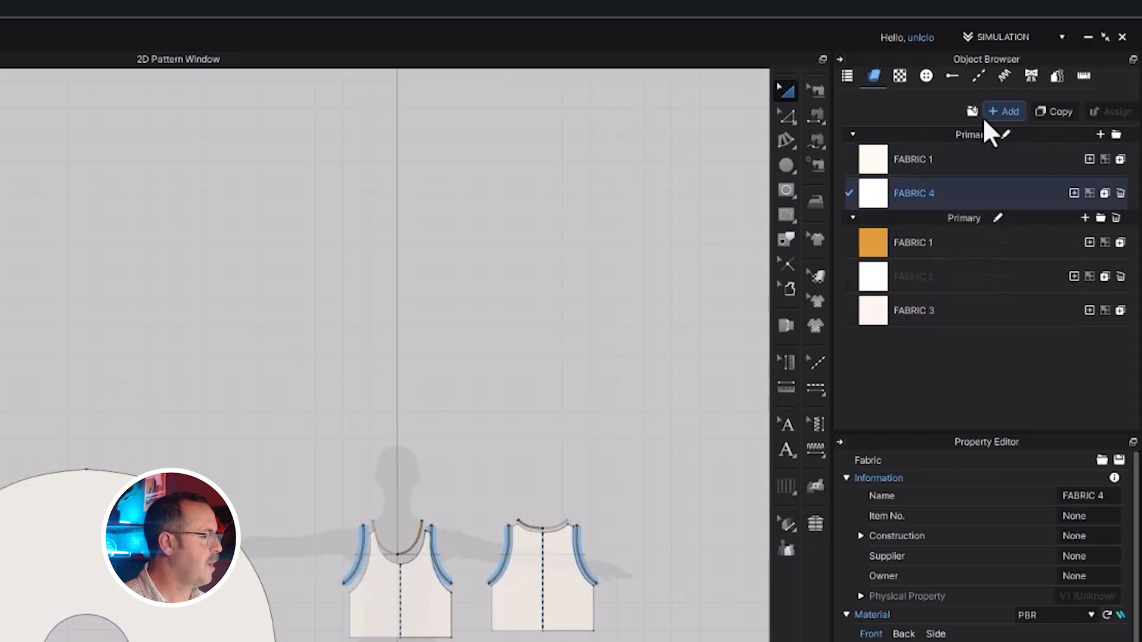
click(929, 161)
double_click(927, 160)
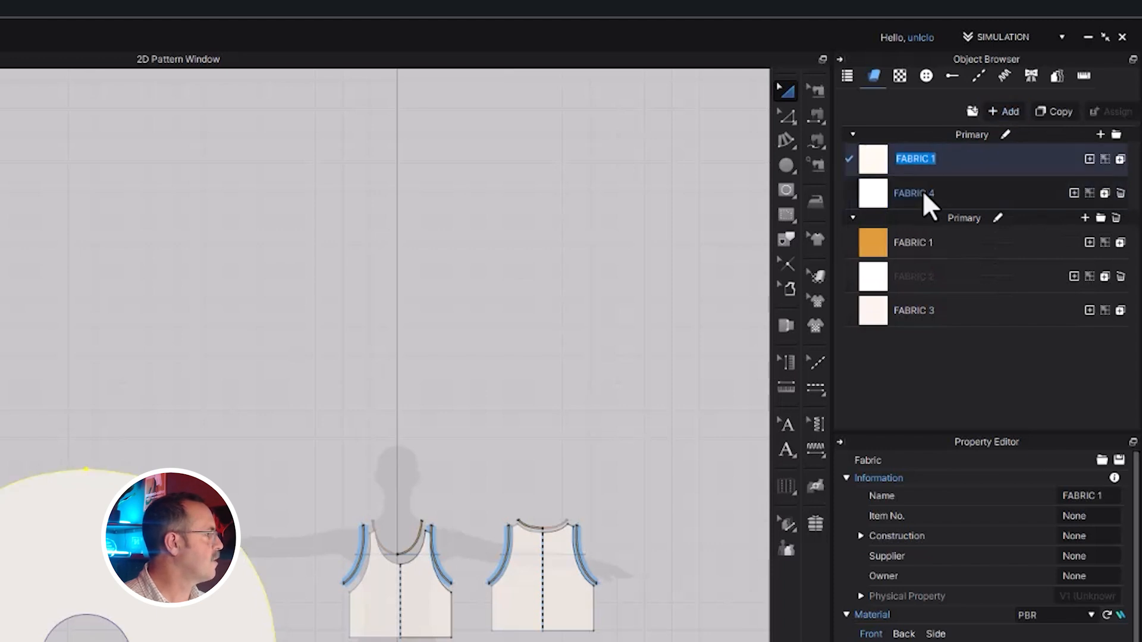
text(Skirt)
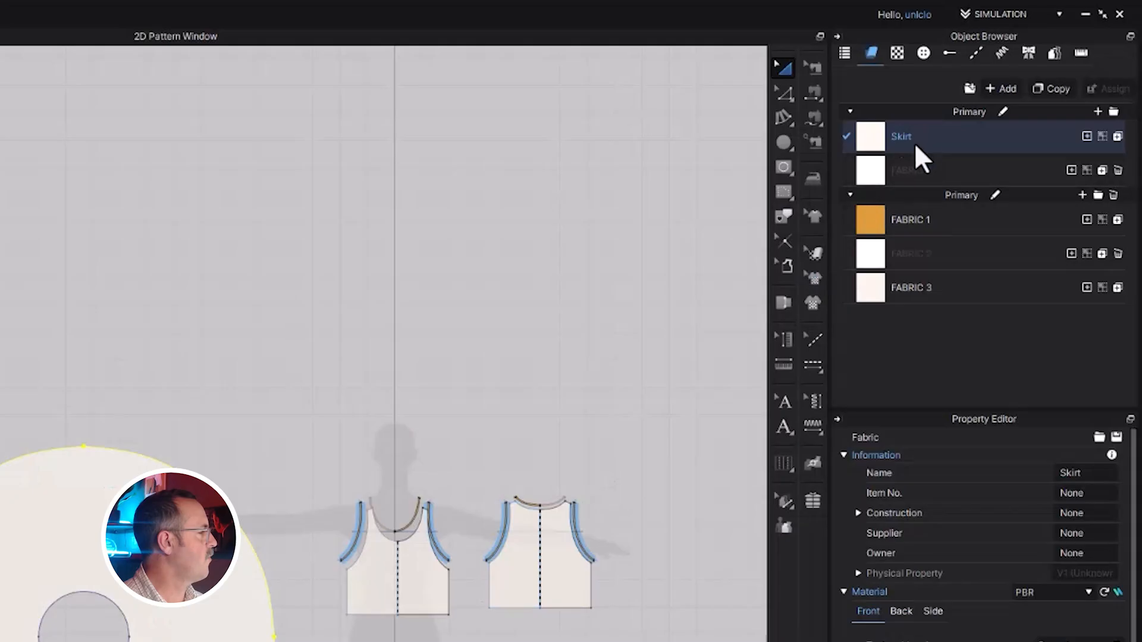
- Add the Radial Print_3 image from the 2024 folder as a new graphic
click(896, 53)
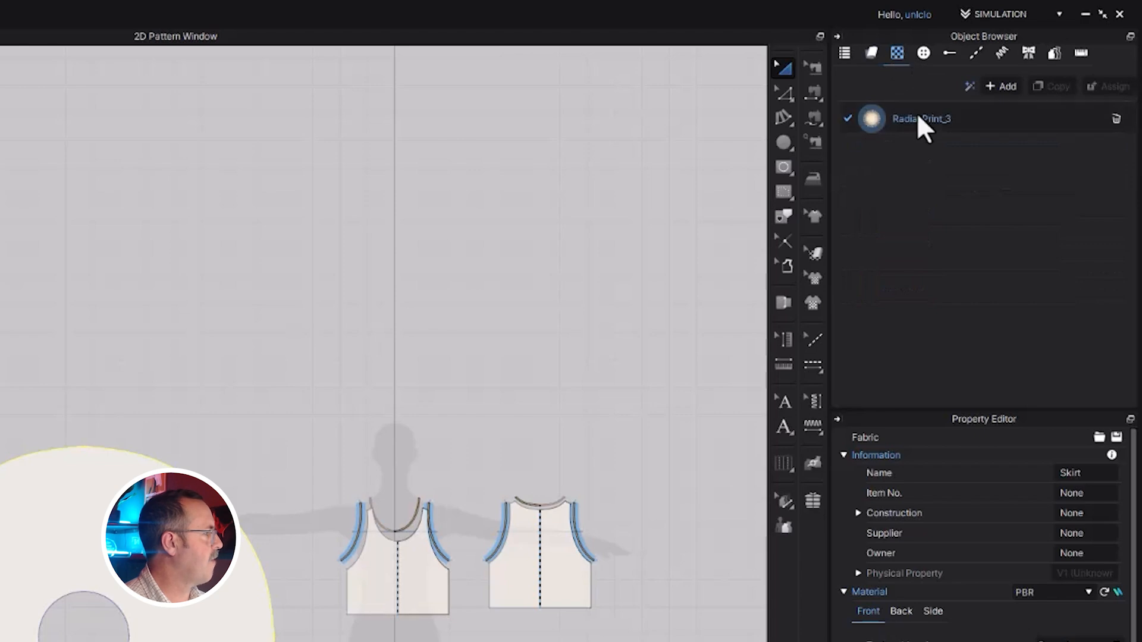
click(998, 85)
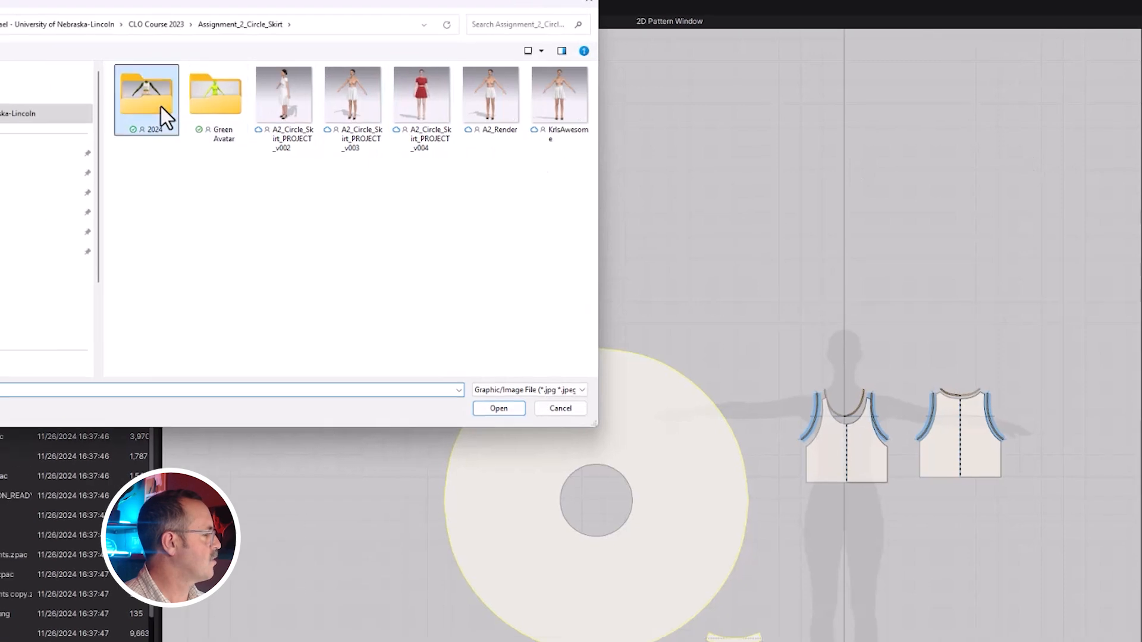
double_click(160, 106)
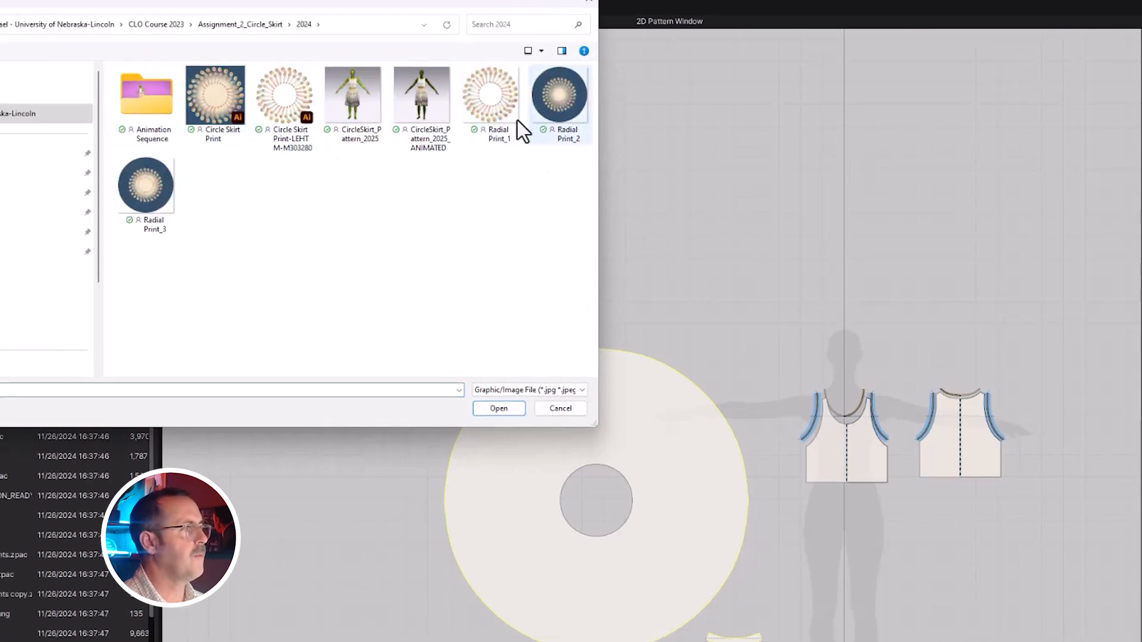
double_click(147, 185)
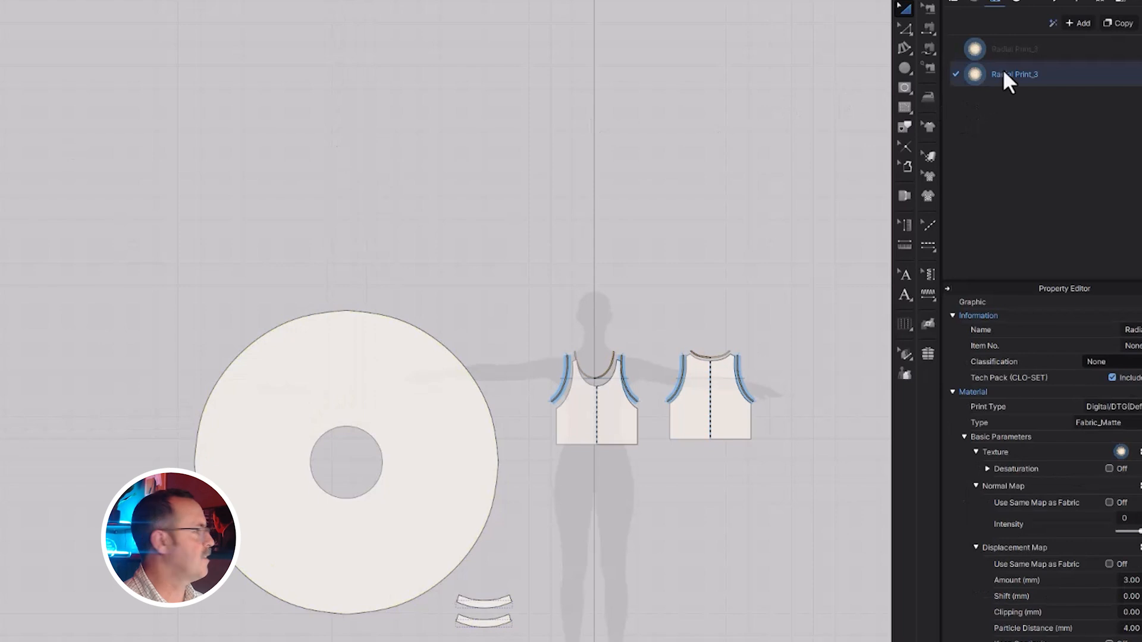
- Place the radial print graphic on the circle skirt pattern and centre it over the waist opening
click(405, 392)
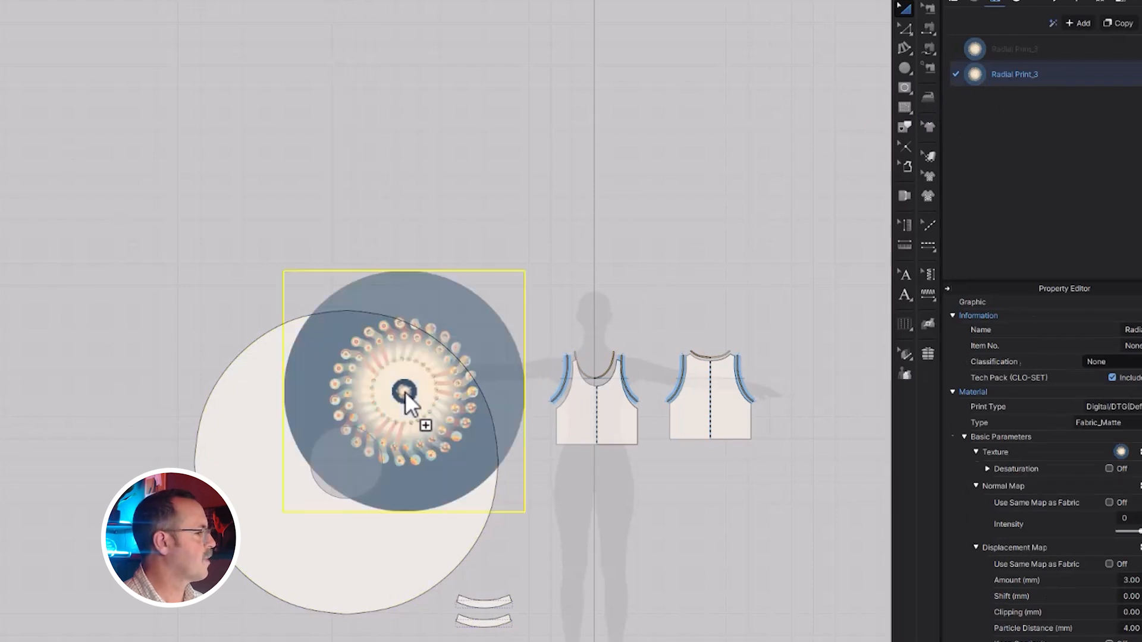
drag(400, 464, 394, 455)
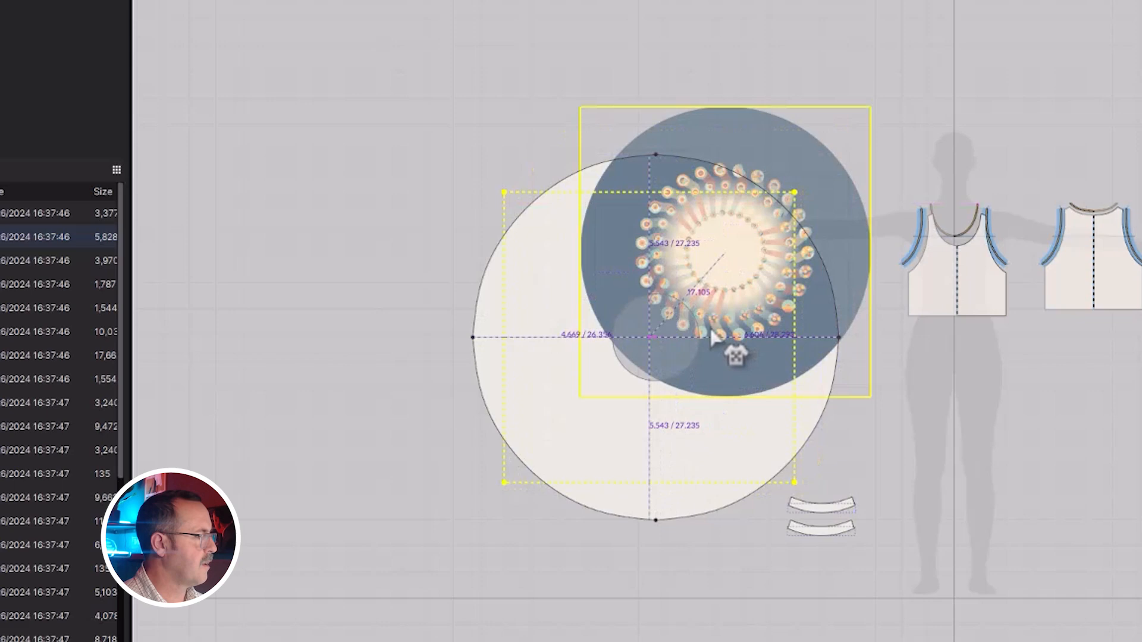
drag(715, 338, 717, 339)
scroll(716, 339, down, 2)
scroll(715, 325, up, 3)
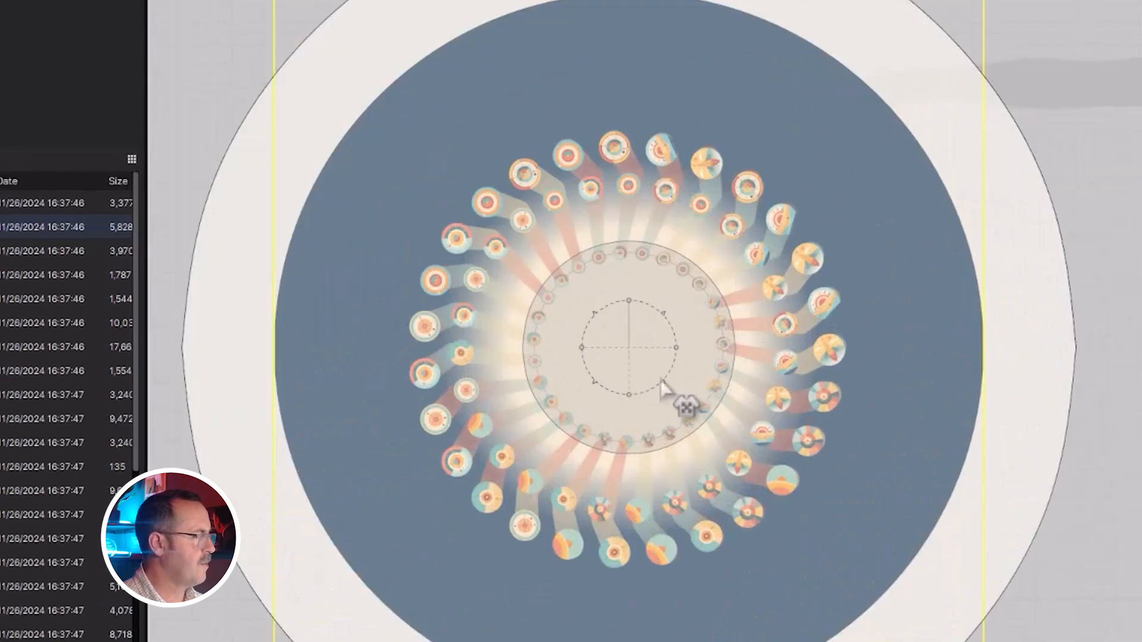
- Enlarge the radial print about its centre until its blue border extends beyond the skirt's hem all around
drag(665, 314, 674, 308)
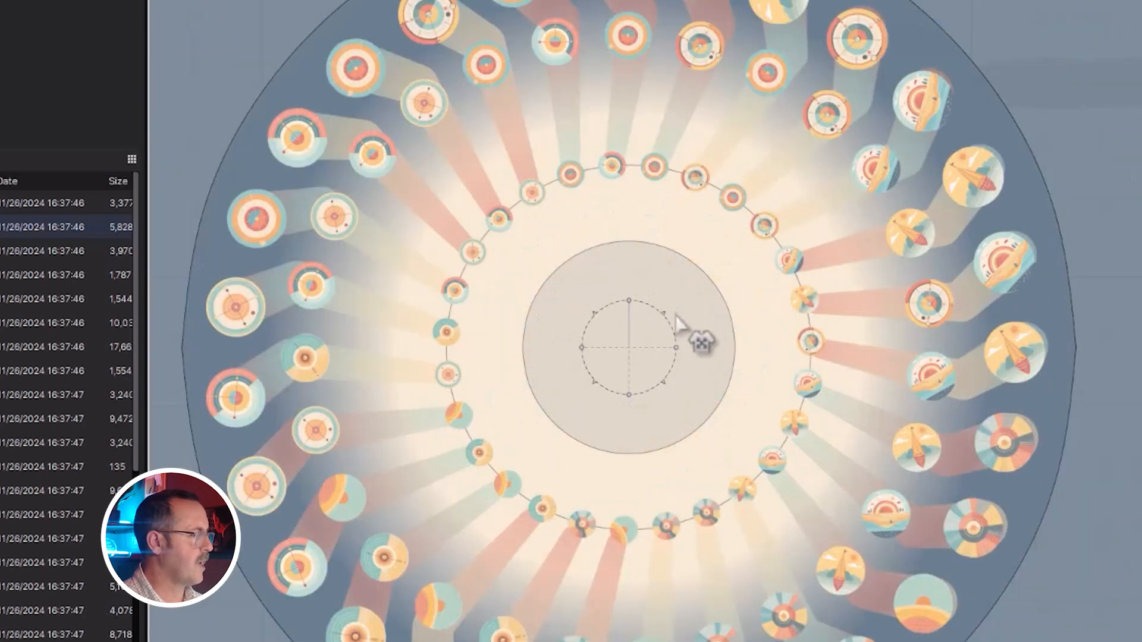
scroll(687, 334, down, 4)
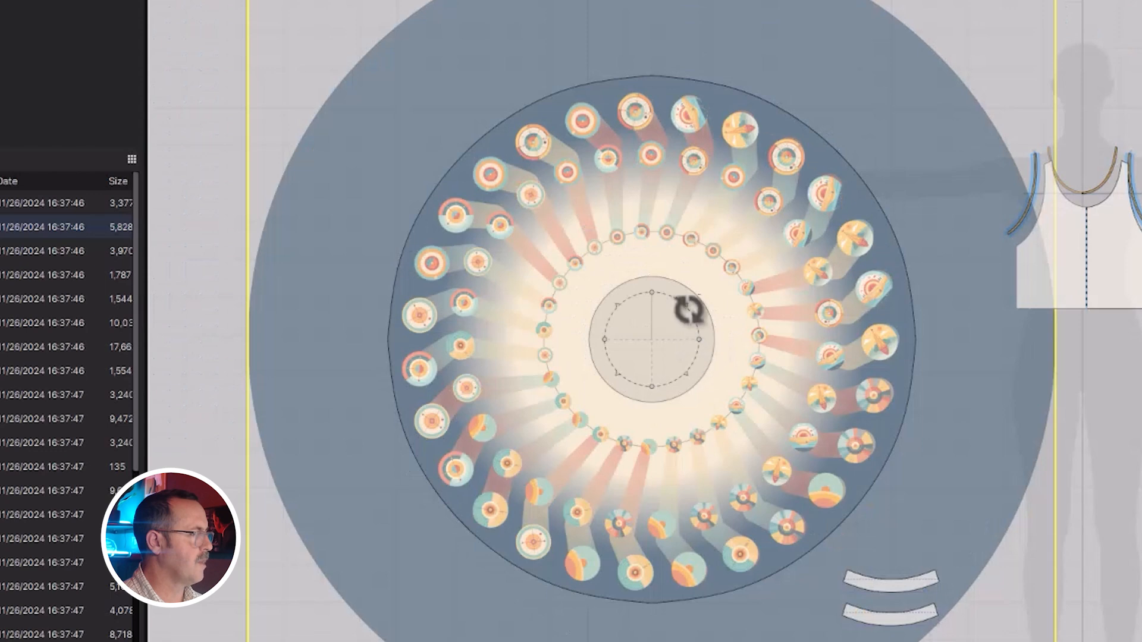
drag(688, 309, 686, 312)
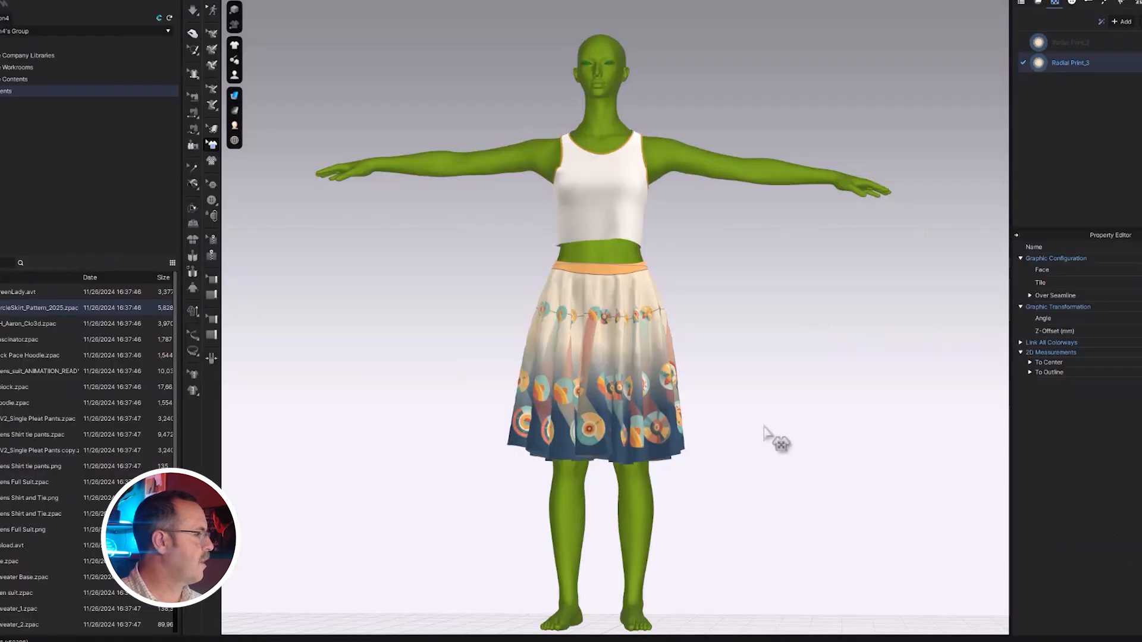
- Simulate the printed skirt on the avatar and view the print's drape from an angle
key(space)
right_drag(760, 424, 737, 430)
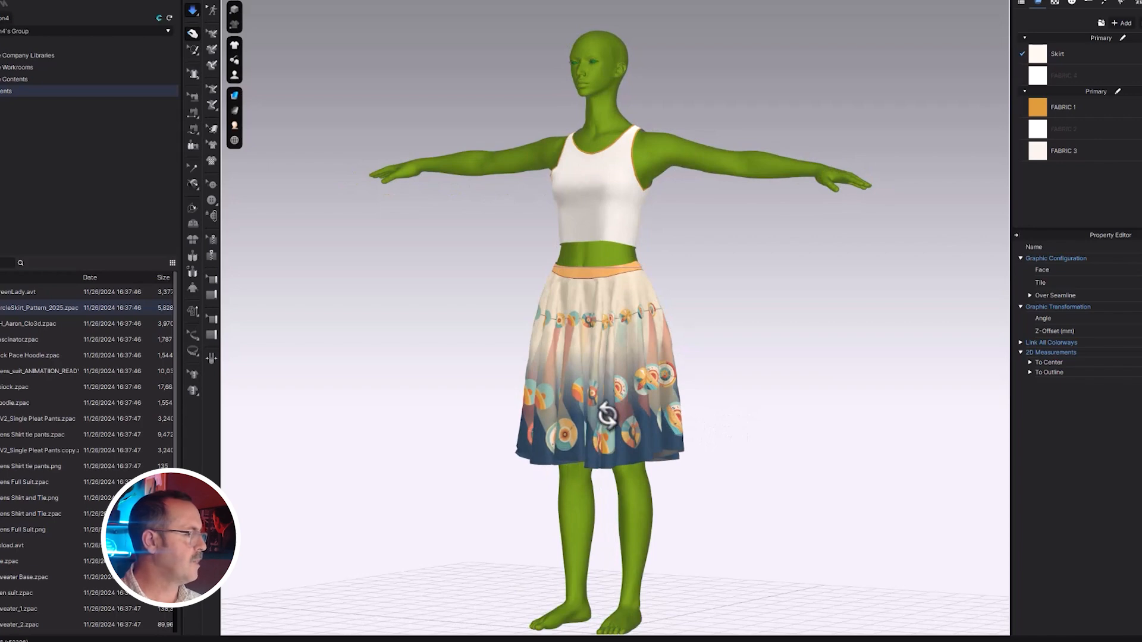
key(space)
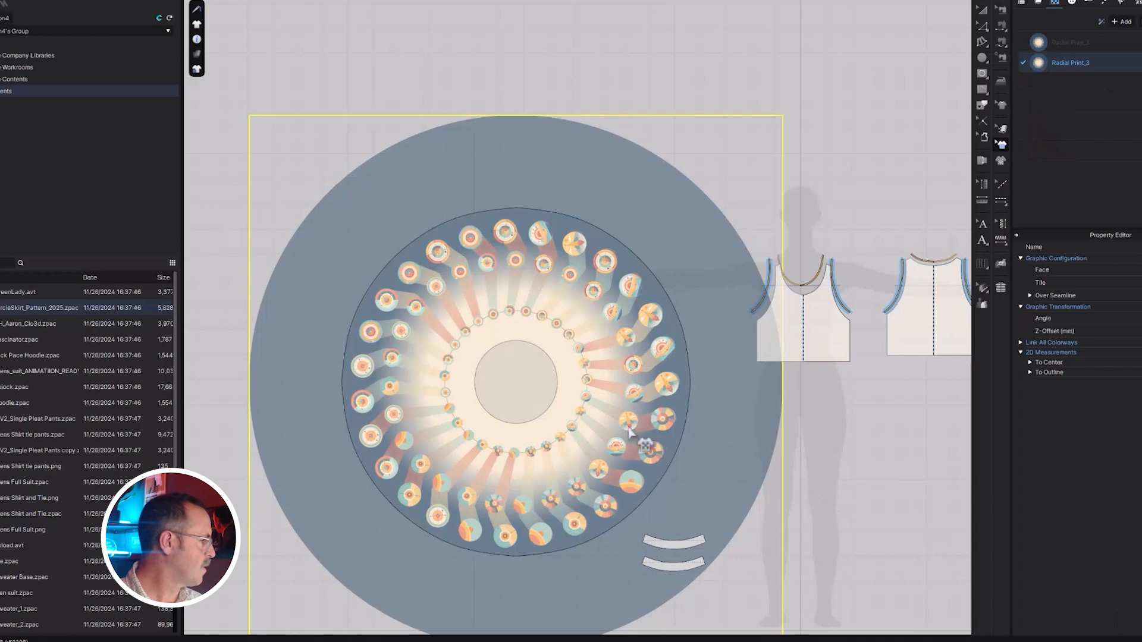
- Draw two horizontal internal lines on the skirt pattern, joining the waist opening to the hem on opposite sides
scroll(605, 432, down, 4)
scroll(601, 429, up, 3)
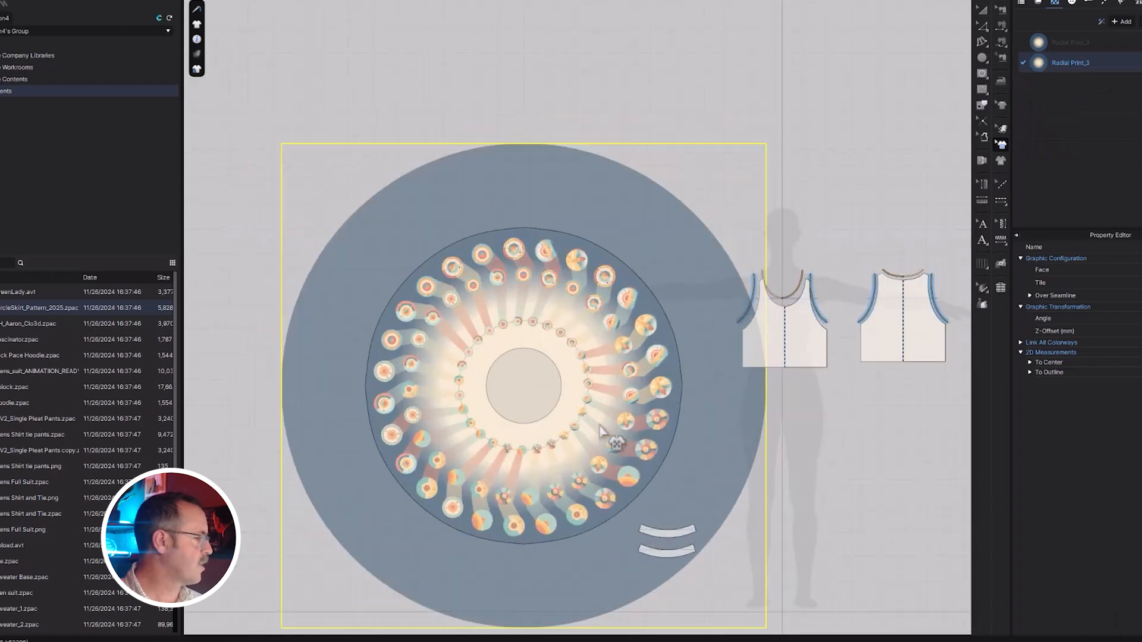
click(653, 399)
key(a)
click(651, 392)
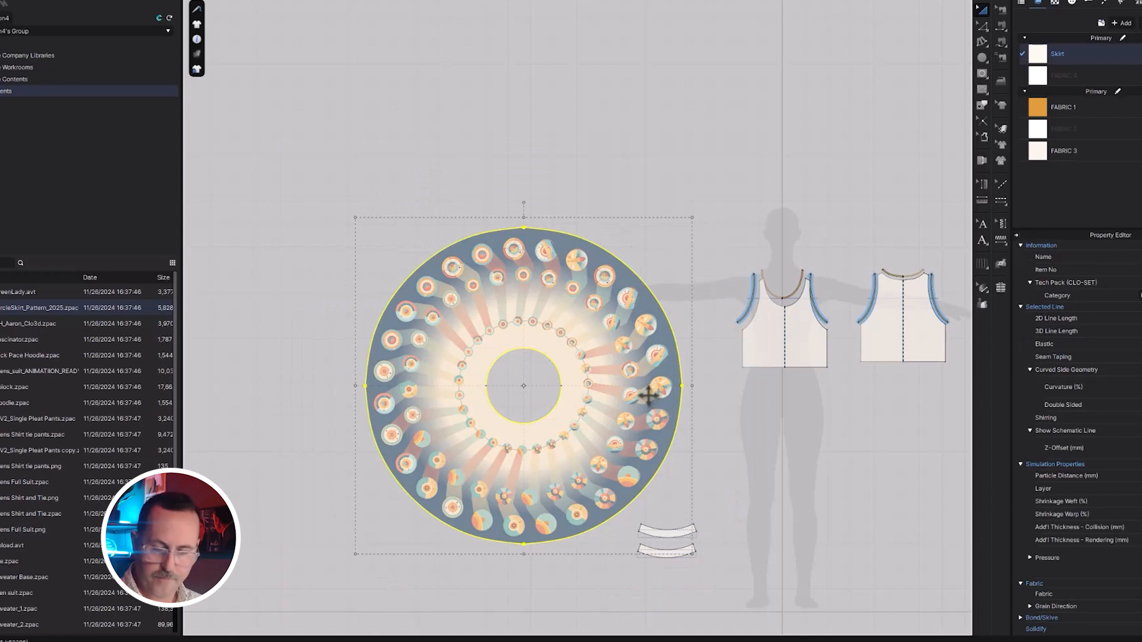
scroll(627, 415, up, 3)
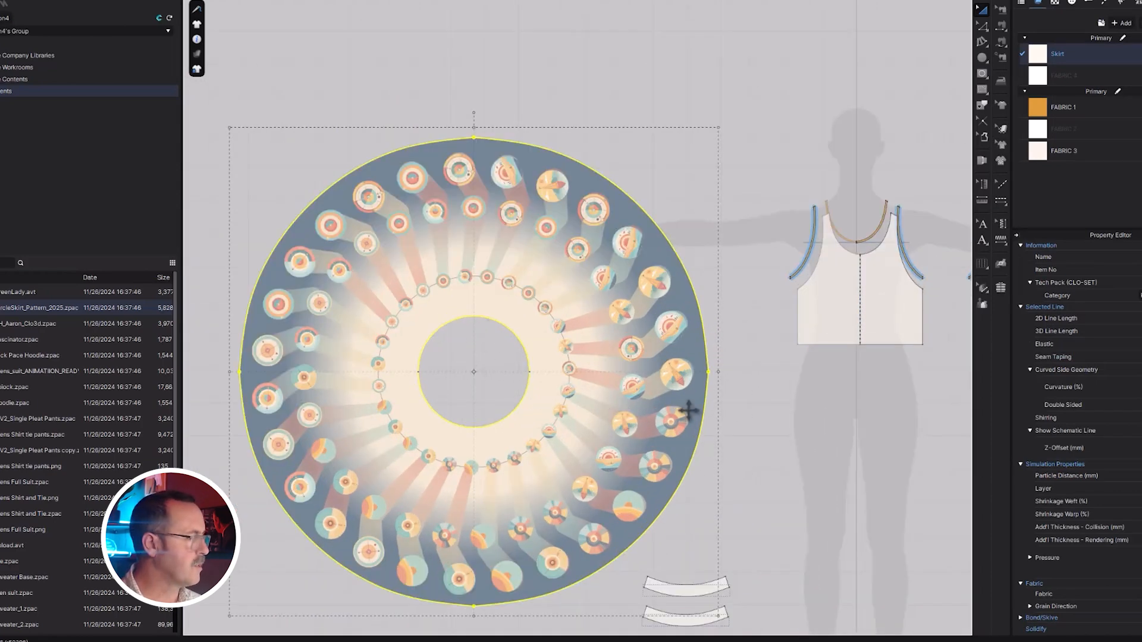
key(g)
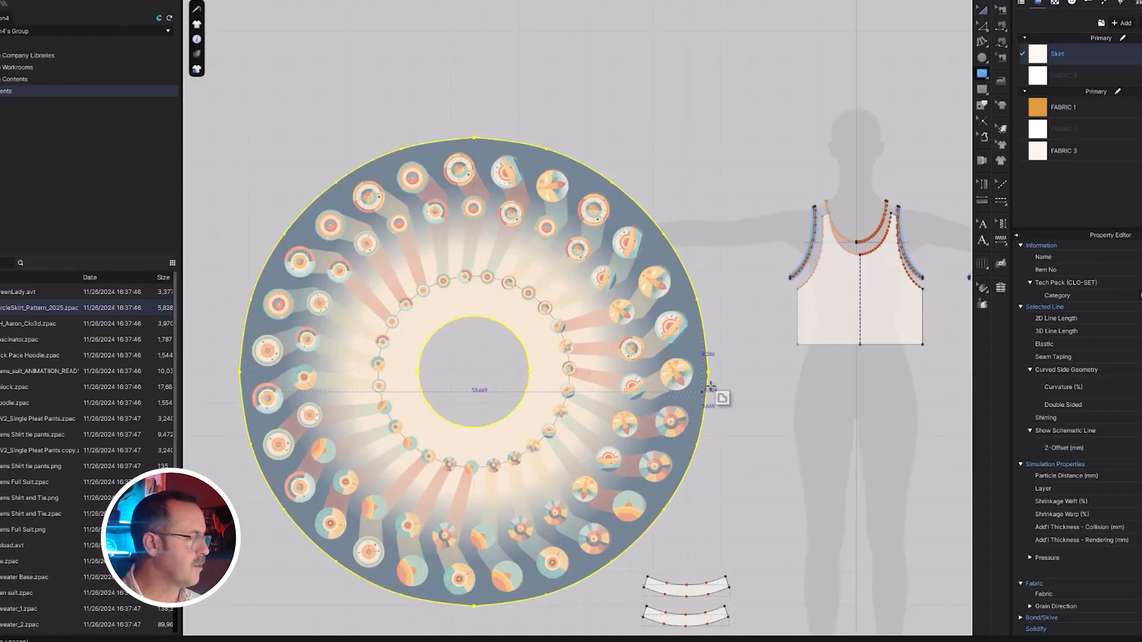
click(529, 371)
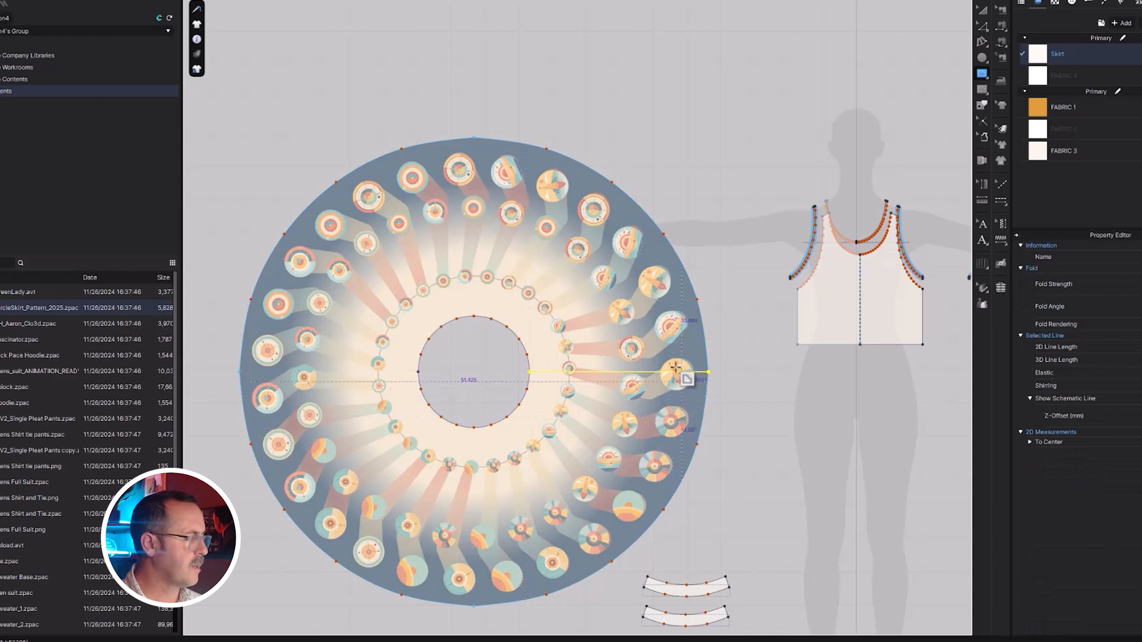
click(706, 372)
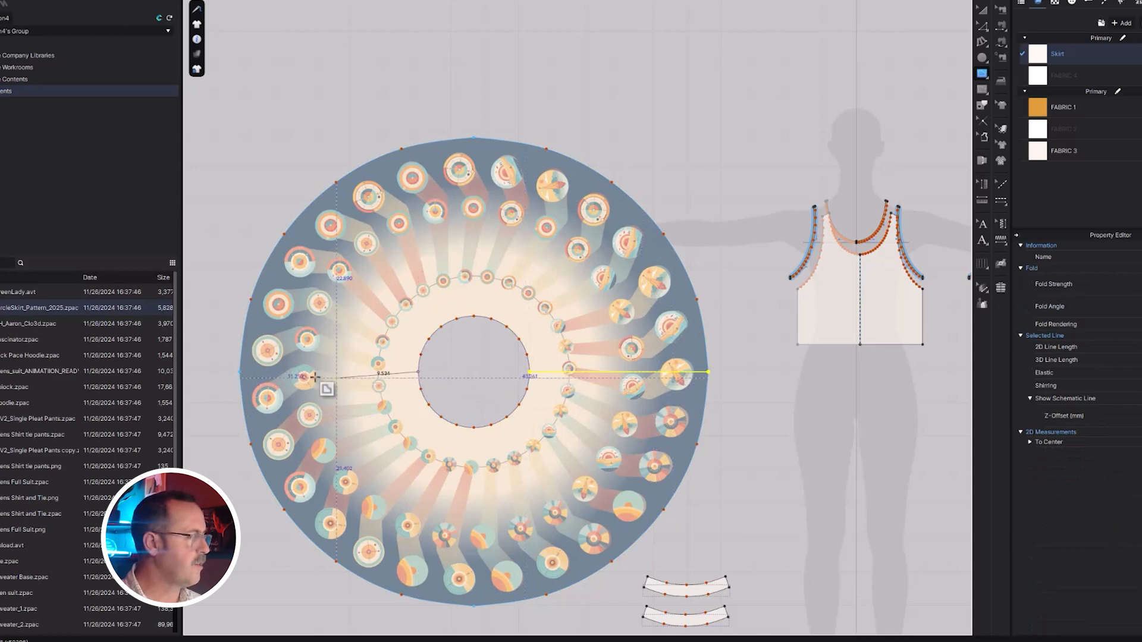
click(239, 373)
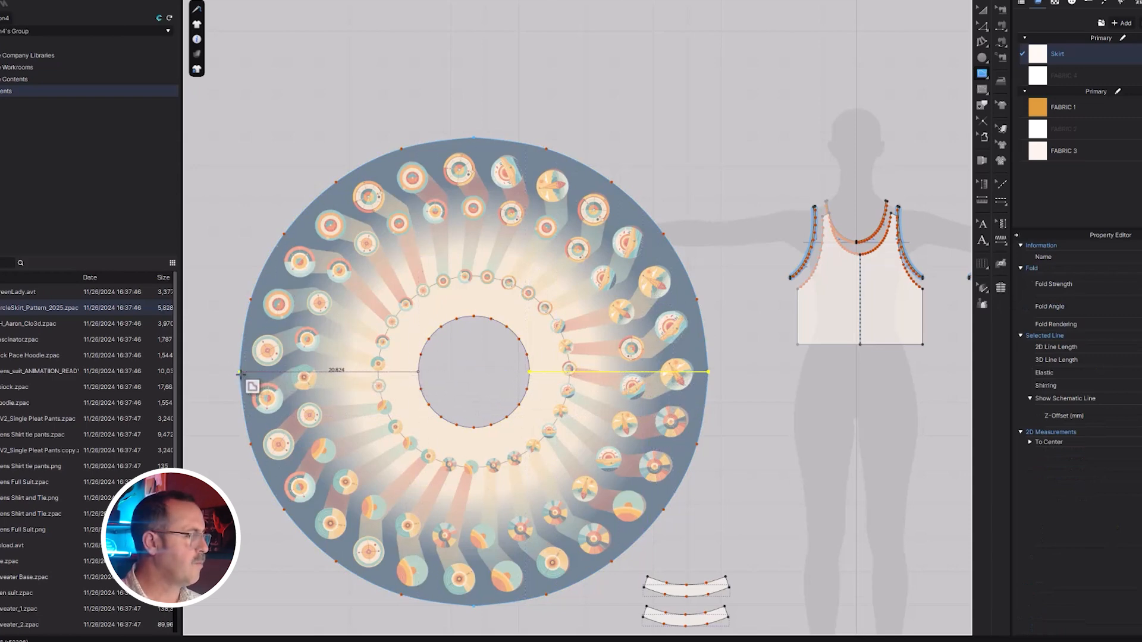
click(240, 373)
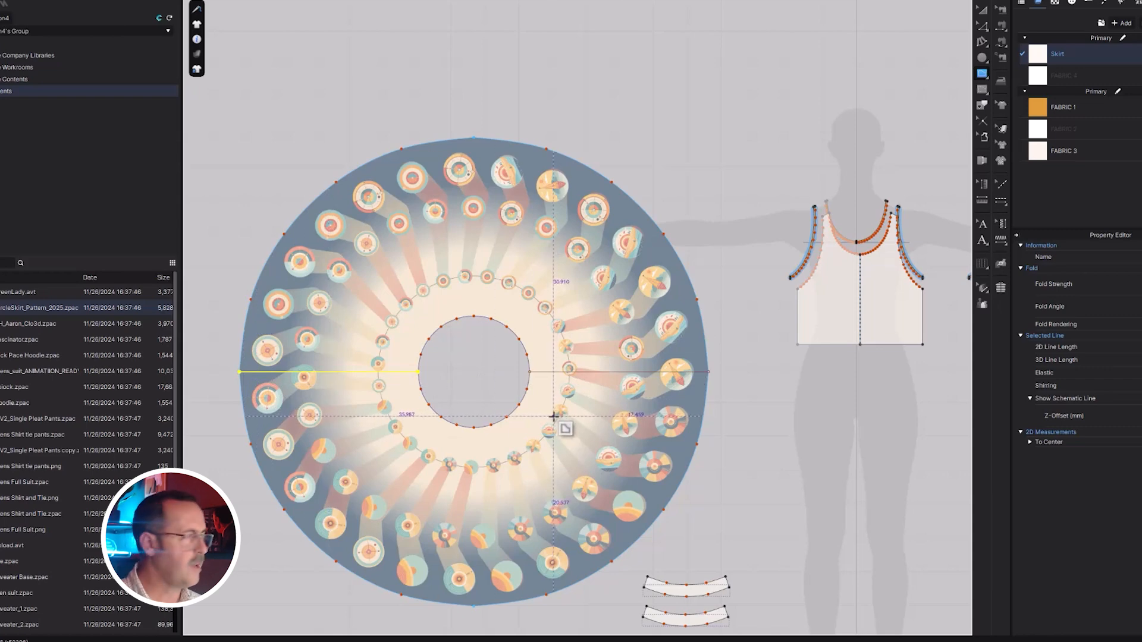
- Select both horizontal internal lines and cut the skirt pattern along them into two halves
key(a)
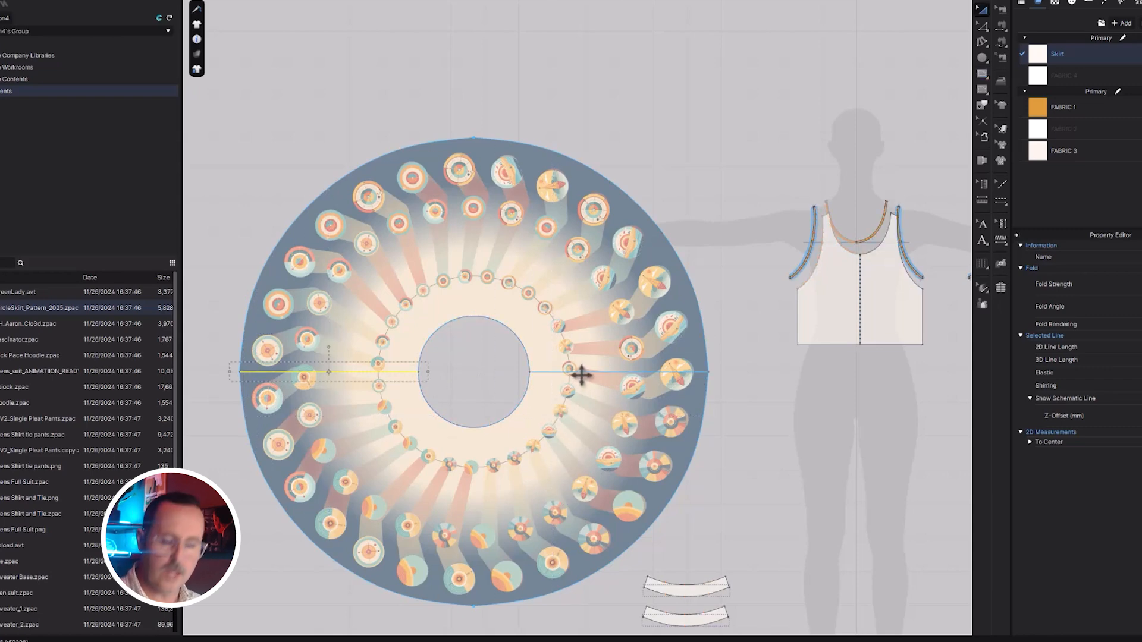
shift+click(582, 374)
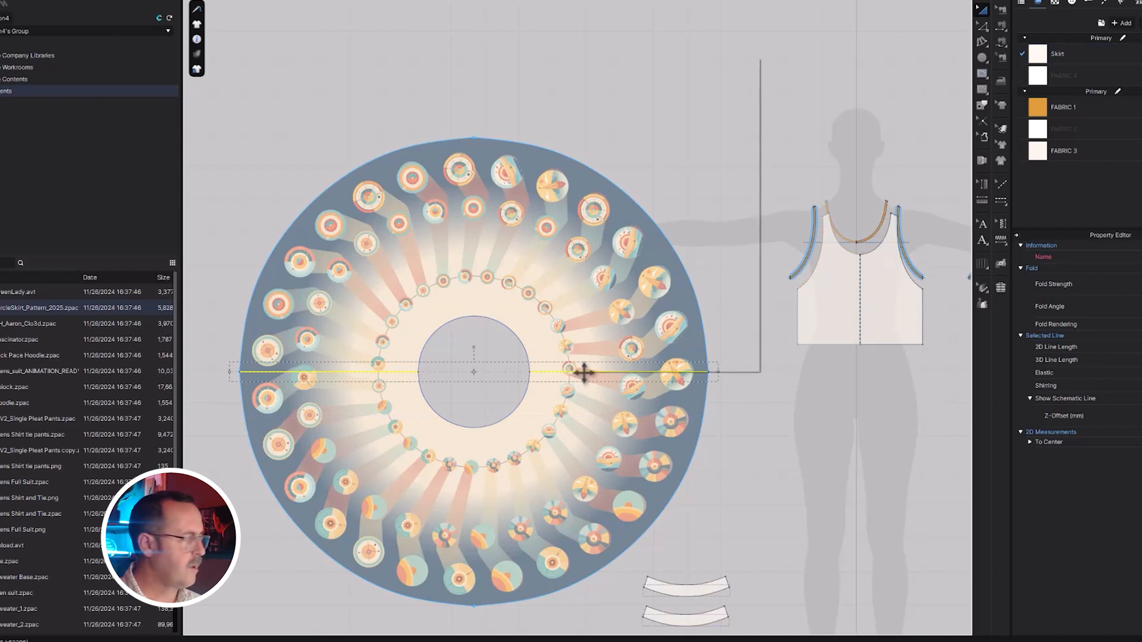
right_click(582, 372)
click(604, 224)
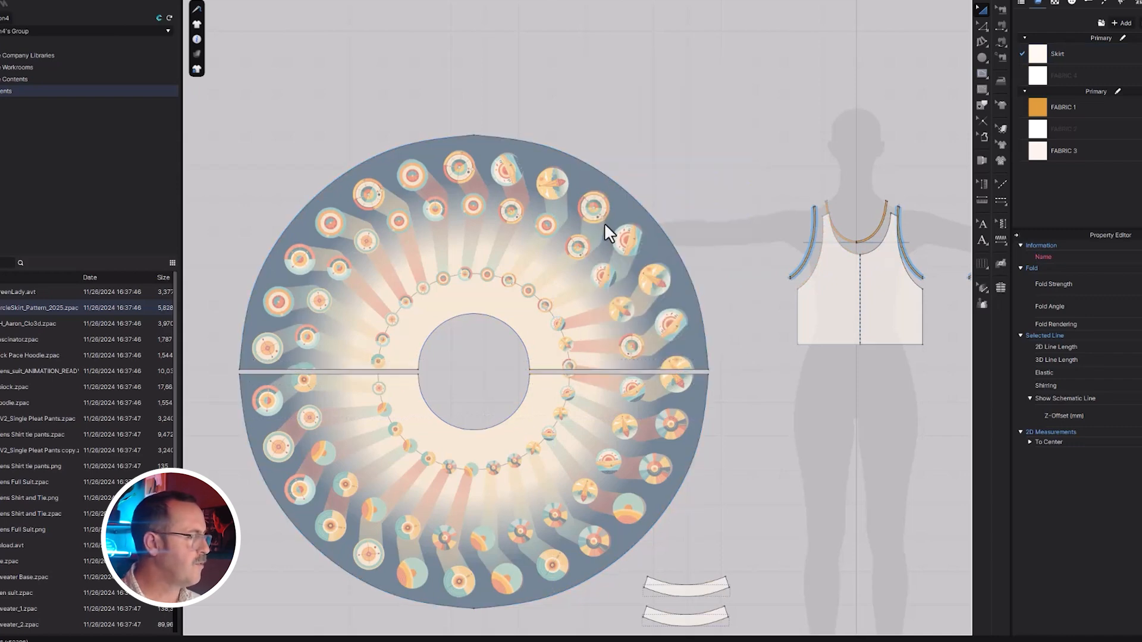
- Distribute 24 evenly spaced internal lines from waist to hem between the straight cut edges of both skirt halves
click(585, 375)
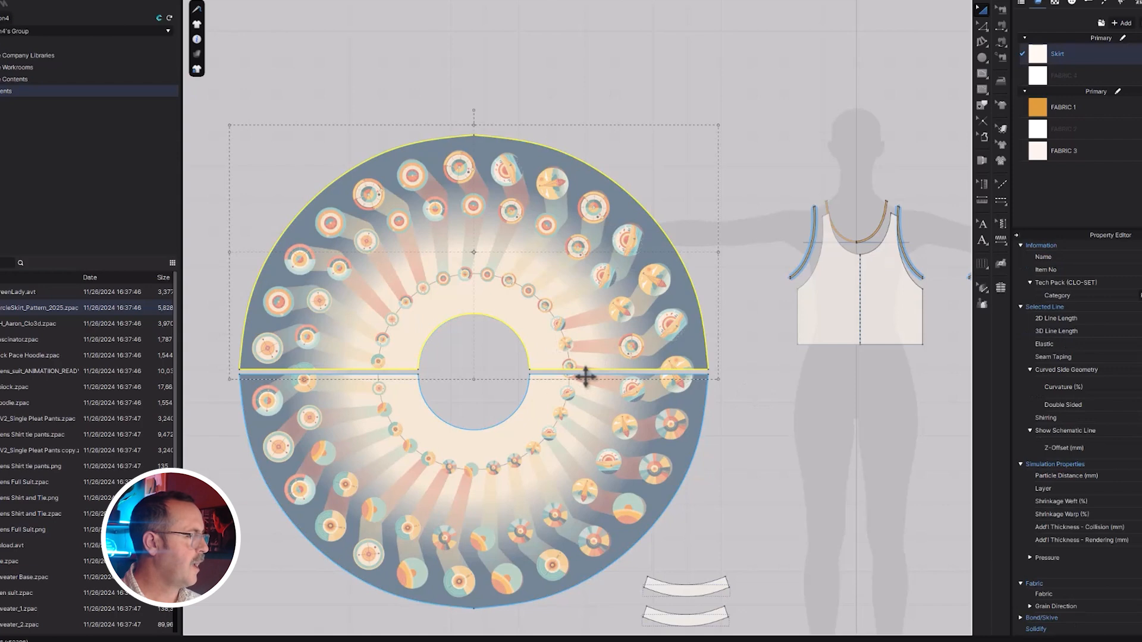
key(z)
click(588, 371)
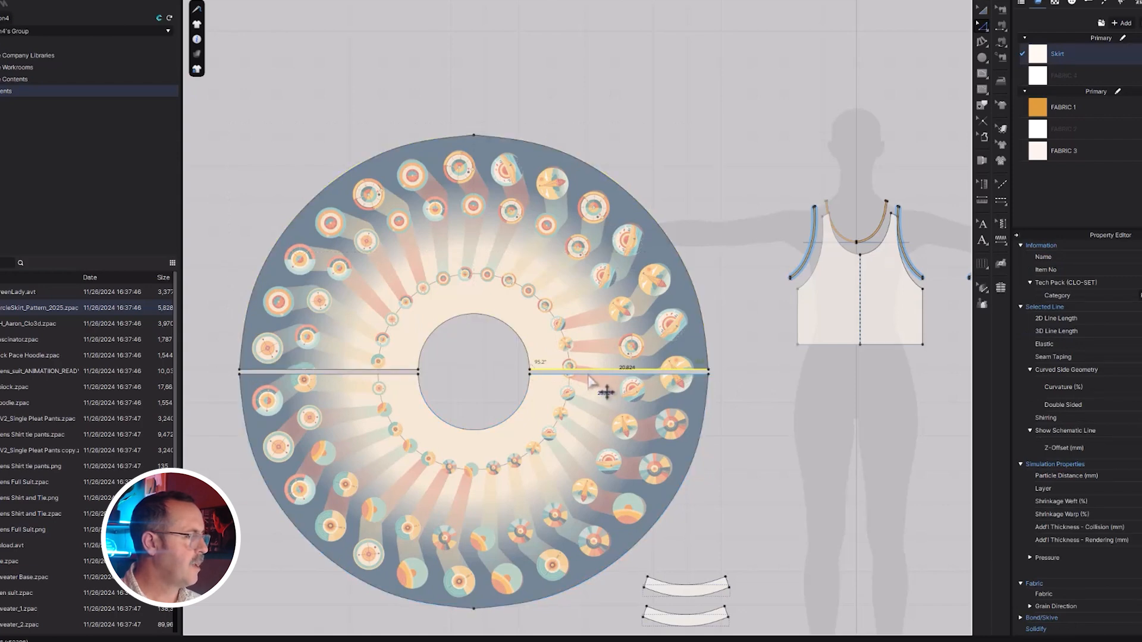
shift+click(370, 373)
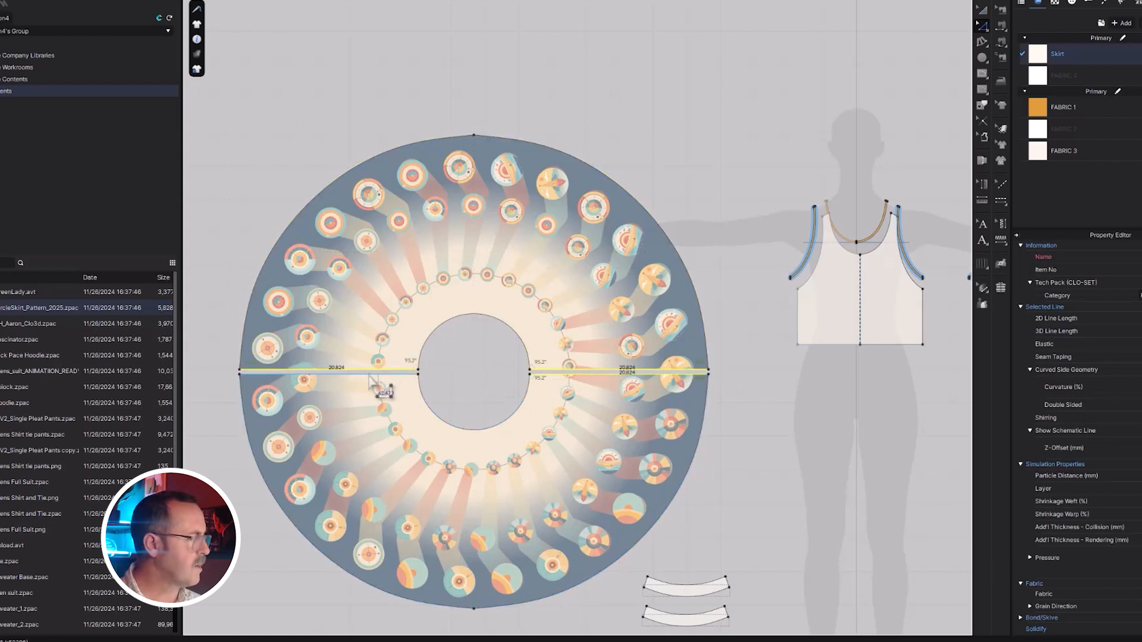
shift+click(368, 376)
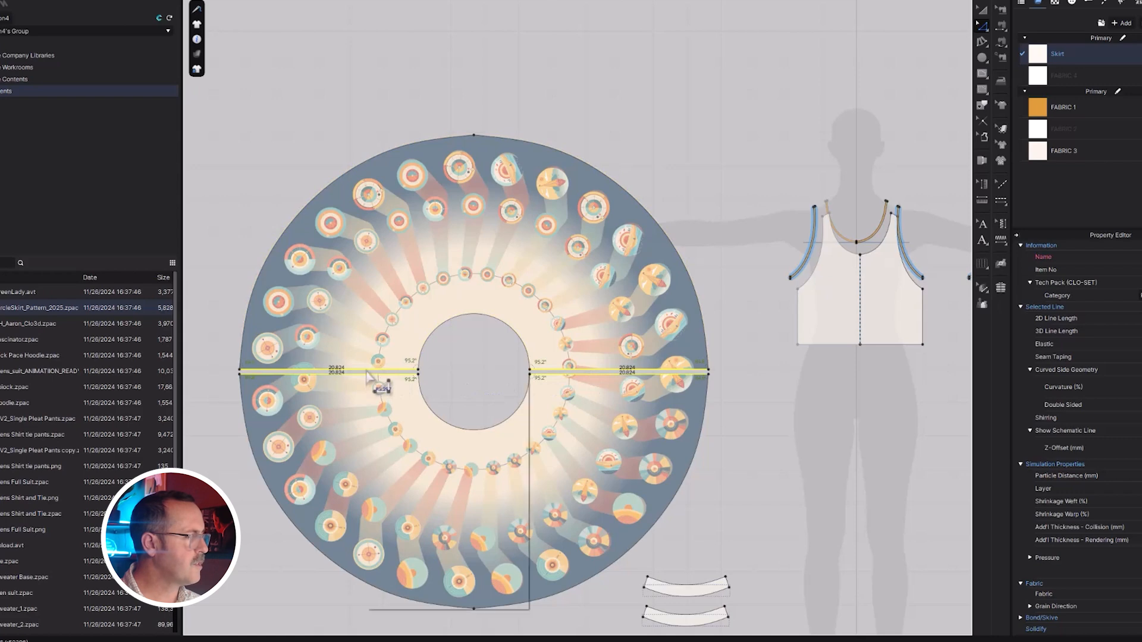
right_click(367, 373)
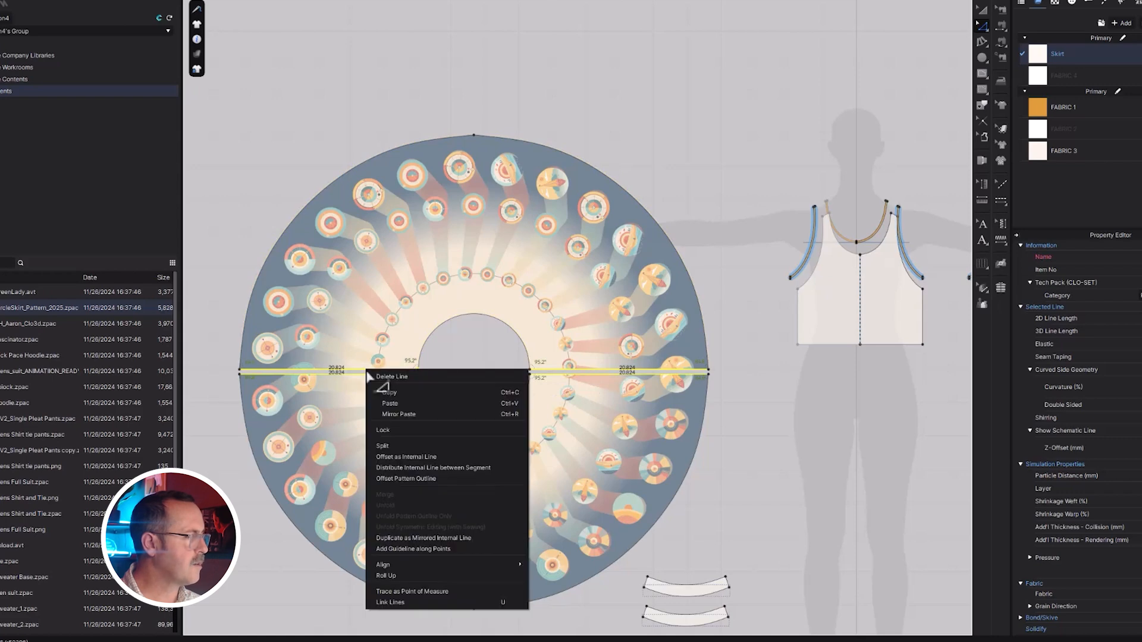
click(426, 467)
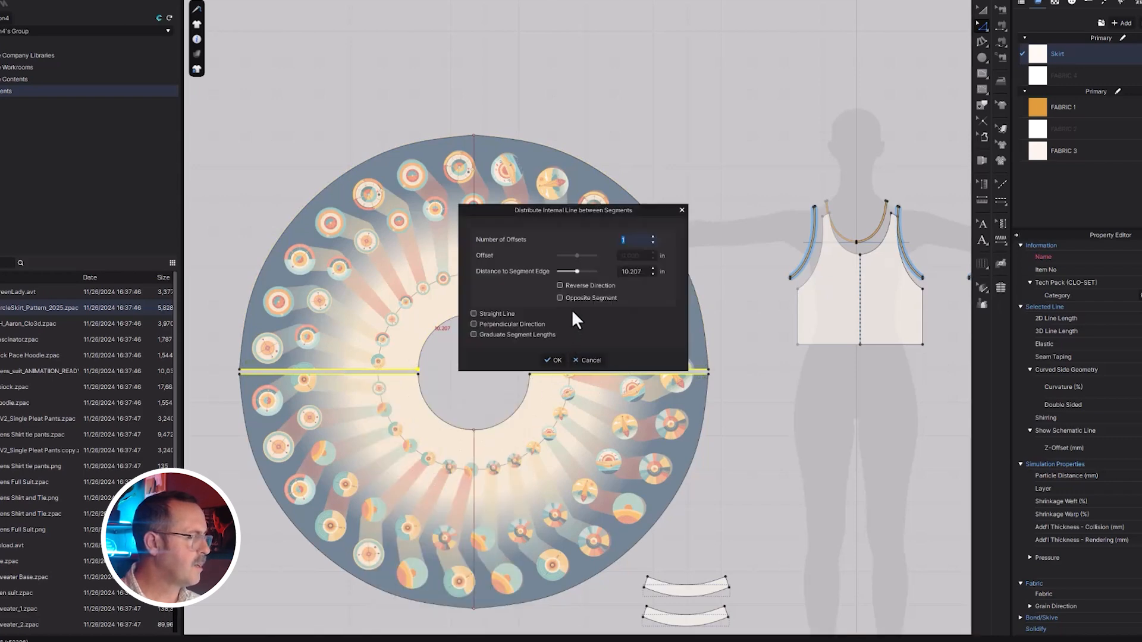
click(652, 236)
click(653, 236)
click(652, 236)
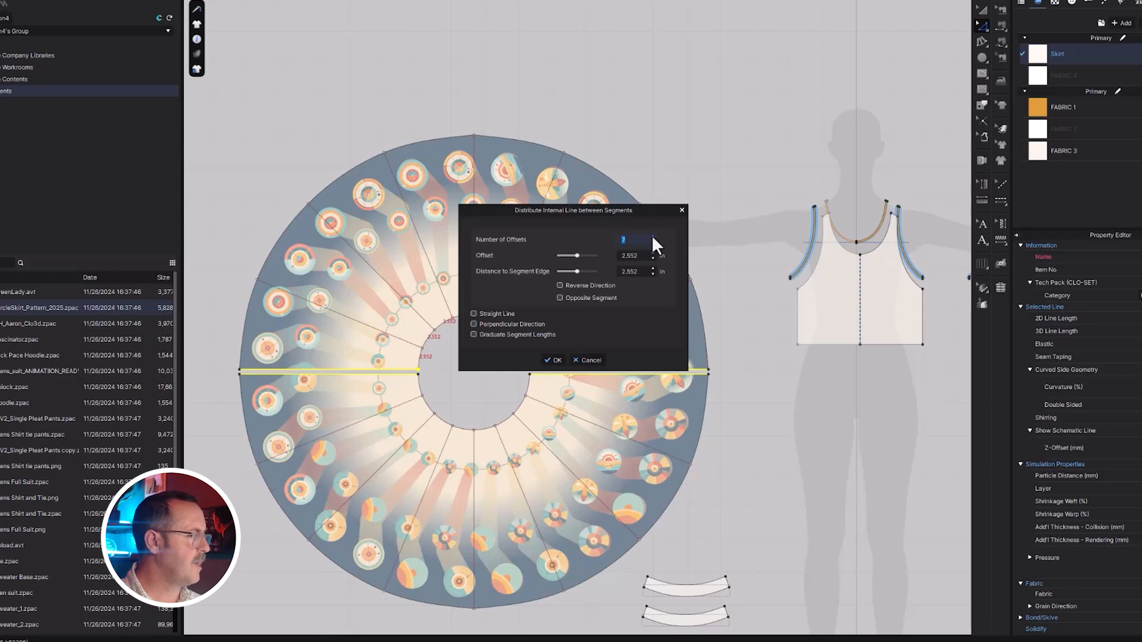
click(652, 236)
click(652, 236)
click(652, 236)
click(652, 236)
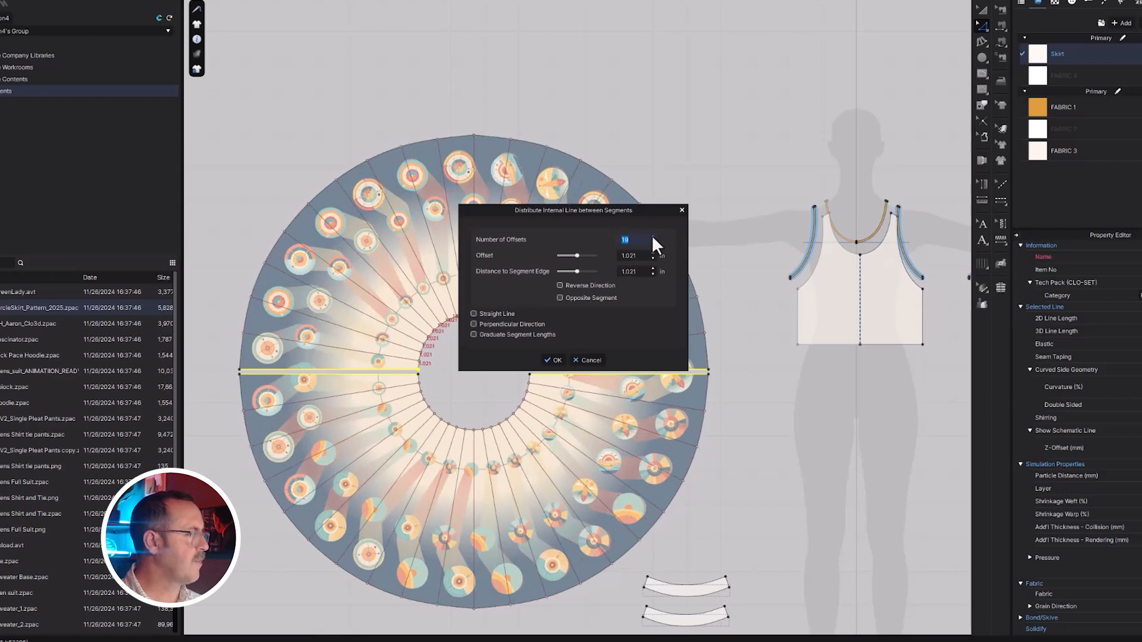
click(652, 236)
click(652, 236)
click(653, 236)
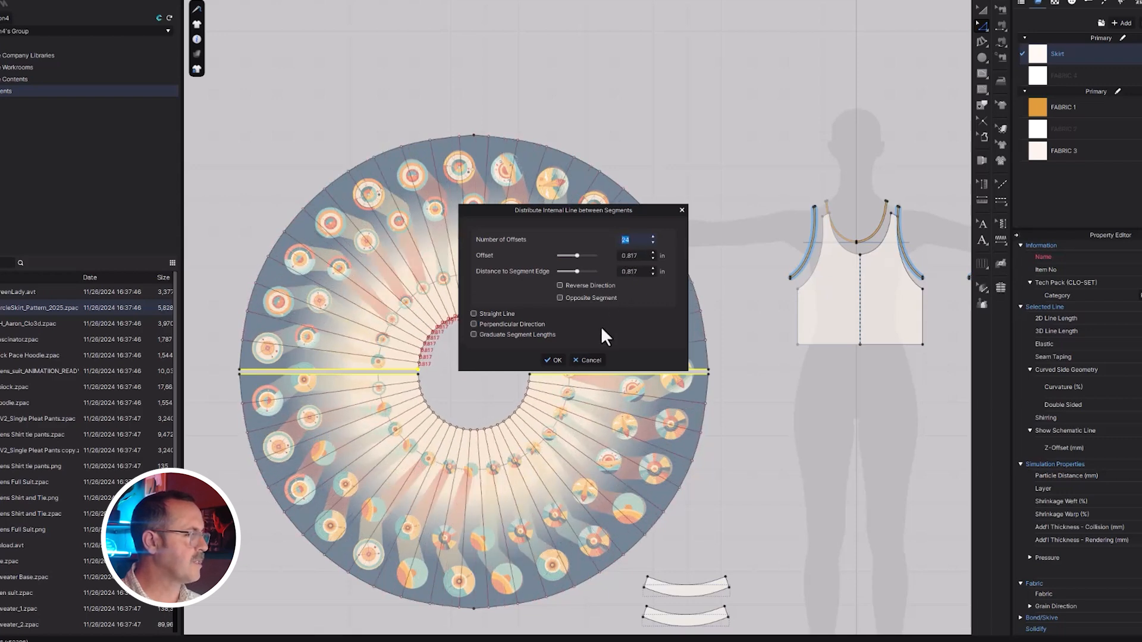
click(552, 360)
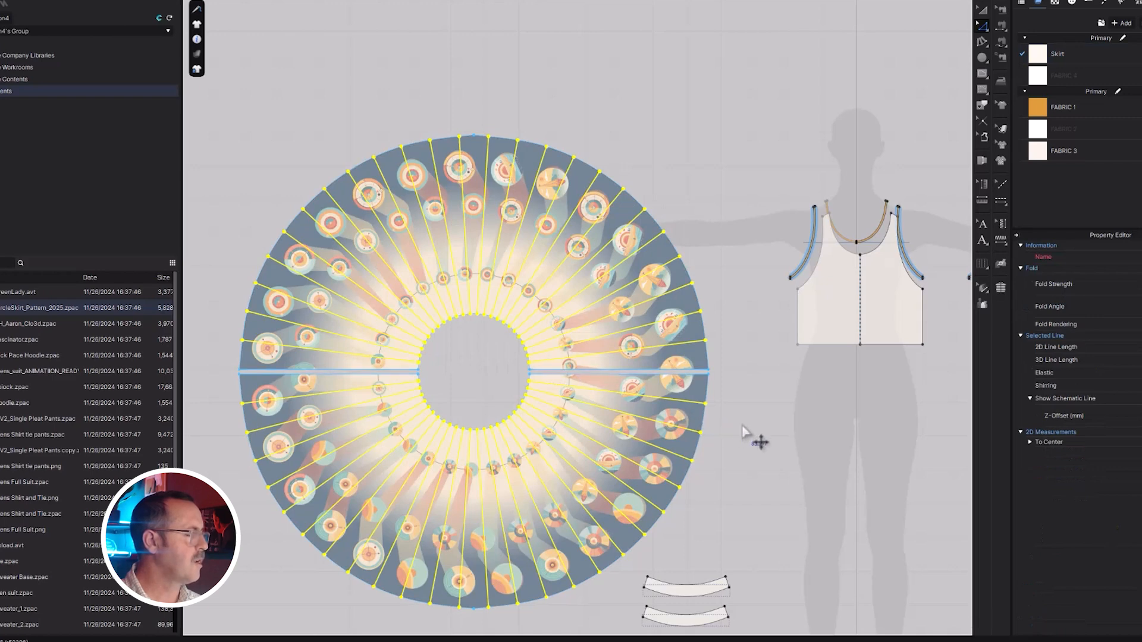
- Apply accordion Pleats Fold across the radial lines of both skirt halves, with outside folds at 0 and inside folds at 360
key(a)
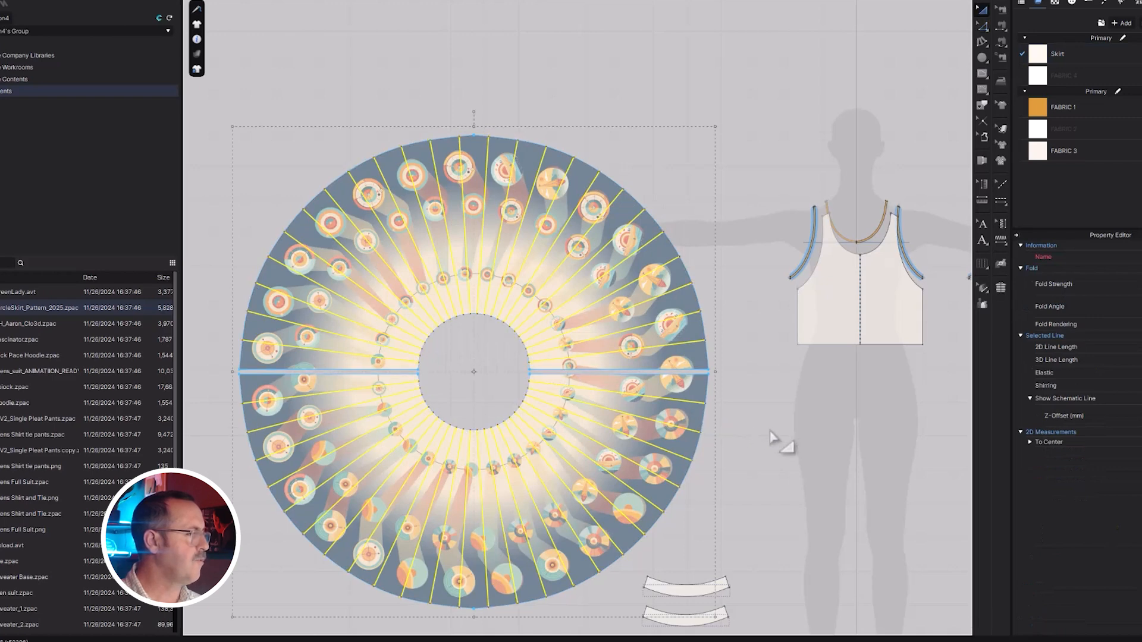
click(982, 264)
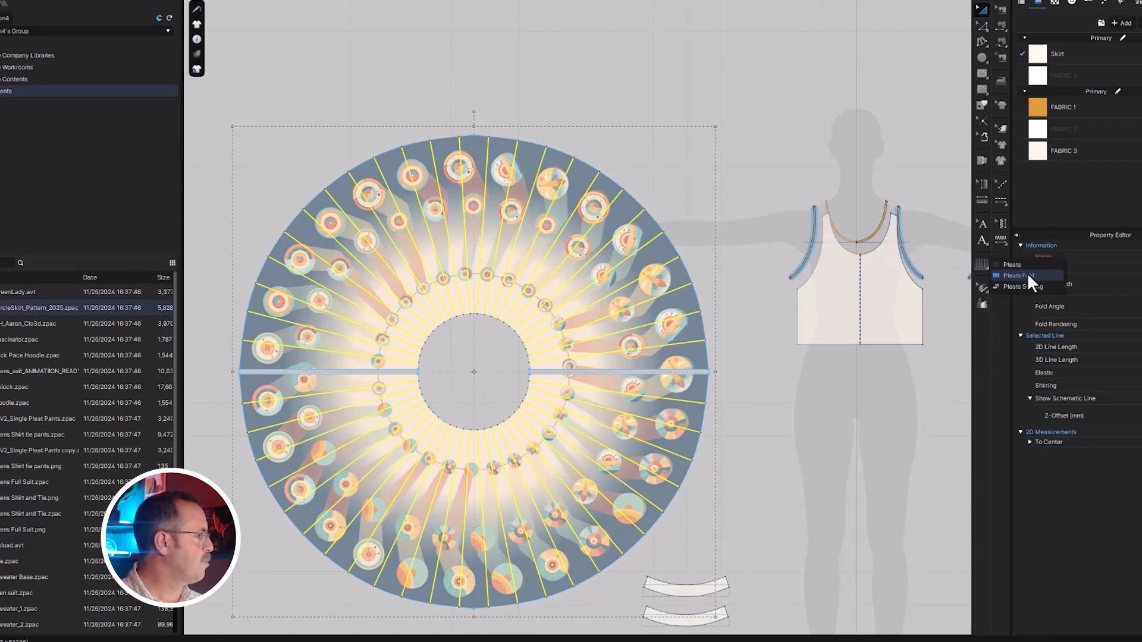
click(1020, 276)
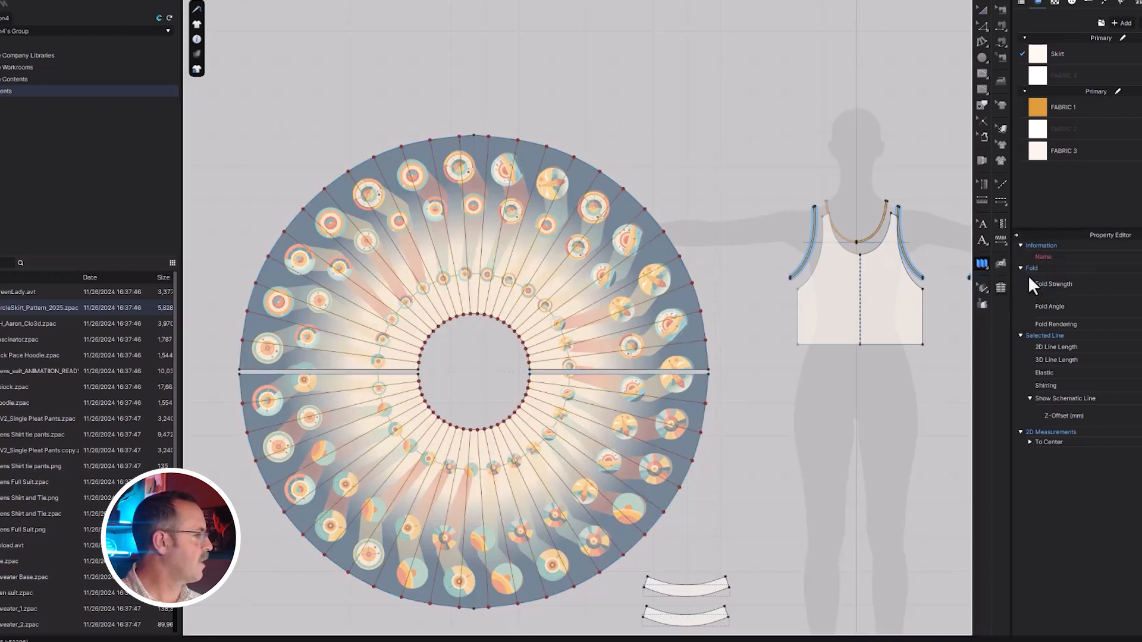
click(641, 363)
click(471, 238)
click(384, 251)
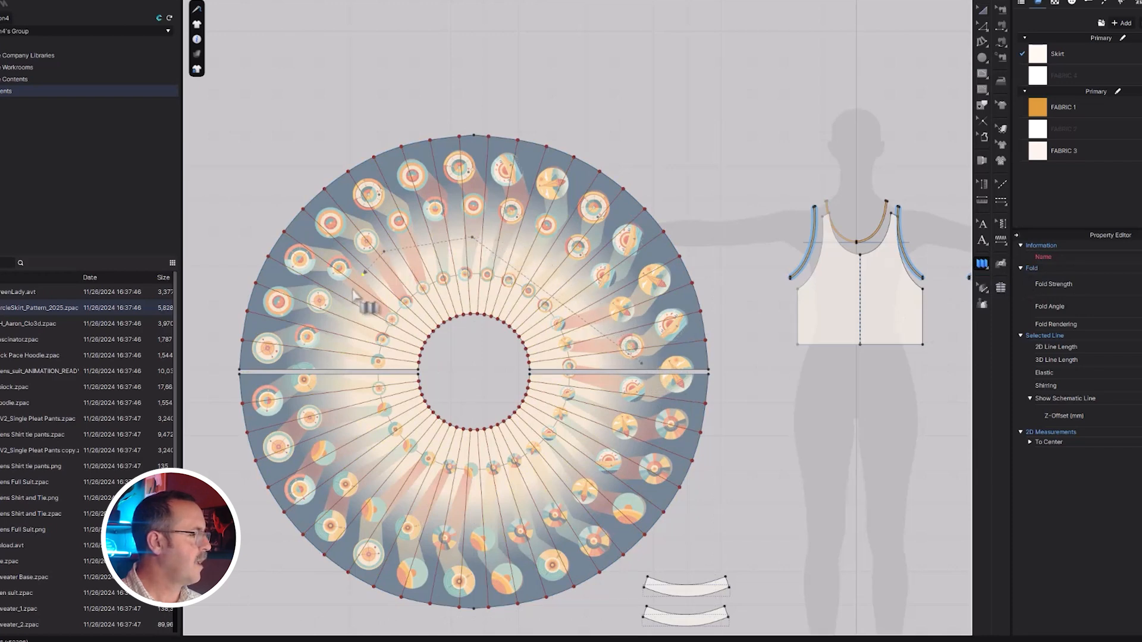
click(339, 307)
click(323, 361)
click(351, 443)
click(433, 494)
click(513, 491)
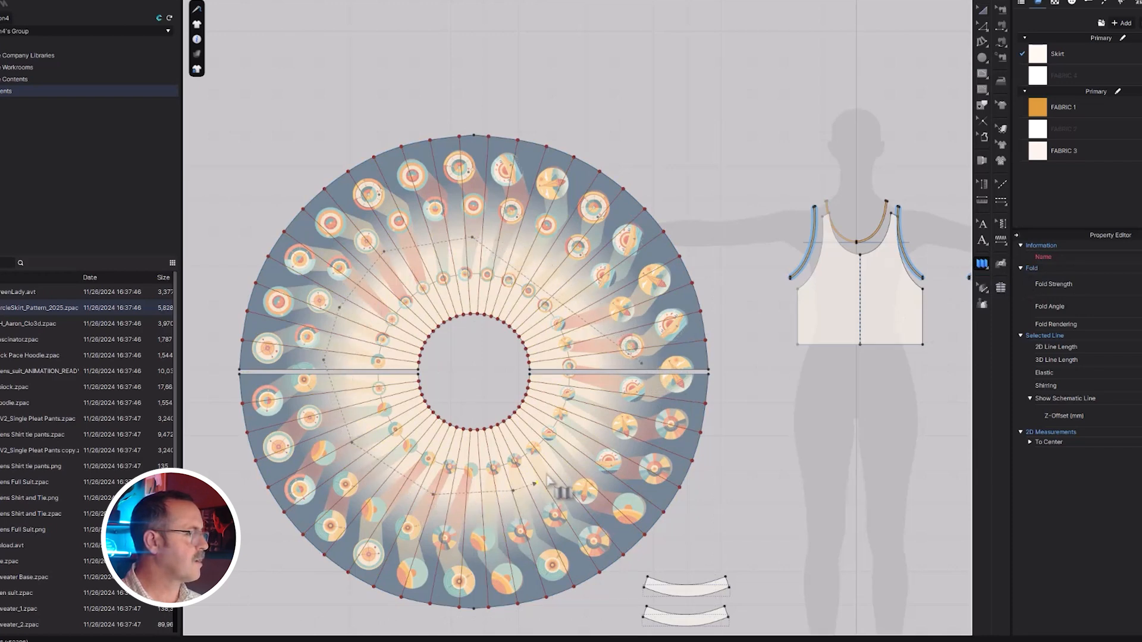
click(579, 438)
click(618, 417)
click(642, 368)
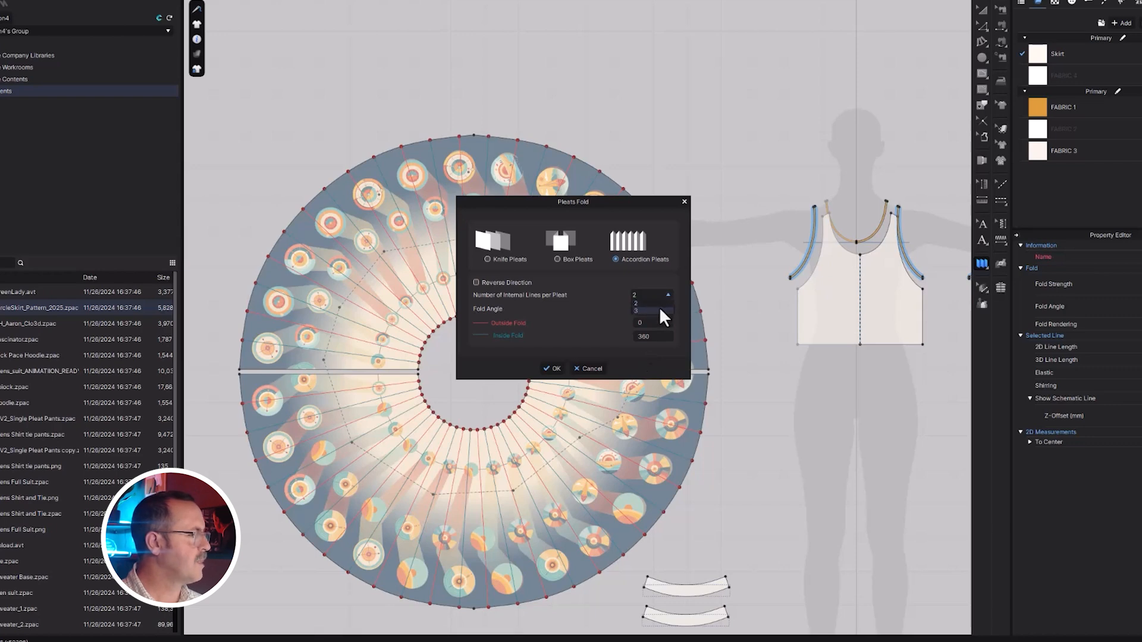
click(551, 369)
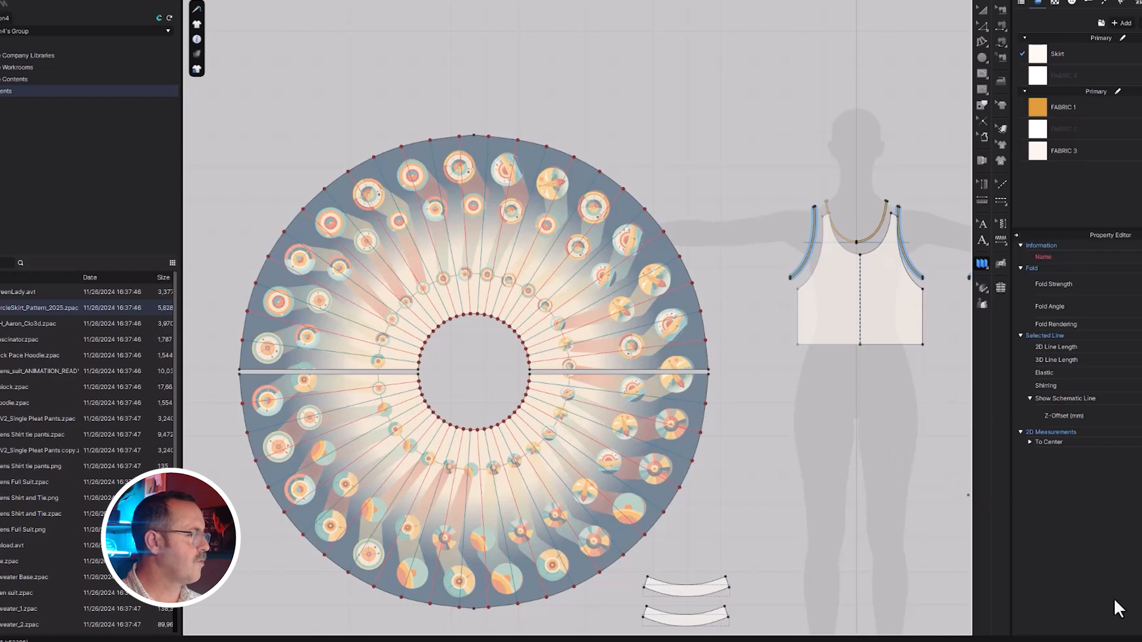
- Simulate the pleated skirt on the avatar in 3D and turn the view to inspect its drape from the front
click(1137, 639)
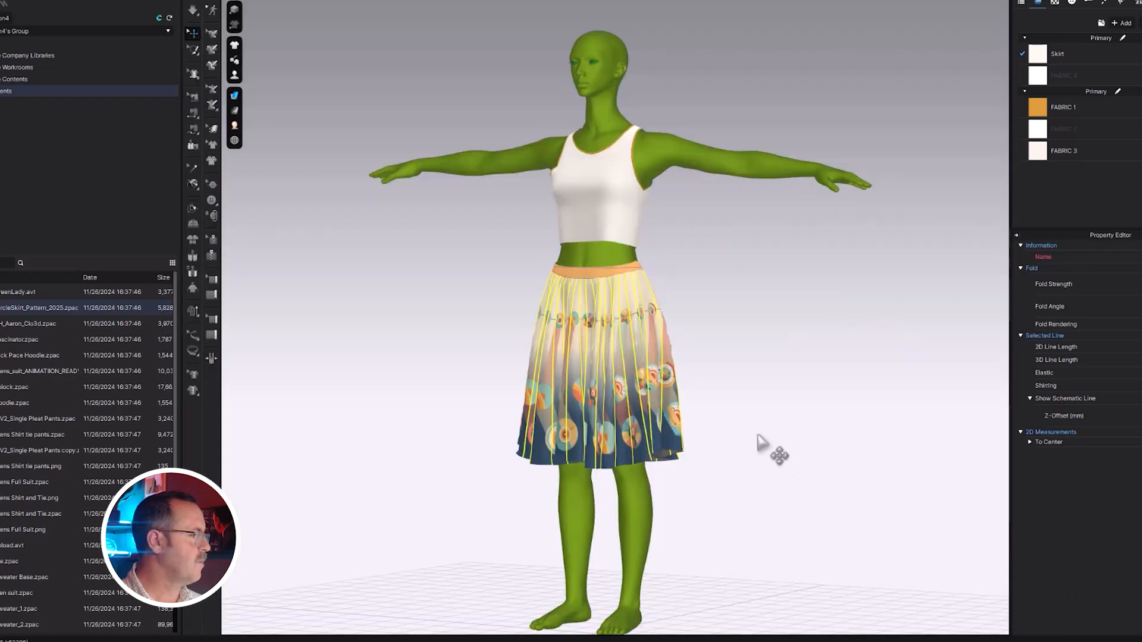
key(space)
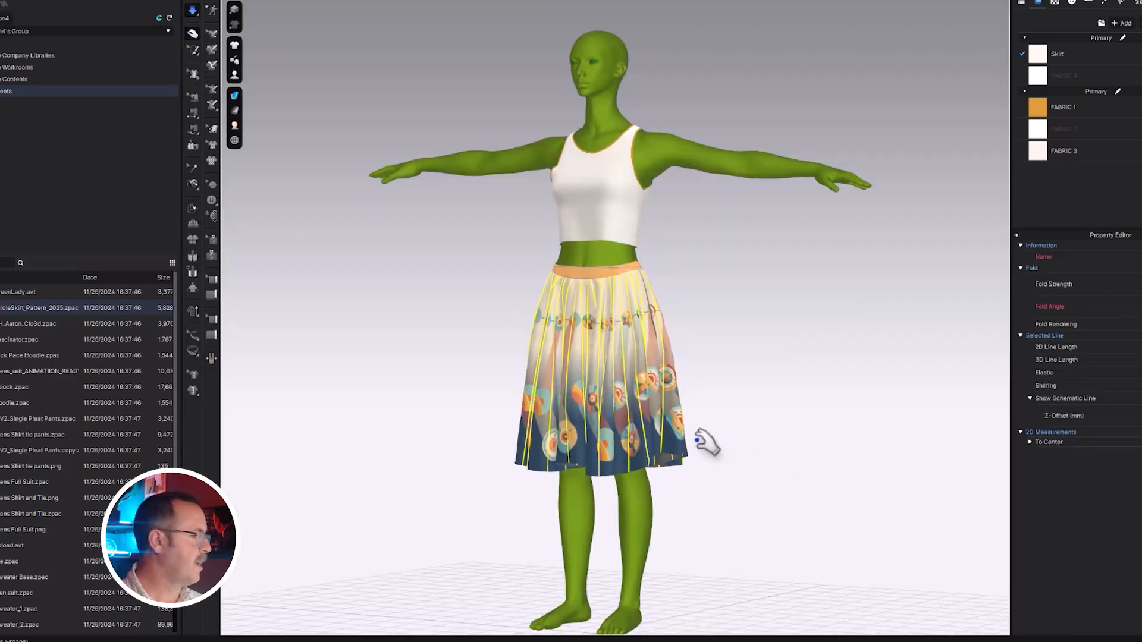
right_drag(708, 464, 759, 474)
click(764, 484)
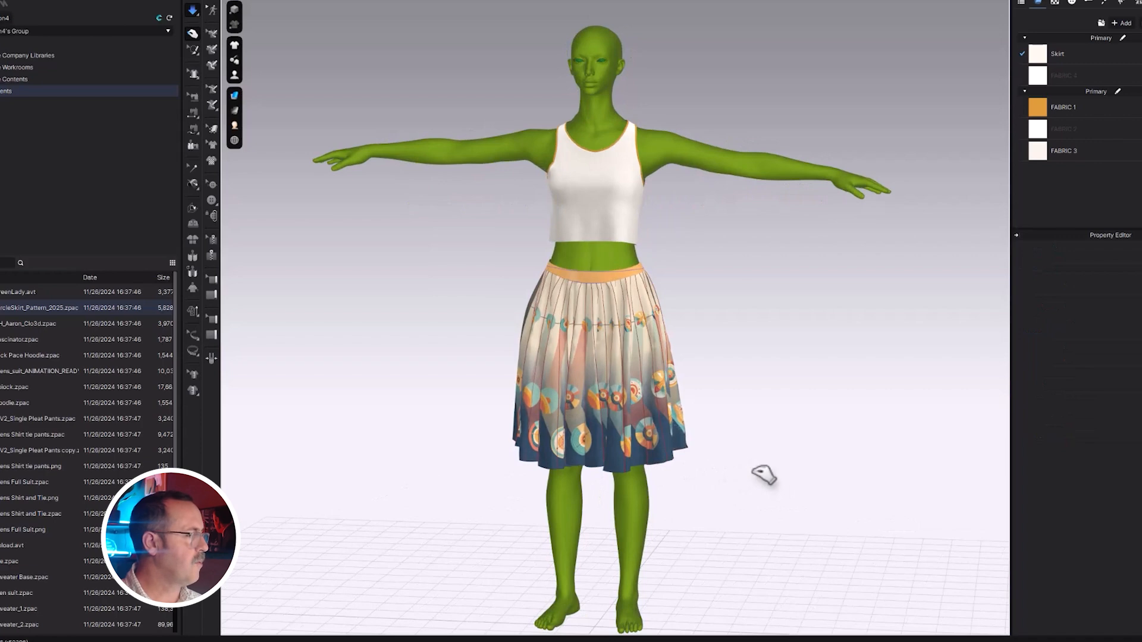